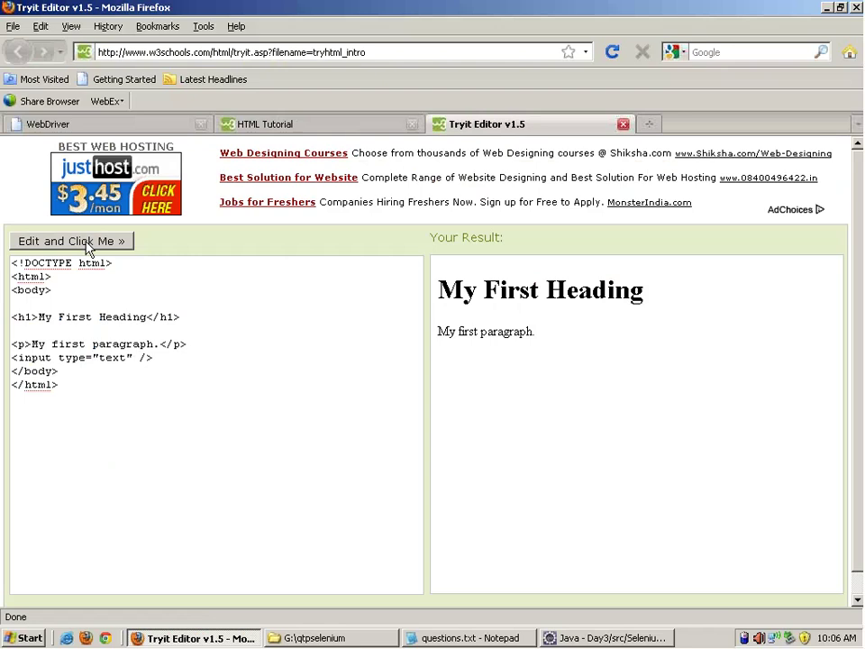
- Render the edited HTML and test the resulting text field by entering "khhhhhihih" and clearing it
{"action": "left_click", "coordinate": [86, 242]}
{"action": "left_click", "coordinate": [517, 363]}
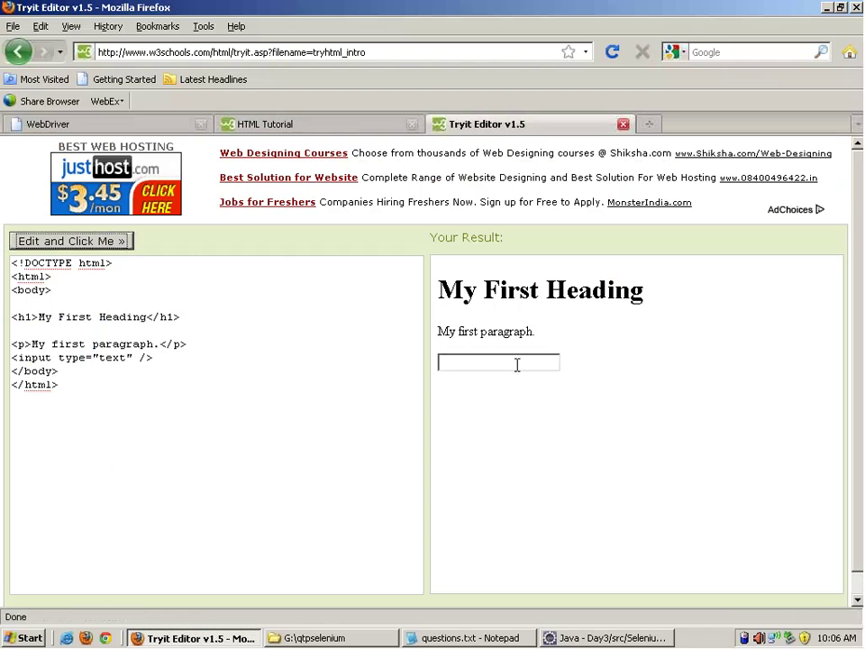
{"action": "type", "text": "khhhhhihih"}
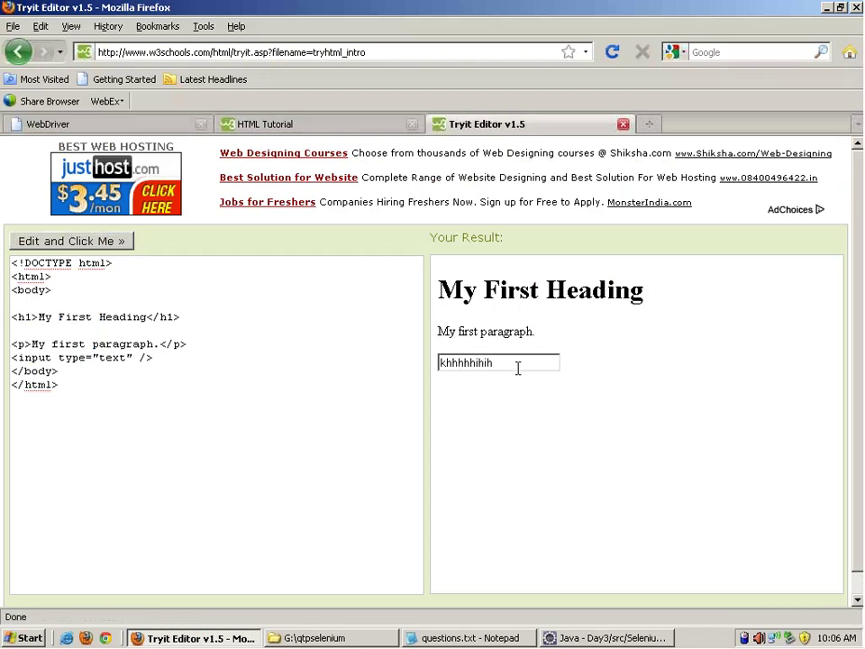
{"action": "key", "text": "BackSpace"}
{"action": "key", "text": "BackSpace"}
{"action": "key", "text": "BackSpace"}
{"action": "key", "text": "BackSpace"}
{"action": "key", "text": "BackSpace"}
{"action": "key", "text": "BackSpace"}
{"action": "key", "text": "BackSpace"}
{"action": "key", "text": "BackSpace"}
{"action": "key", "text": "BackSpace"}
{"action": "key", "text": "BackSpace"}
- Highlight the input line, the input tag name and part of the paragraph tag in the HTML source
{"action": "triple_click", "coordinate": [155, 359]}
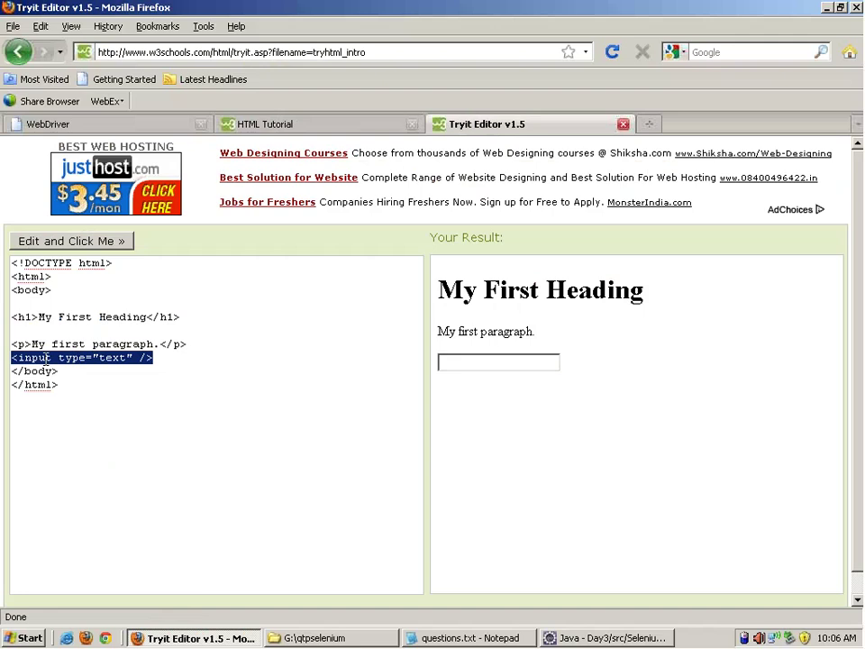
{"action": "key", "text": "ctrl+a"}
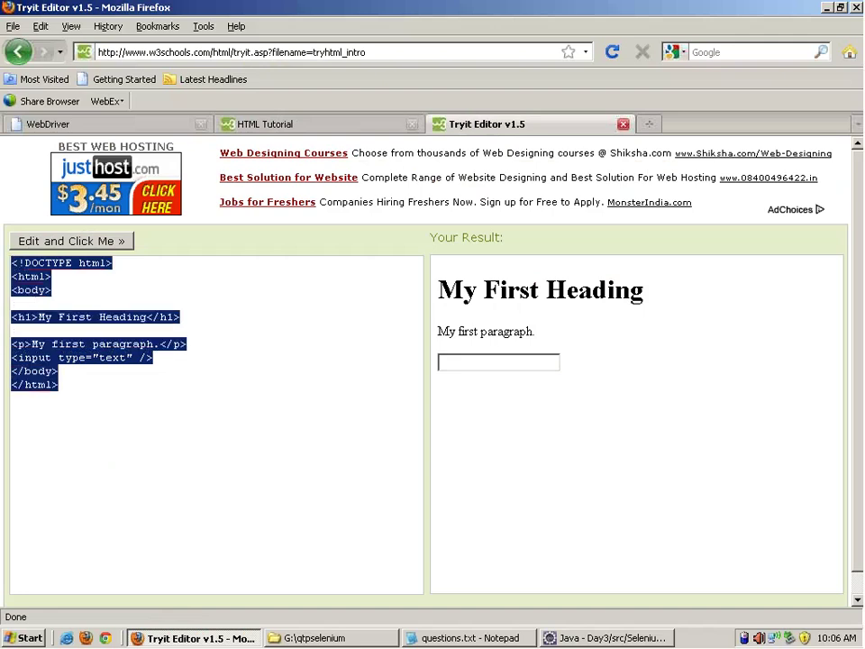
{"action": "double_click", "coordinate": [34, 358]}
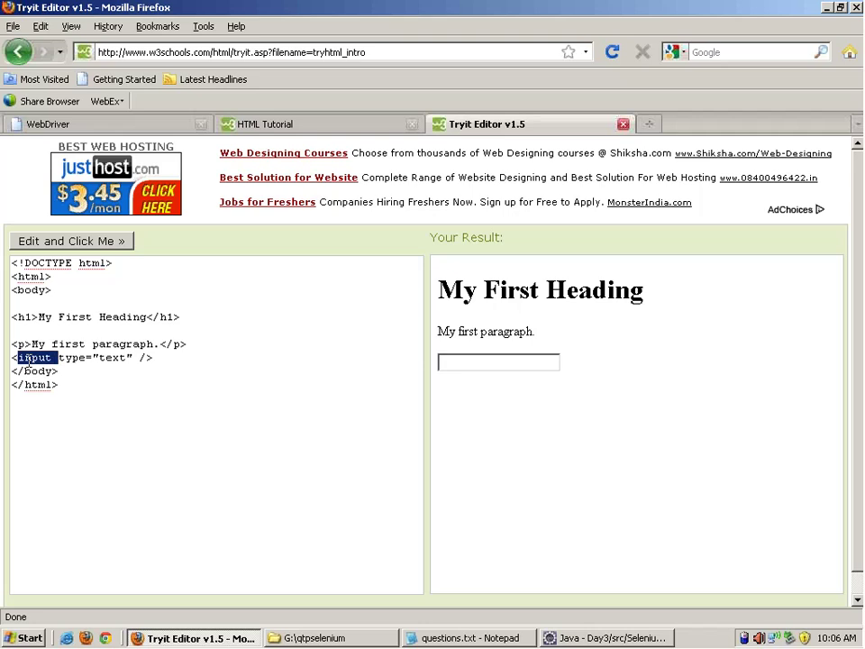
{"action": "left_click", "coordinate": [23, 344]}
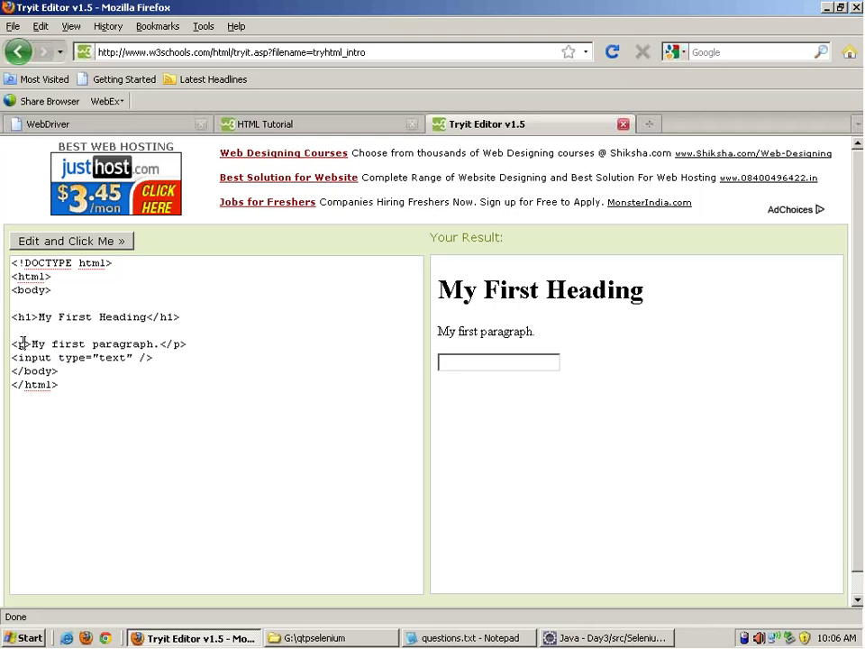
{"action": "left_click_drag", "start_coordinate": [22, 343], "coordinate": [27, 343]}
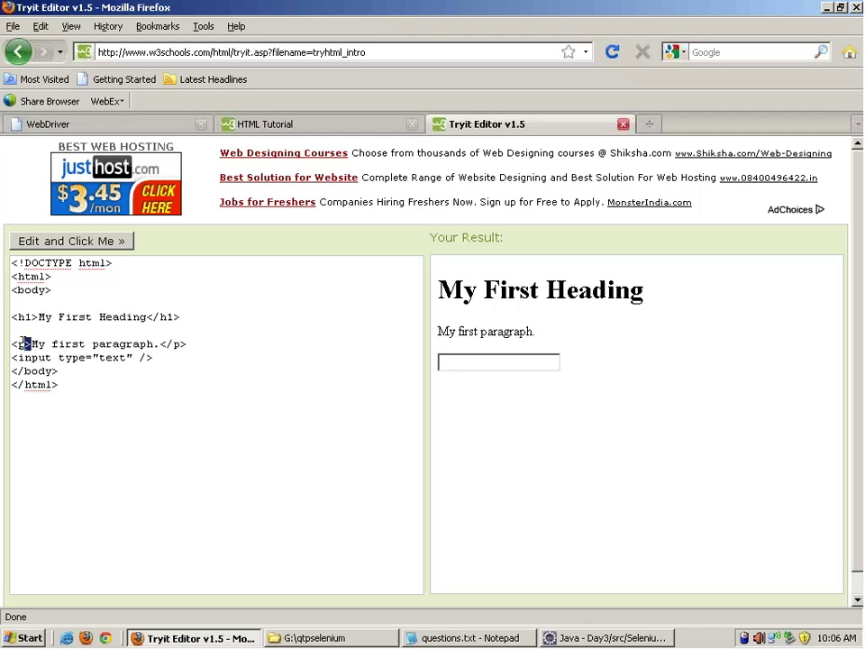
- Look over the W3Schools HTML Tutorial page from its example code up to the introduction
{"action": "left_click", "coordinate": [246, 127]}
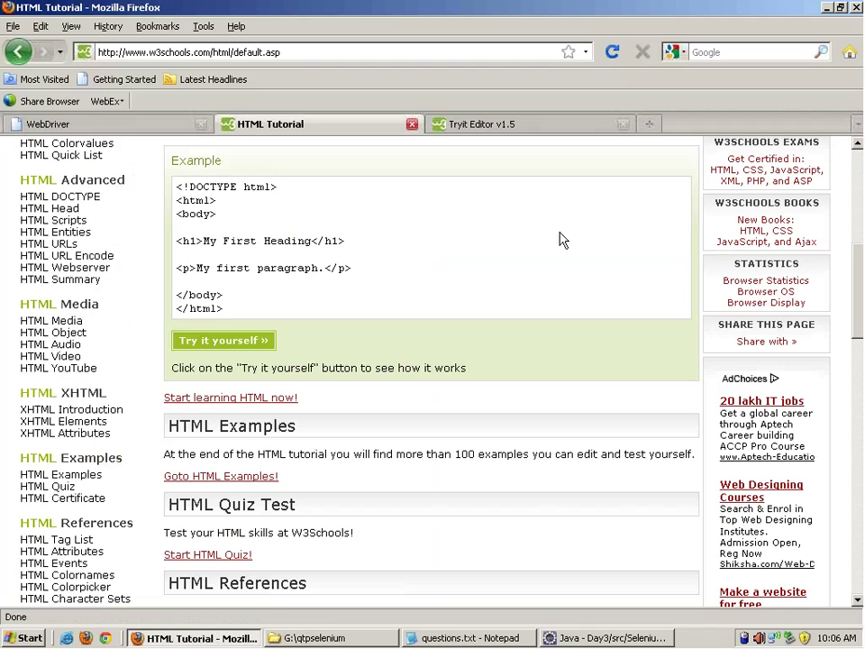
{"action": "scroll", "coordinate": [431, 370], "scroll_direction": "up", "scroll_amount": 1}
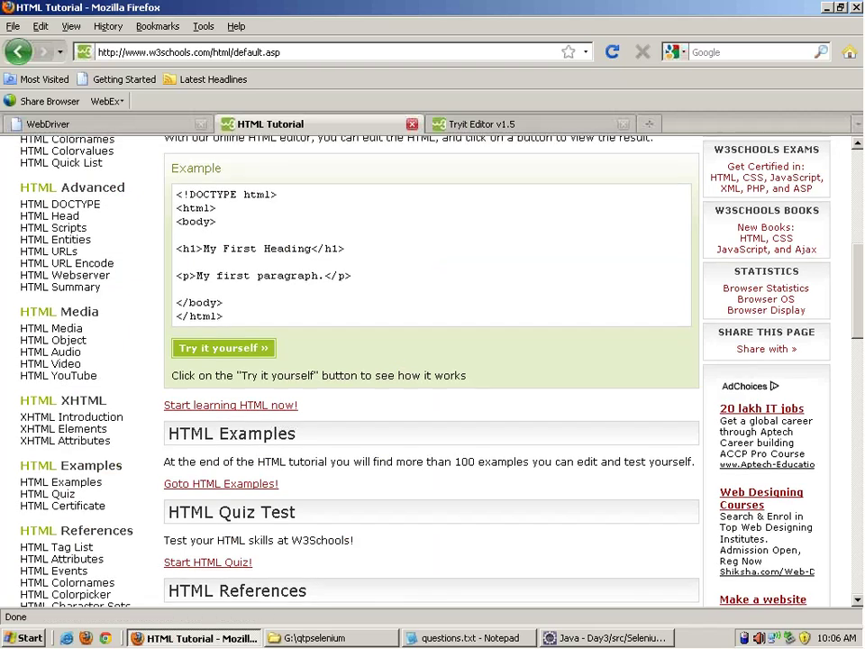
{"action": "scroll", "coordinate": [431, 370], "scroll_direction": "up", "scroll_amount": 2}
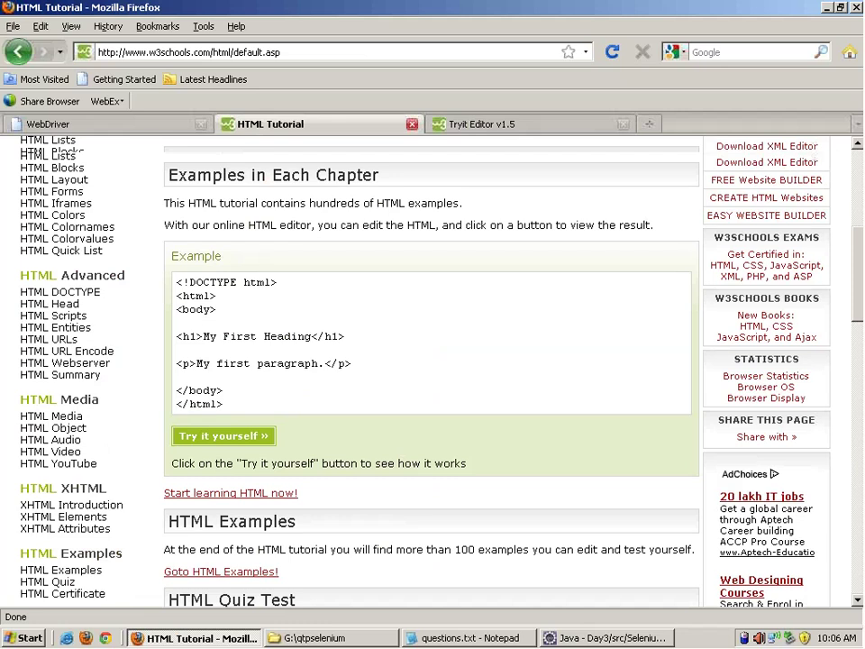
{"action": "scroll", "coordinate": [431, 370], "scroll_direction": "up", "scroll_amount": 5}
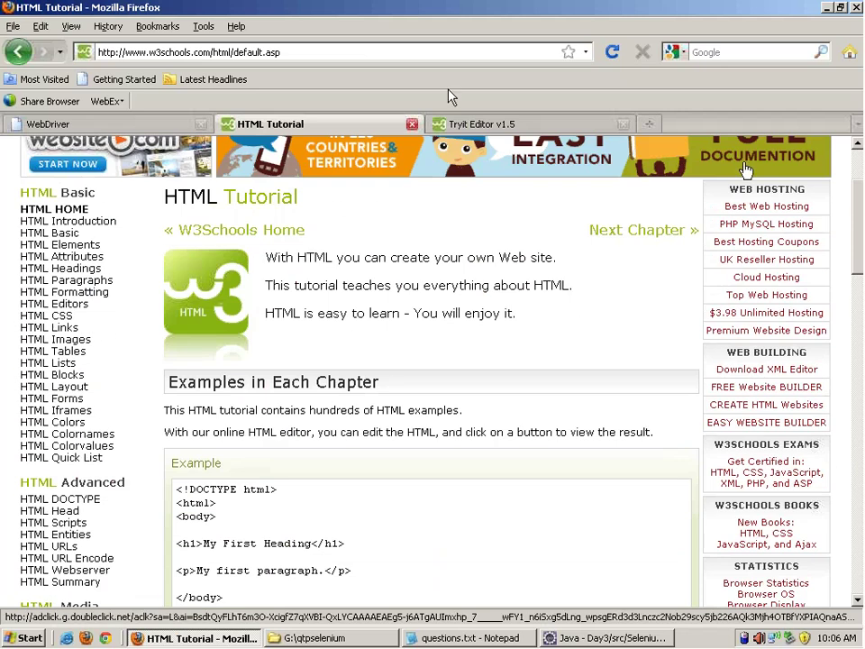
- Examine the class list around WebDriver in the Selenium API documentation and view the Selenium_Example.java code in Eclipse
{"action": "left_click", "coordinate": [138, 127]}
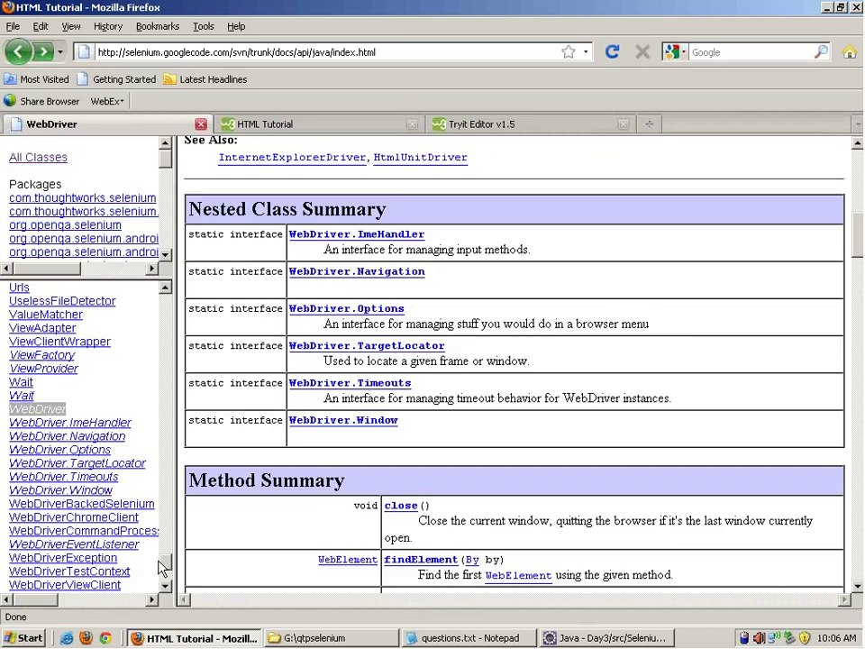
{"action": "scroll", "coordinate": [165, 567], "scroll_direction": "up", "scroll_amount": 1}
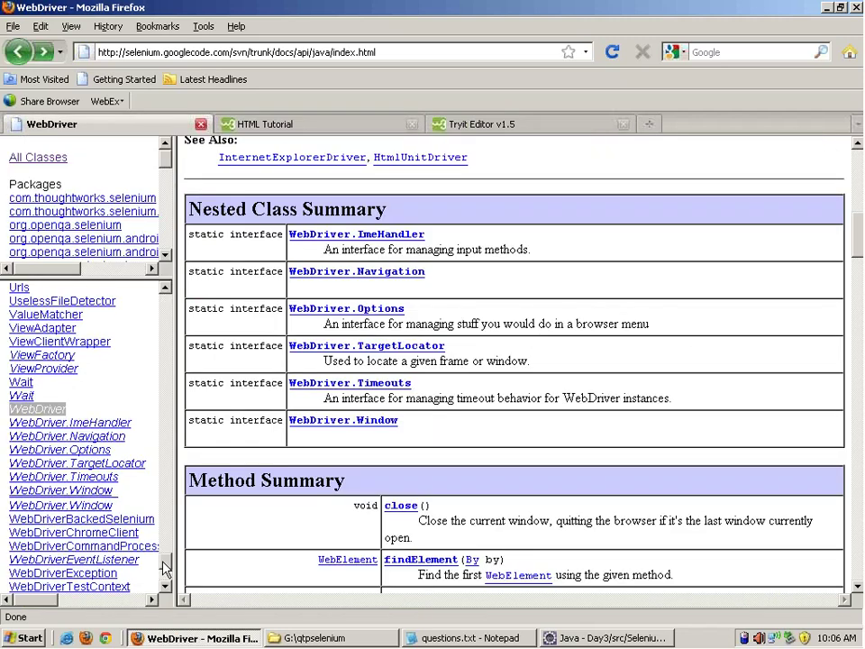
{"action": "scroll", "coordinate": [165, 565], "scroll_direction": "up", "scroll_amount": 4}
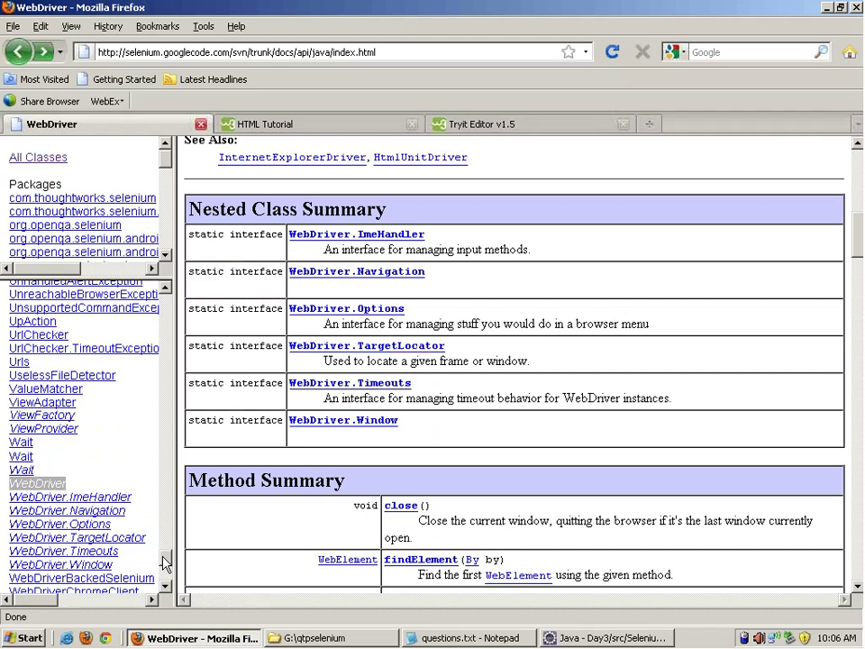
{"action": "scroll", "coordinate": [164, 561], "scroll_direction": "up", "scroll_amount": 2}
{"action": "scroll", "coordinate": [164, 566], "scroll_direction": "down", "scroll_amount": 4}
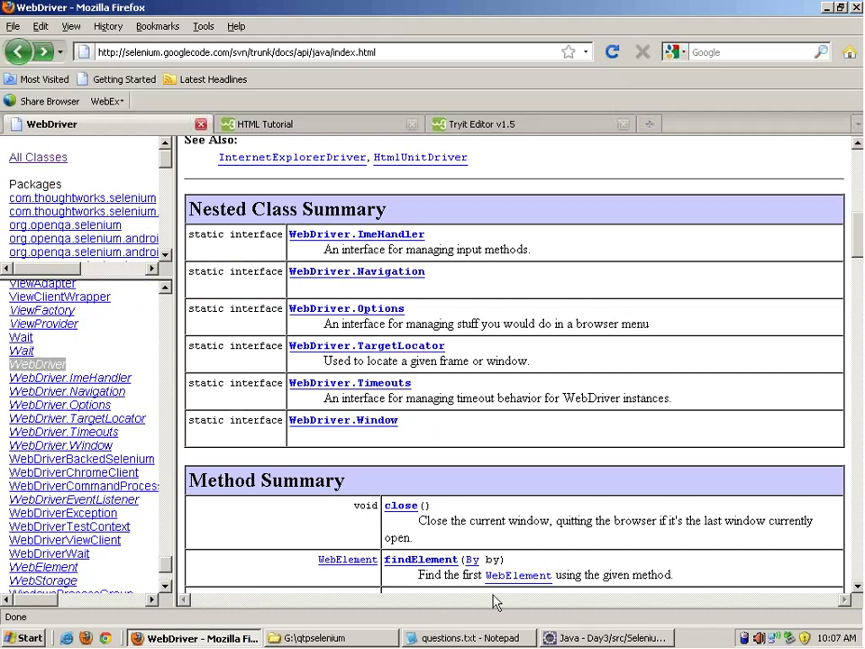
{"action": "left_click", "coordinate": [559, 638]}
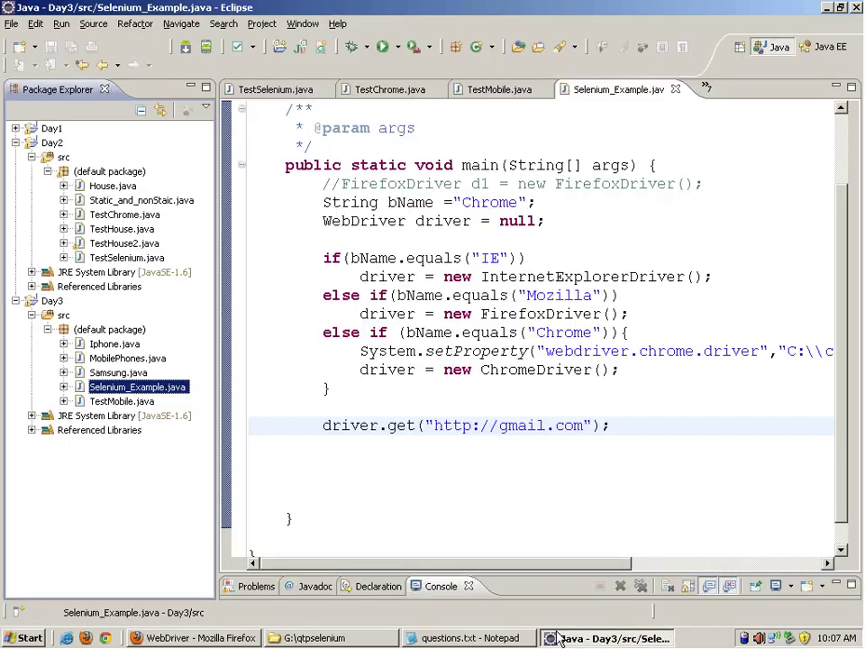
{"action": "left_click", "coordinate": [559, 638]}
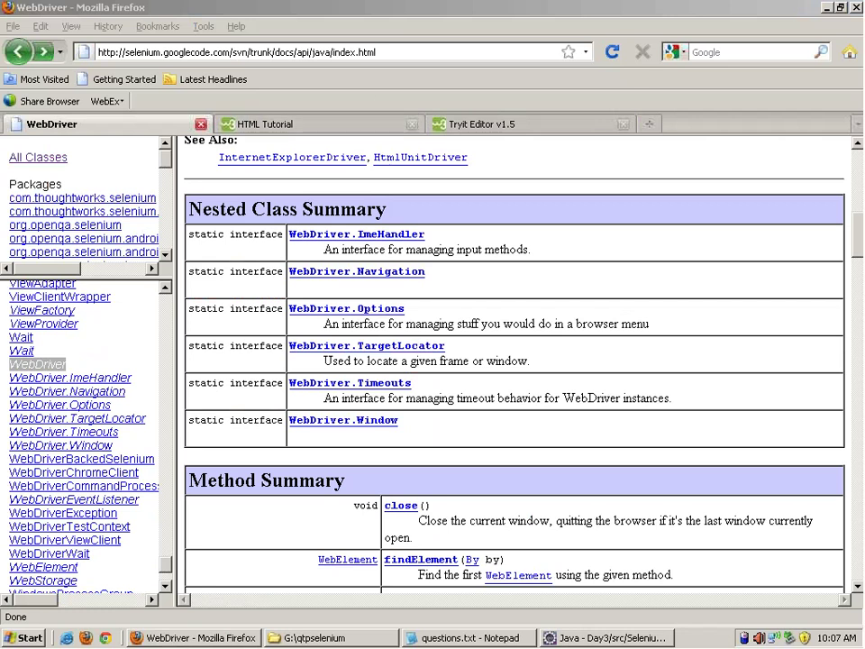
- Close Firefox and run the installer Firefox Setup 12.0.exe from the G:\My Softwares folder
{"action": "key", "text": "alt+F4"}
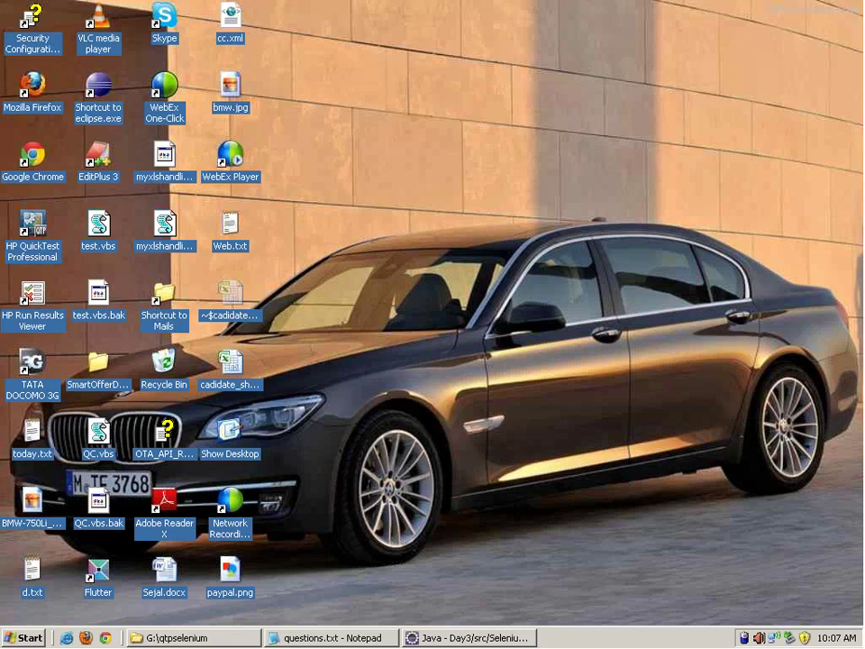
{"action": "key", "text": "super+e"}
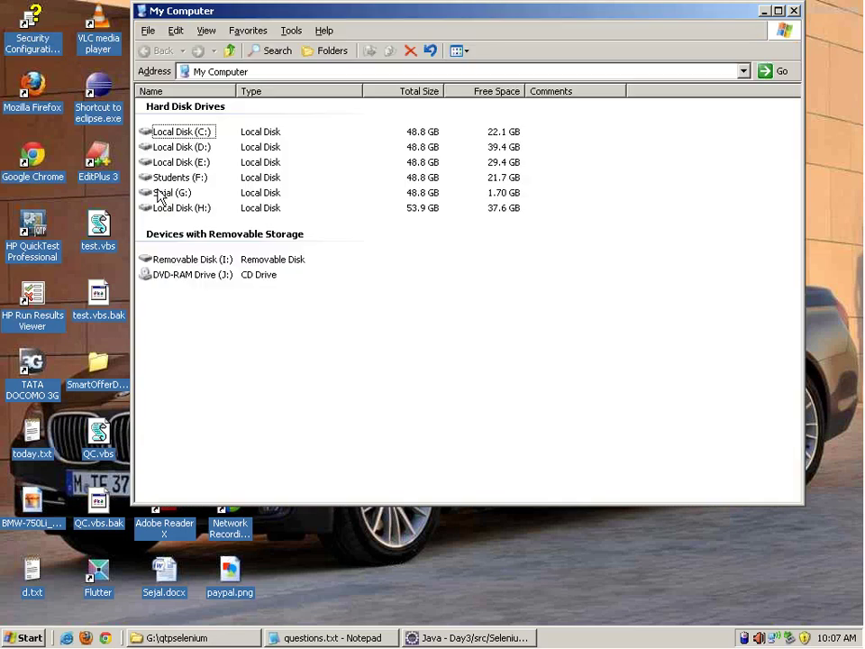
{"action": "double_click", "coordinate": [158, 192]}
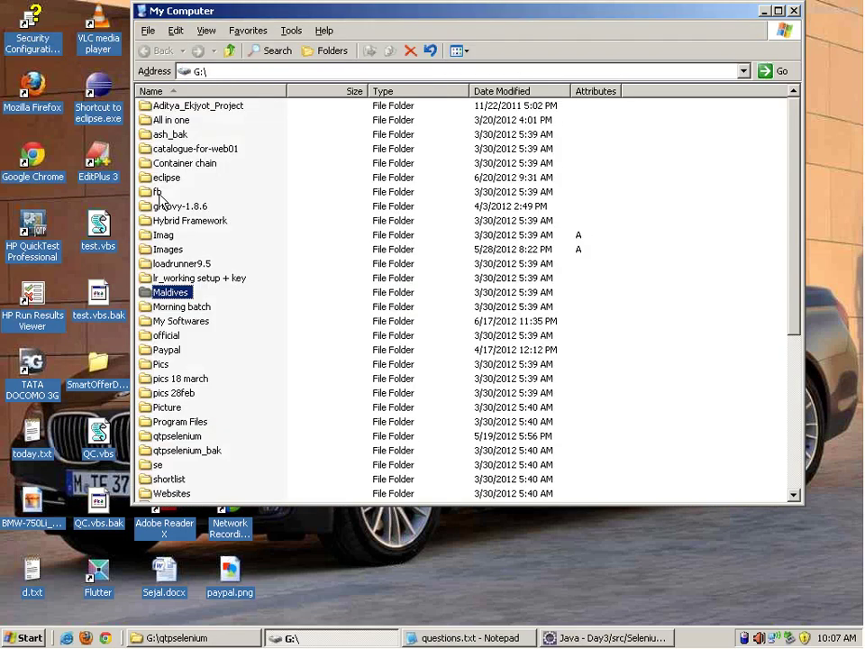
{"action": "double_click", "coordinate": [159, 197]}
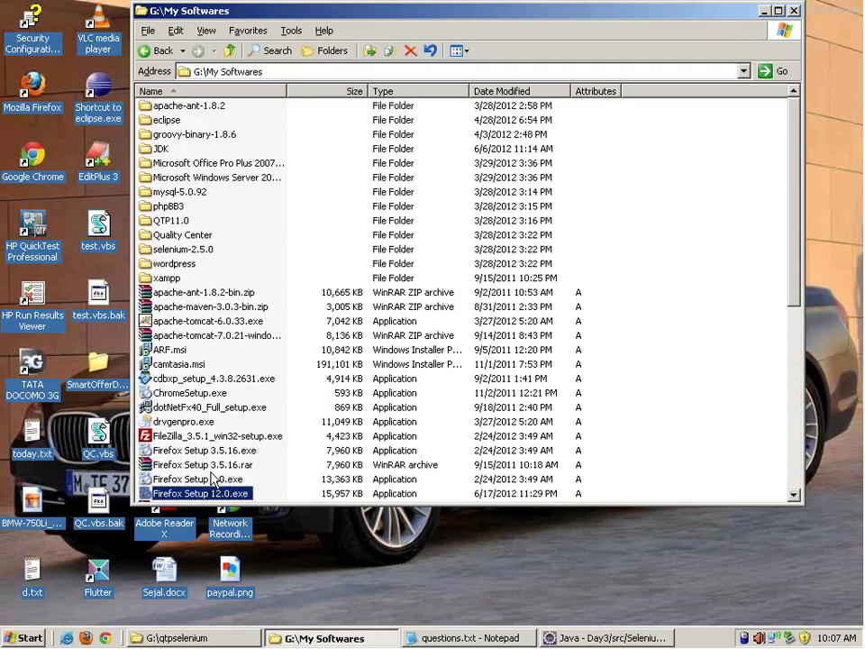
{"action": "key", "text": "Return"}
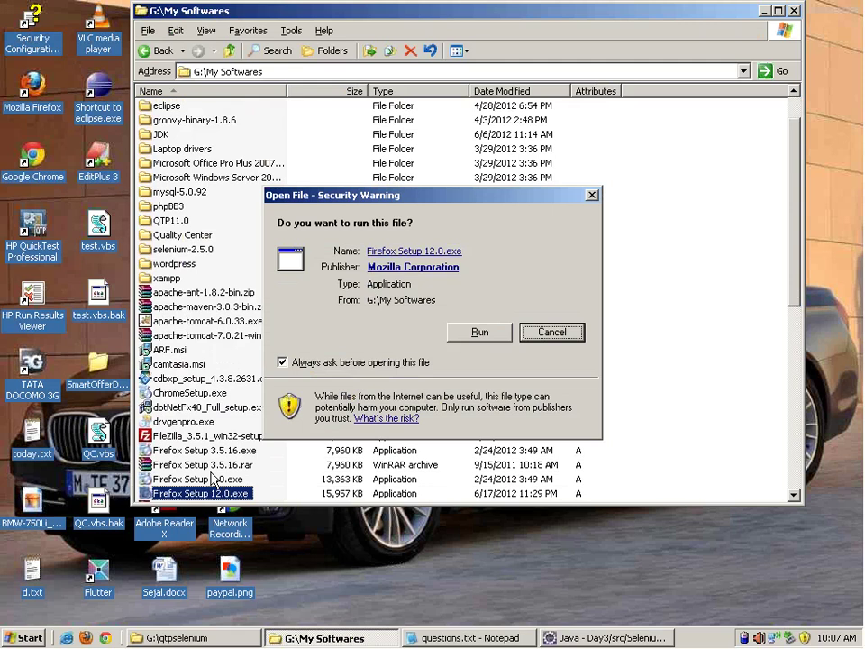
{"action": "left_click", "coordinate": [482, 331]}
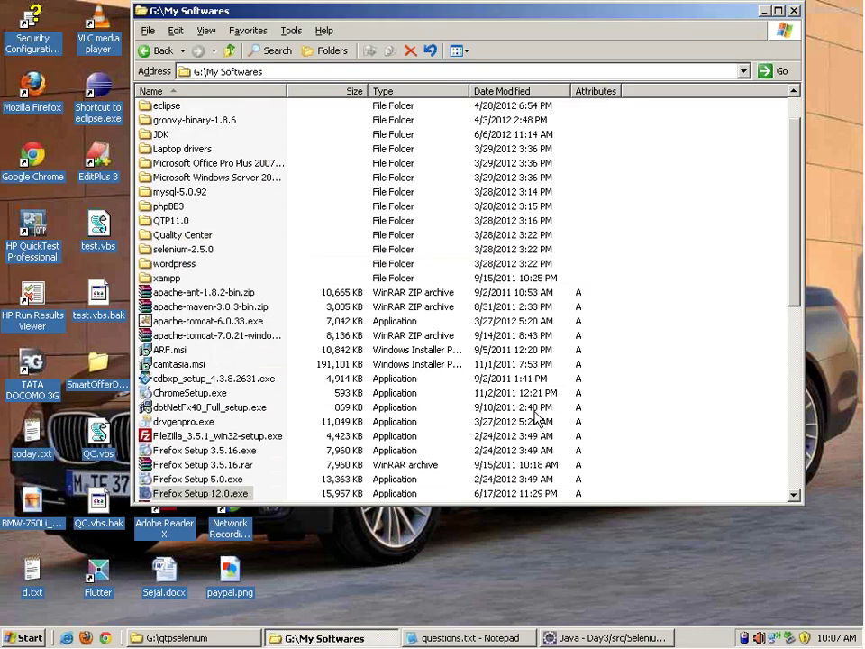
- Complete the Mozilla Firefox Setup wizard with Firefox set to launch, and skip the check for compatible add-on versions
{"action": "left_click", "coordinate": [544, 453]}
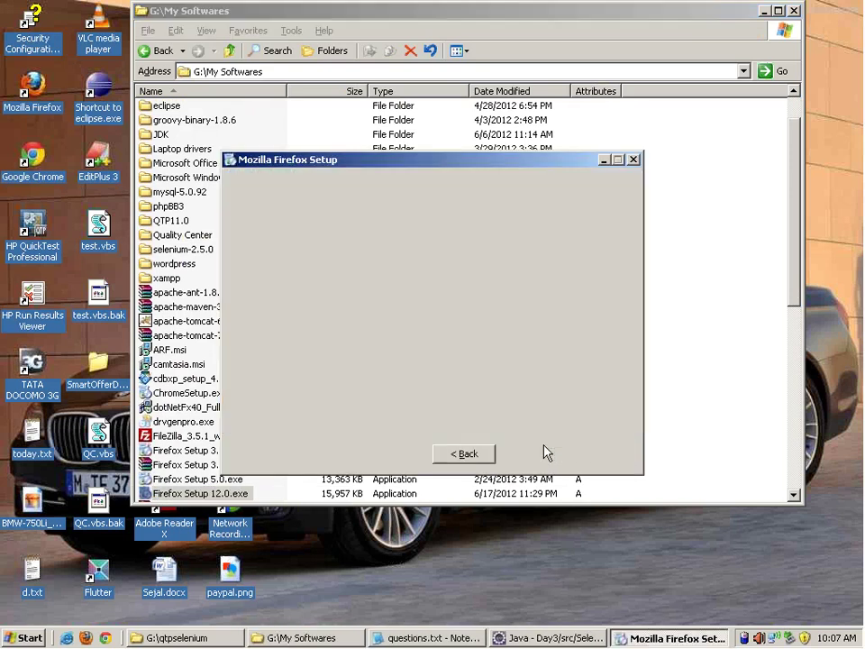
{"action": "left_click", "coordinate": [545, 452]}
{"action": "left_click", "coordinate": [545, 452]}
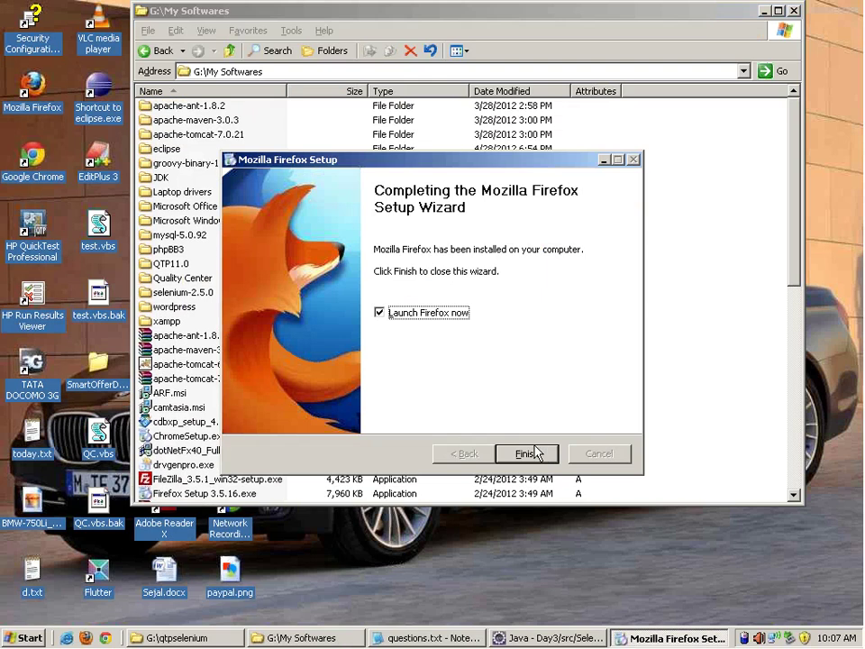
{"action": "left_click", "coordinate": [526, 453]}
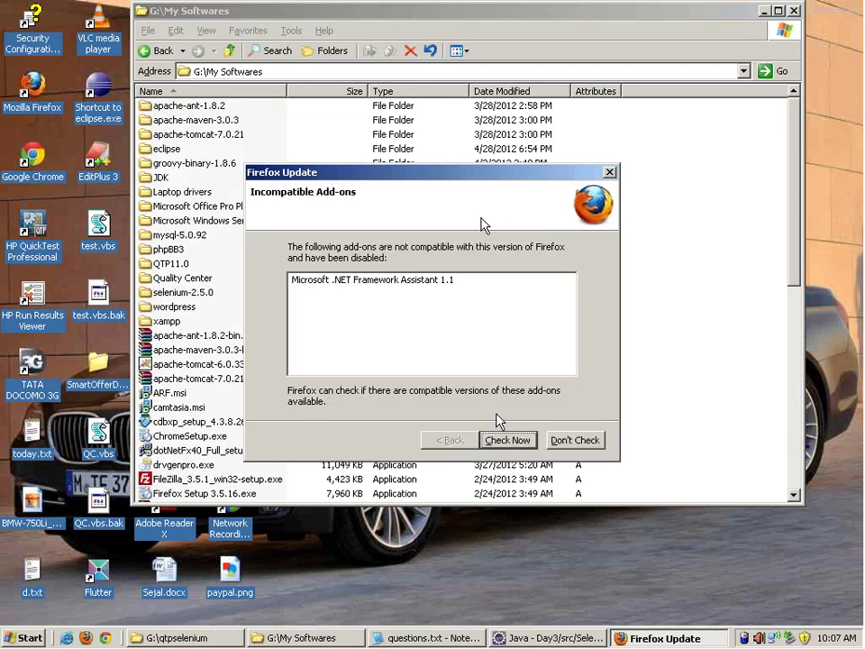
{"action": "left_click", "coordinate": [573, 441]}
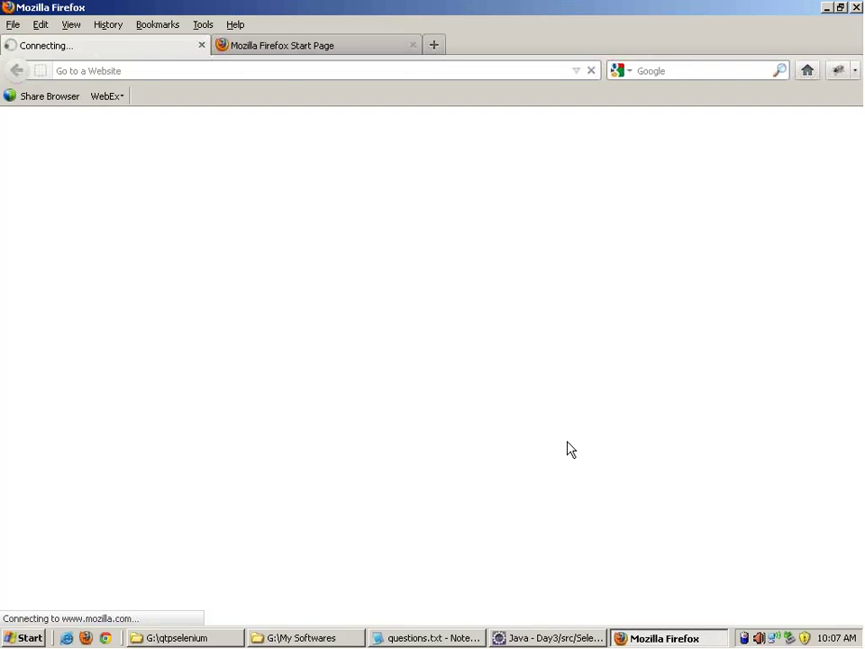
- Close the tab that is still connecting and open google.com in the remaining one
{"action": "left_click", "coordinate": [202, 45]}
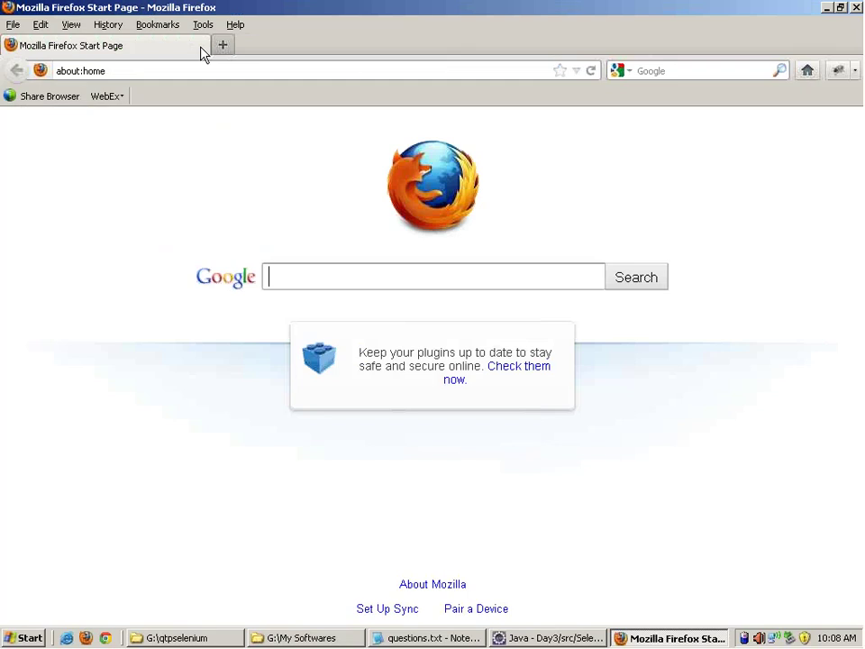
{"action": "left_click", "coordinate": [354, 71]}
{"action": "type", "text": "g"}
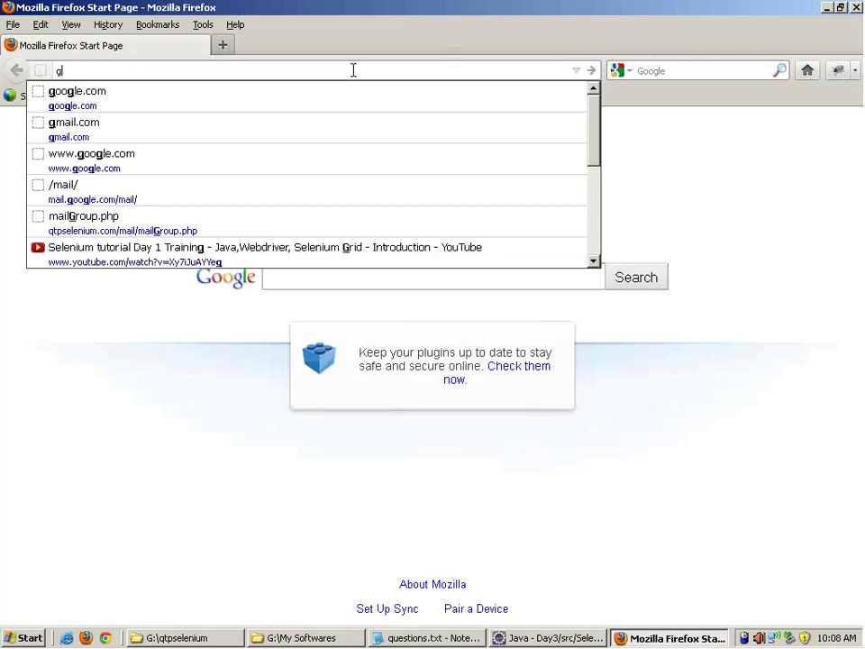
{"action": "type", "text": "oo"}
{"action": "key", "text": "Down"}
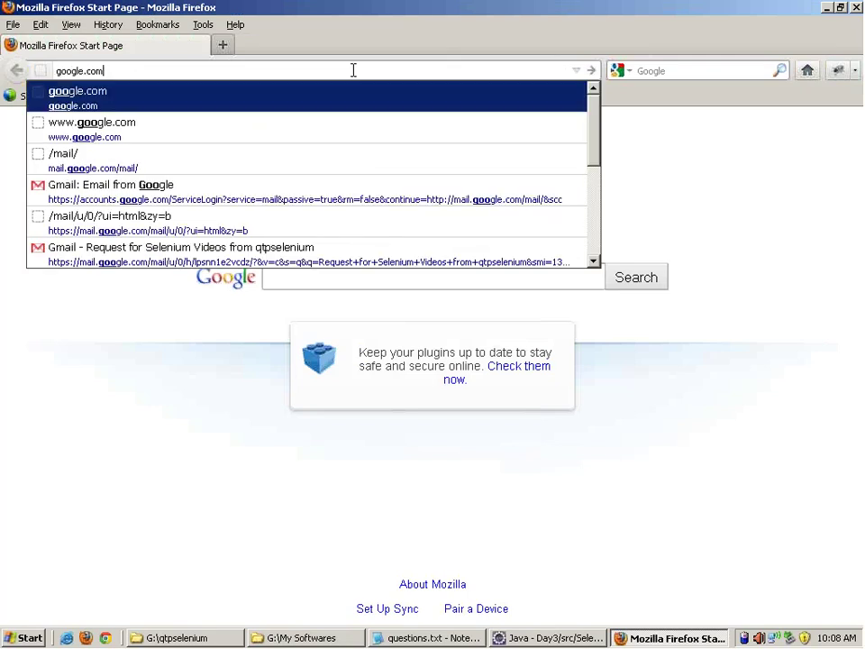
{"action": "key", "text": "Return"}
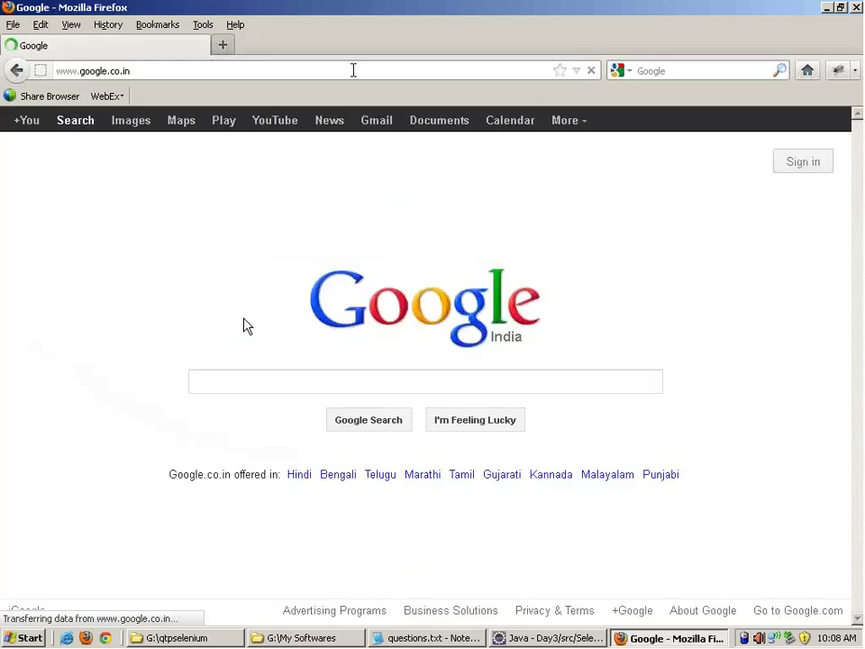
- Search Google for "download firebug"
{"action": "left_click", "coordinate": [243, 373]}
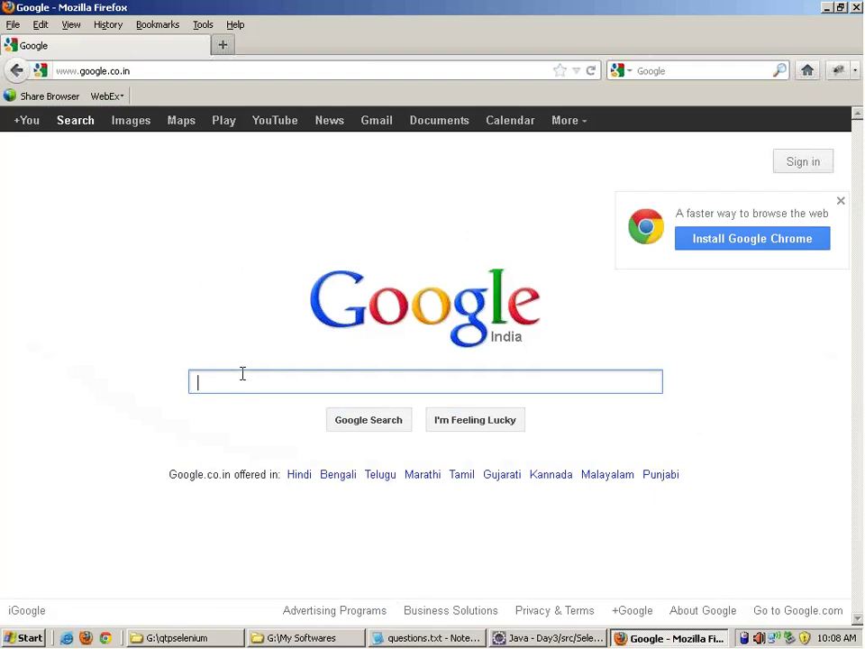
{"action": "type", "text": "download f"}
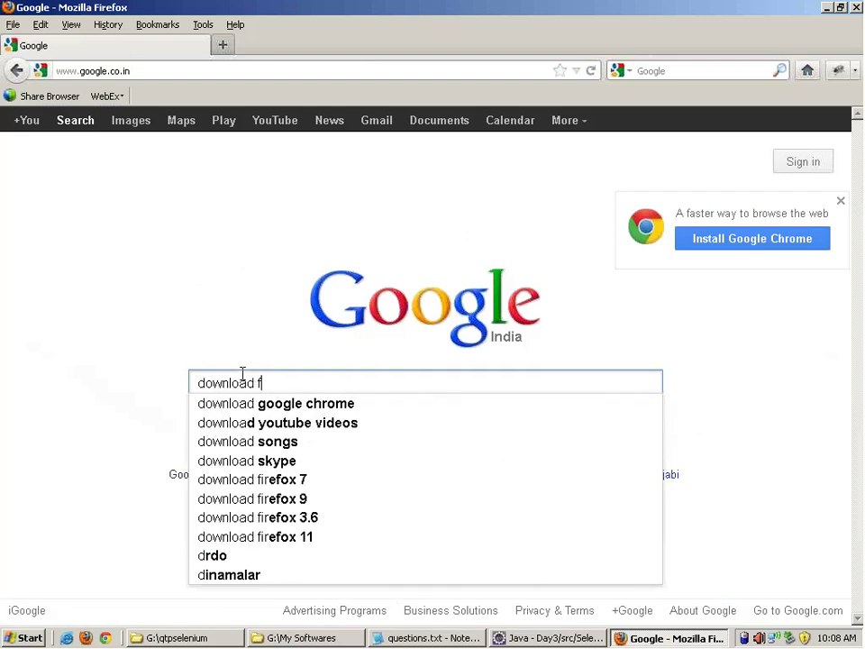
{"action": "type", "text": "irebug"}
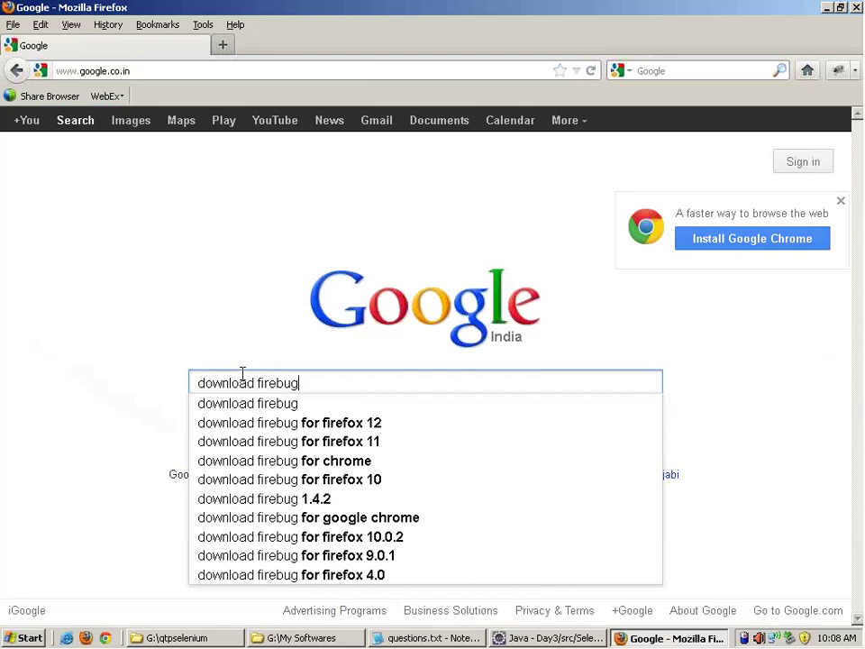
{"action": "key", "text": "Return"}
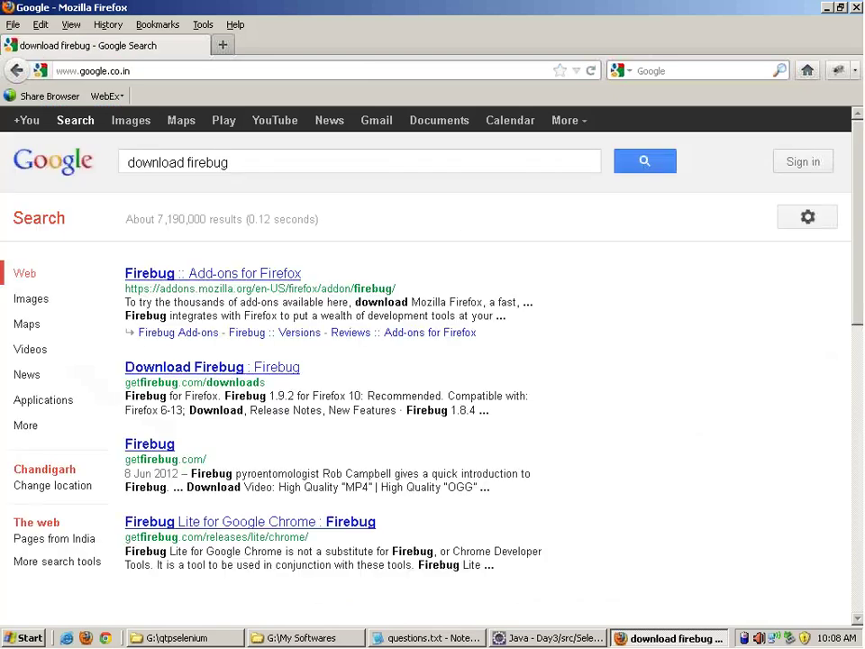
- Open the Firebug add-on page on addons.mozilla.org from the search results and select its description paragraph
{"action": "left_click", "coordinate": [239, 279]}
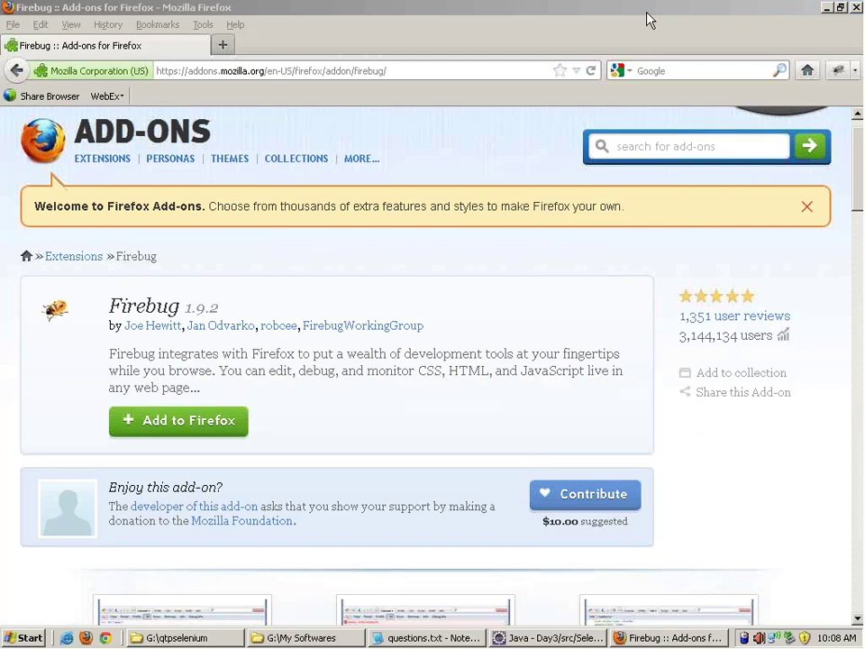
{"action": "left_click", "coordinate": [279, 348]}
{"action": "triple_click", "coordinate": [279, 347]}
{"action": "mouse_move", "coordinate": [167, 170]}
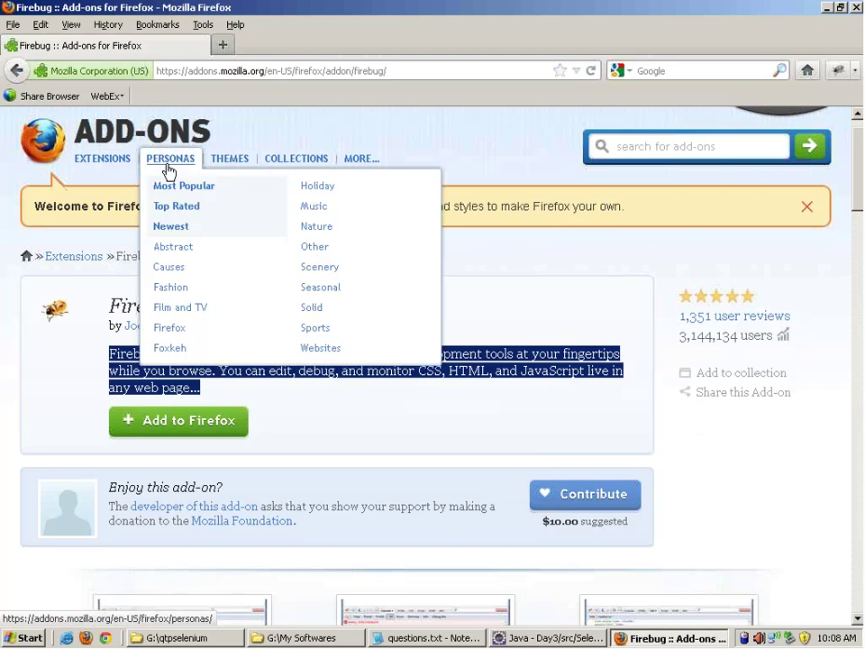
{"action": "left_click", "coordinate": [287, 70]}
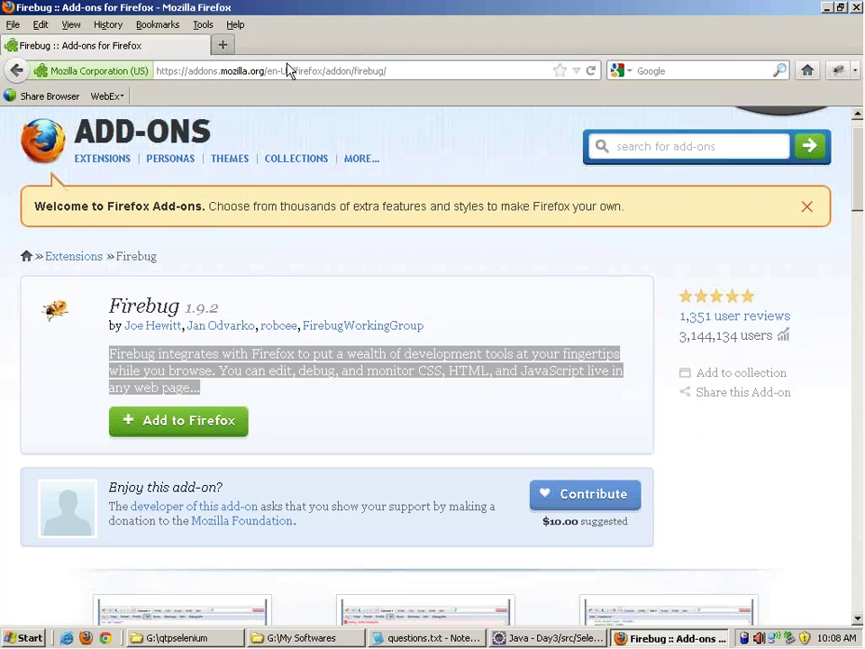
{"action": "mouse_move", "coordinate": [296, 160]}
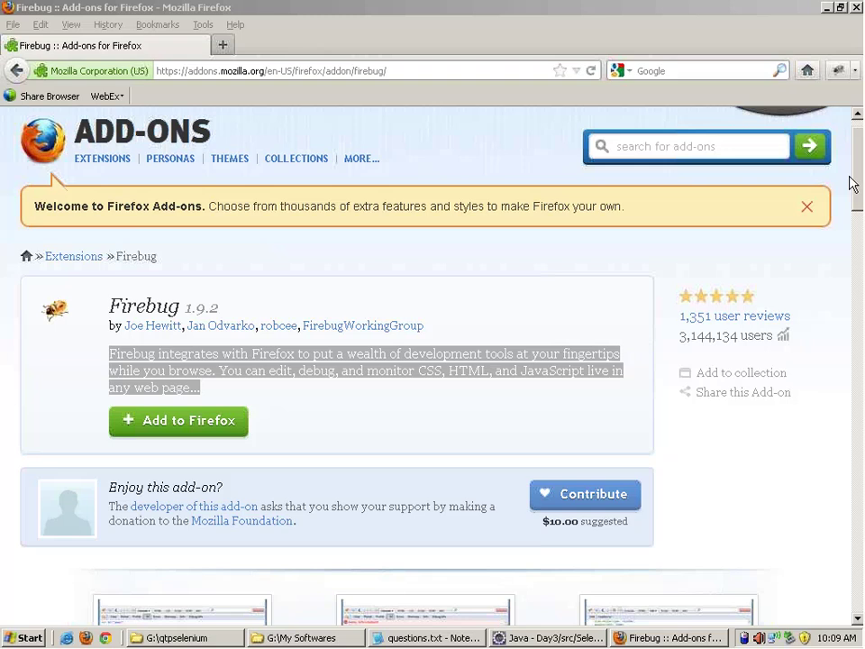
- Open Firebug on the add-on page using Firefox's web developer tools
{"action": "left_click", "coordinate": [838, 72]}
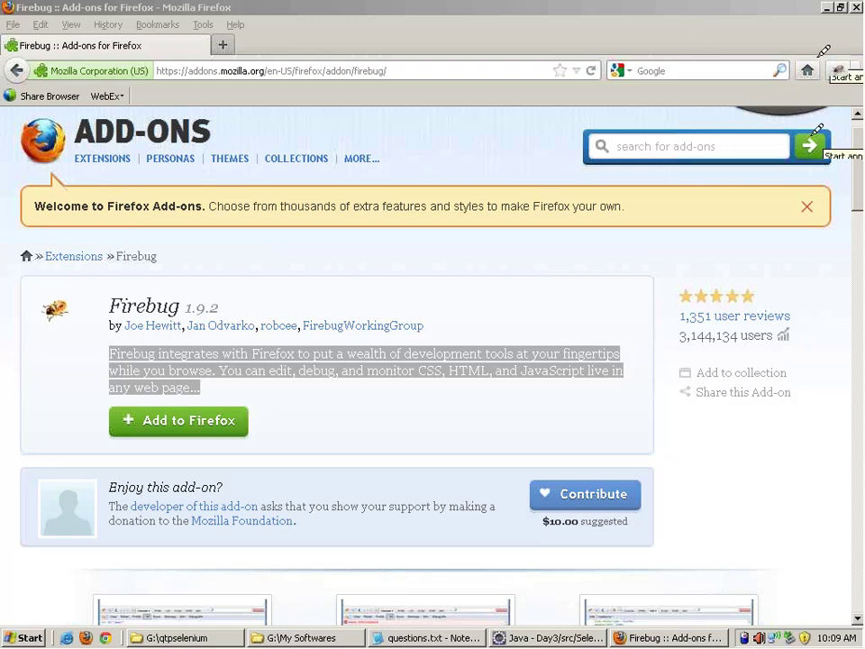
{"action": "mouse_move", "coordinate": [835, 58]}
{"action": "left_mouse_down"}
{"action": "mouse_move", "coordinate": [847, 76]}
{"action": "mouse_move", "coordinate": [828, 93]}
{"action": "left_mouse_up"}
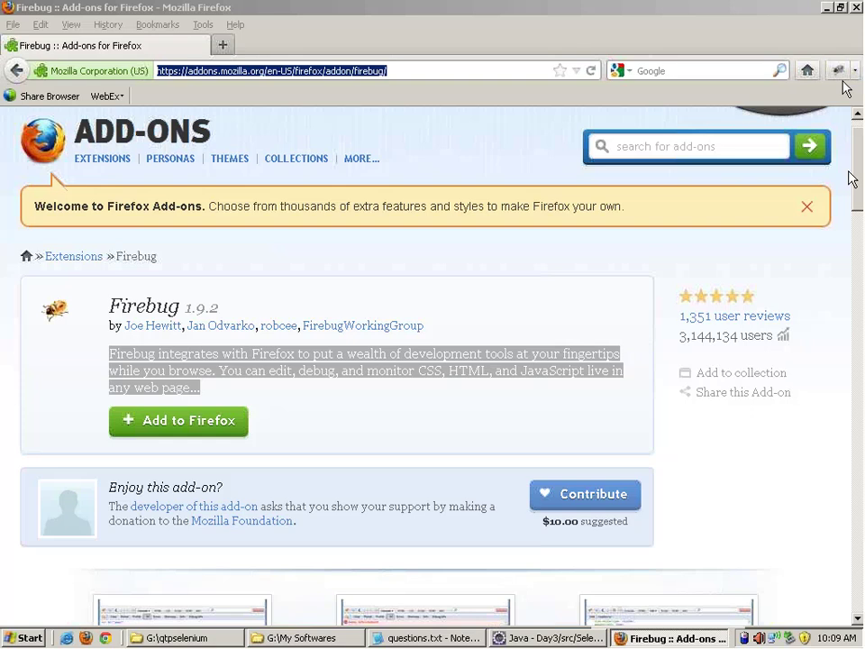
{"action": "left_click", "coordinate": [205, 26]}
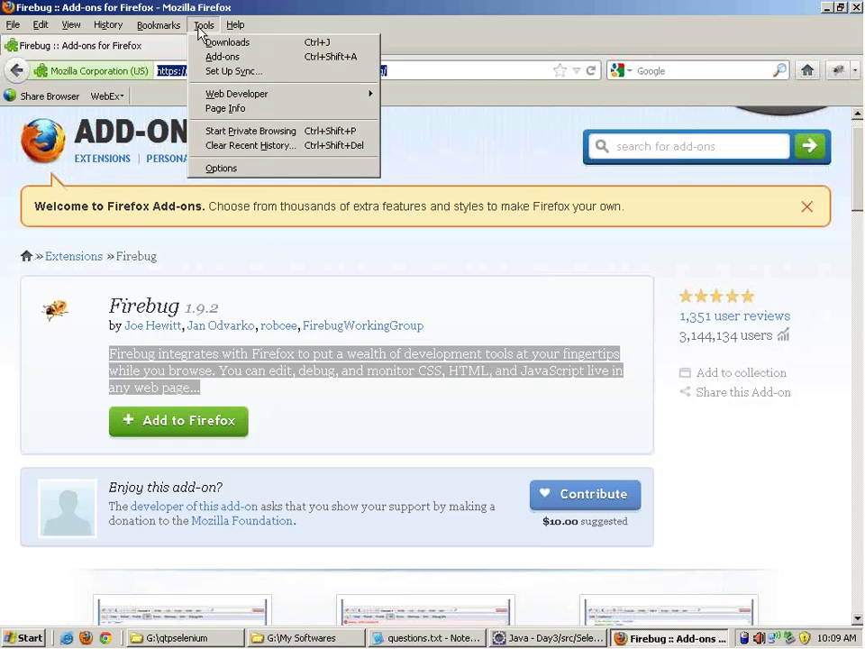
{"action": "mouse_move", "coordinate": [266, 96]}
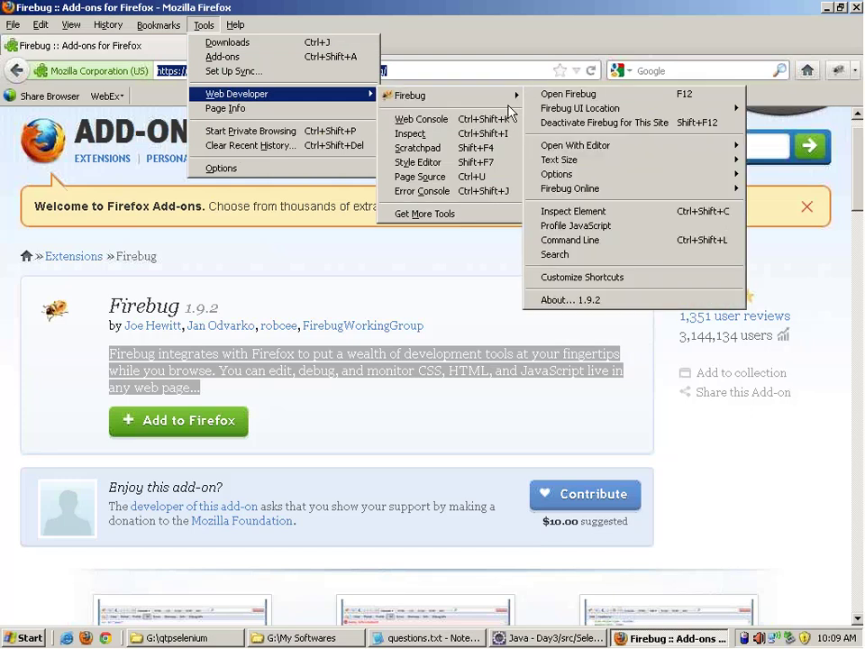
{"action": "mouse_move", "coordinate": [506, 99]}
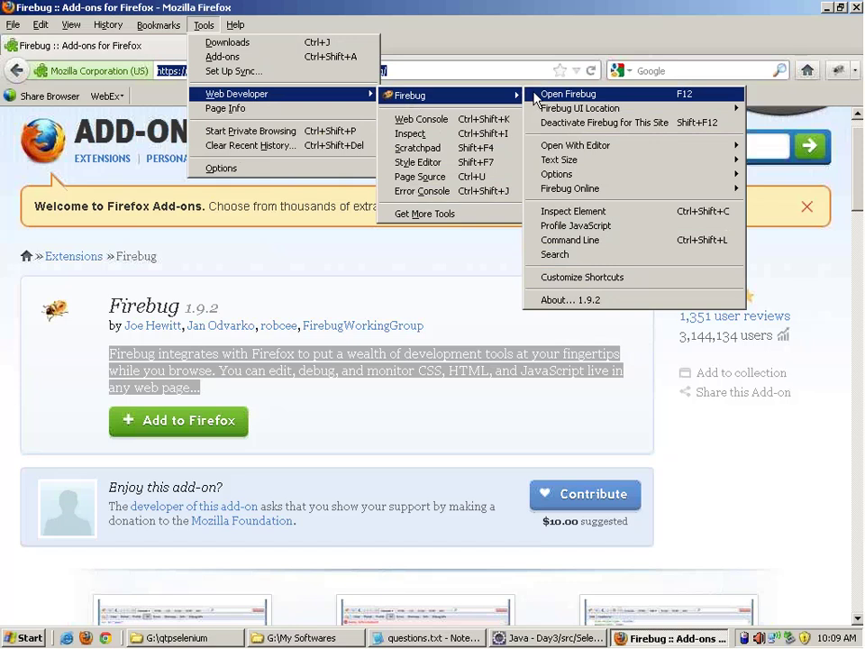
{"action": "left_click", "coordinate": [544, 95]}
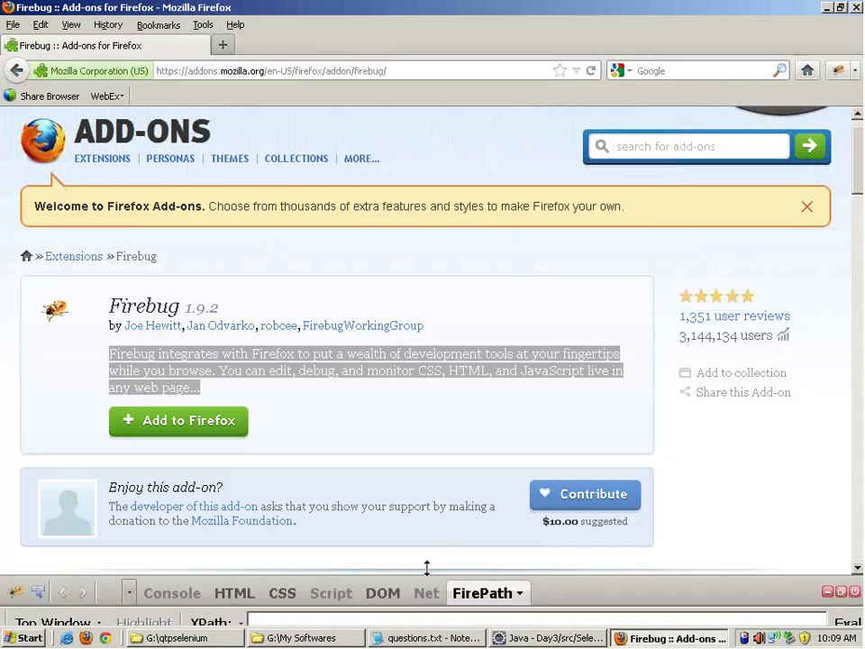
- Enlarge the Firebug panel slightly, detach it into its own window and dock it back in the browser
{"action": "left_click_drag", "start_coordinate": [426, 578], "coordinate": [426, 562]}
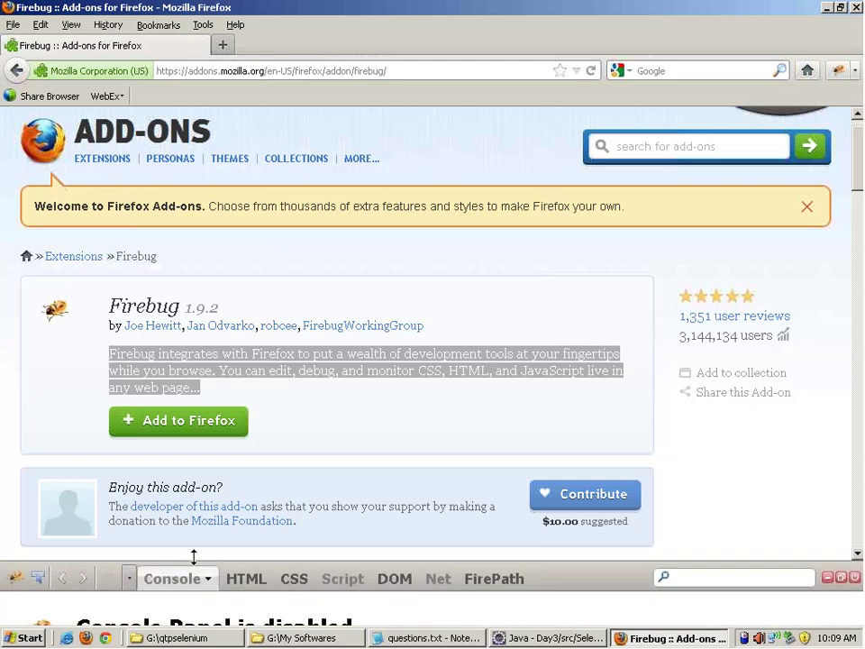
{"action": "left_click_drag", "start_coordinate": [260, 554], "coordinate": [315, 507]}
{"action": "left_click_drag", "start_coordinate": [341, 554], "coordinate": [343, 545]}
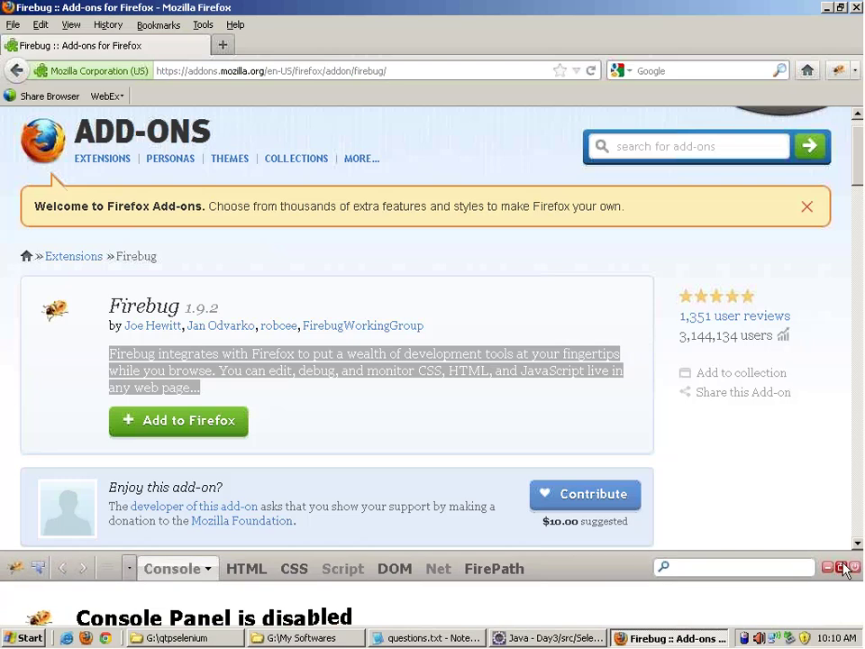
{"action": "left_click", "coordinate": [844, 568]}
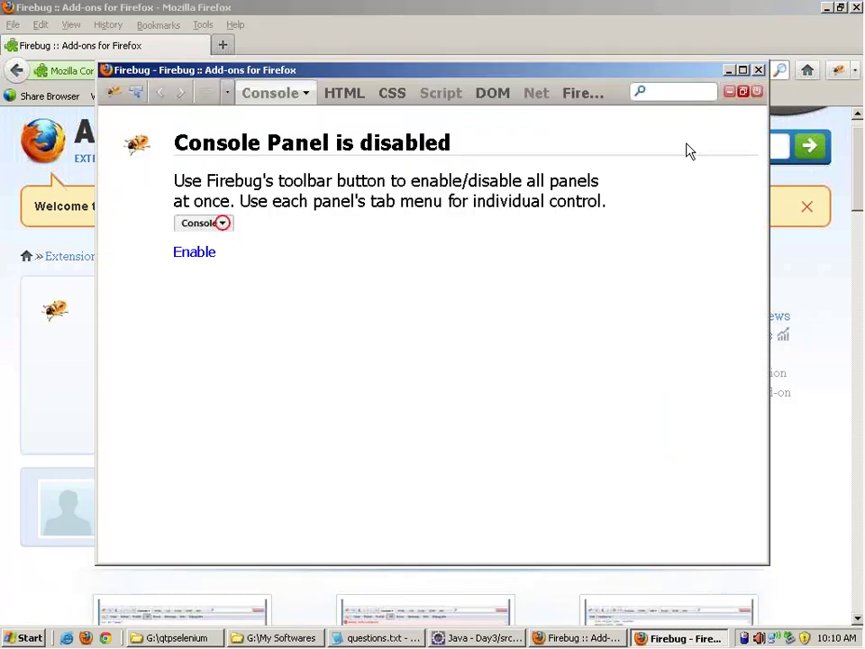
{"action": "left_click", "coordinate": [744, 91]}
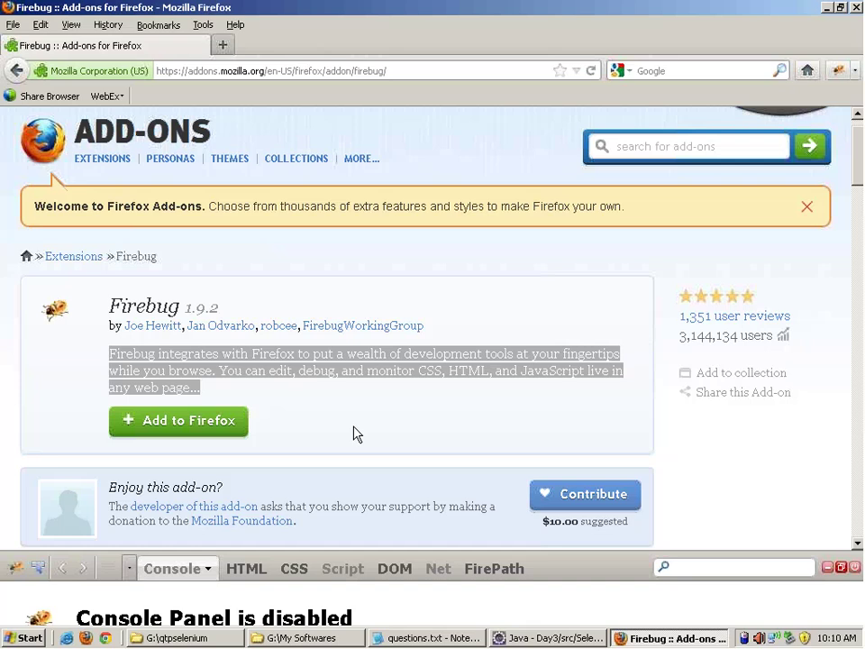
- Switch Firebug to its HTML view and adjust the panel height slightly
{"action": "left_click", "coordinate": [260, 573]}
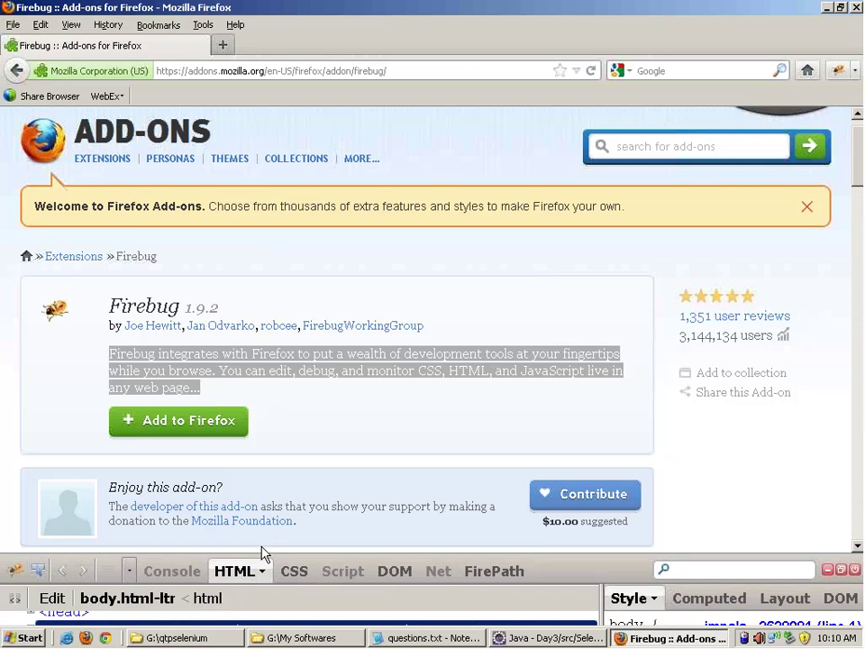
{"action": "left_click_drag", "start_coordinate": [266, 553], "coordinate": [267, 553]}
{"action": "mouse_move", "coordinate": [825, 556]}
{"action": "left_mouse_down"}
{"action": "mouse_move", "coordinate": [810, 552]}
{"action": "mouse_move", "coordinate": [809, 565]}
{"action": "left_mouse_up"}
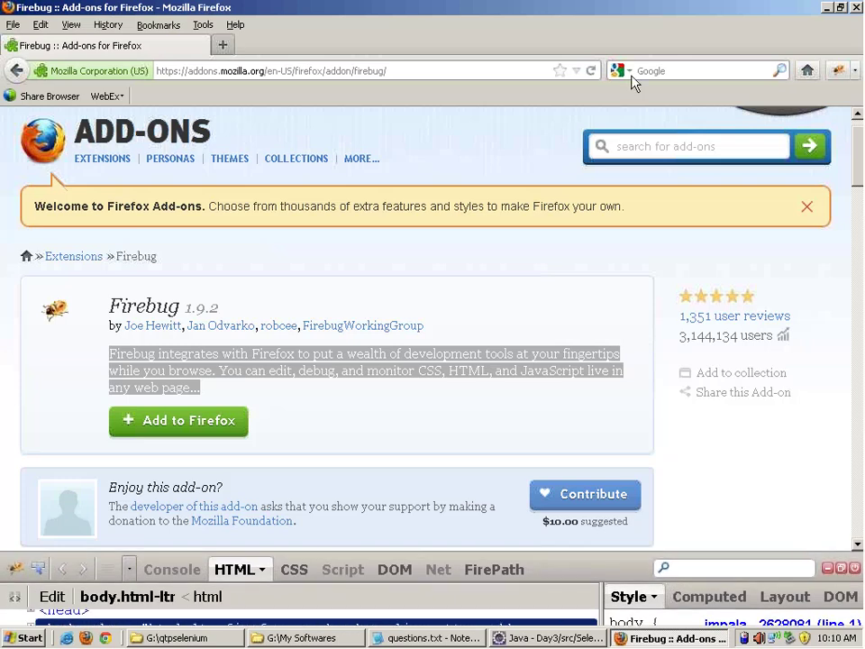
- Install the Firebug 1.9.2 add-on from its page and restart Firefox
{"action": "left_click", "coordinate": [213, 421]}
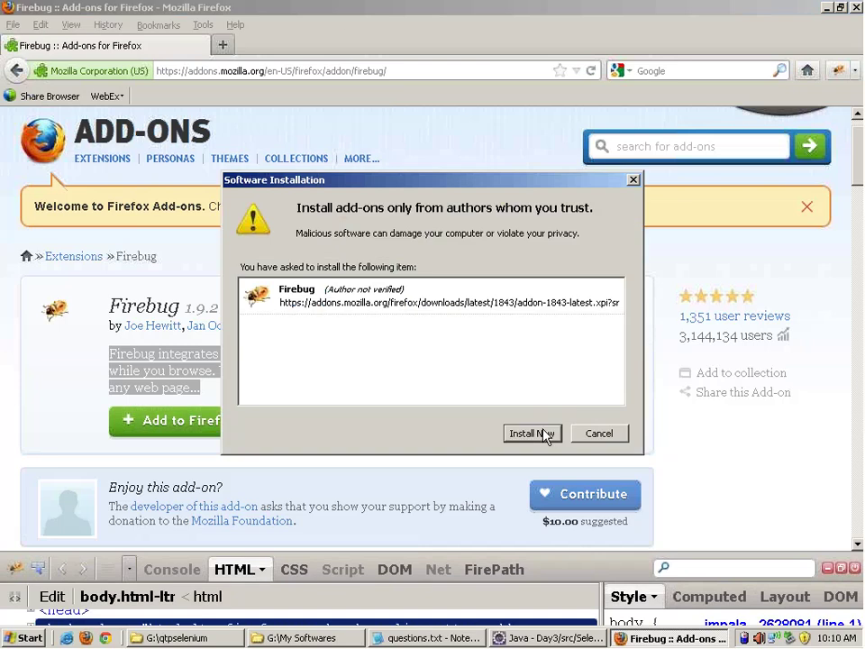
{"action": "left_click", "coordinate": [524, 435]}
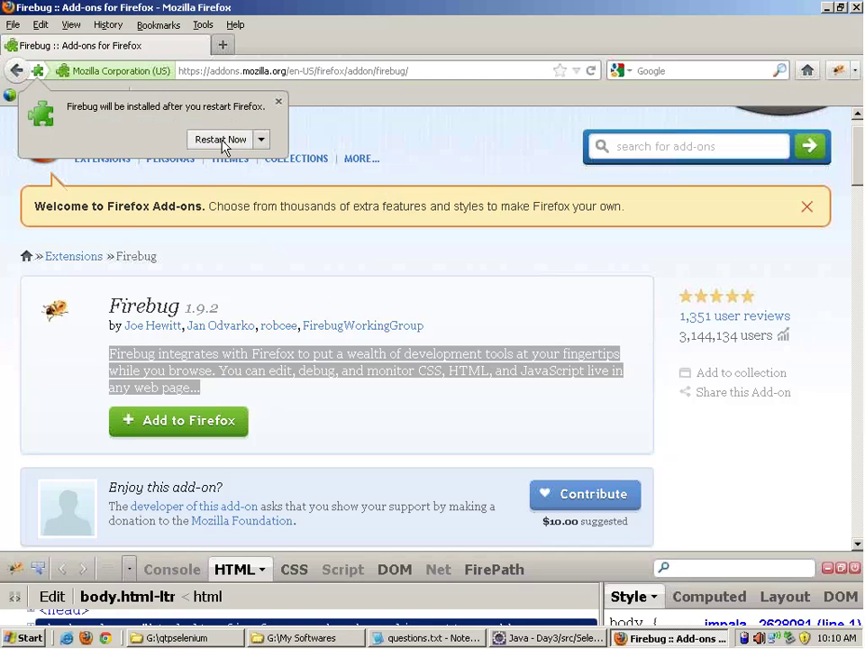
{"action": "left_click", "coordinate": [217, 139]}
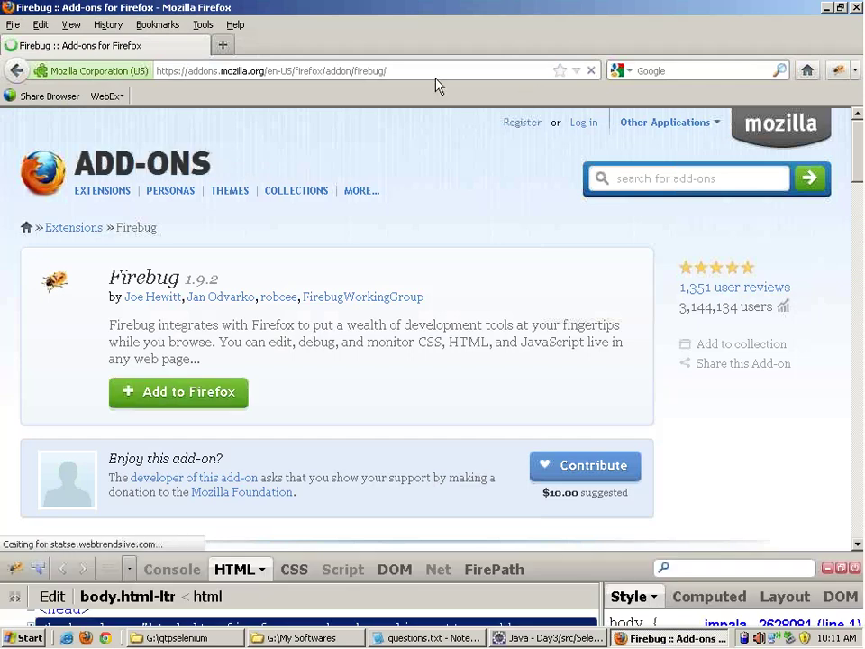
- Open gmail.com in the current tab
{"action": "left_click", "coordinate": [417, 67]}
{"action": "type", "text": "gmail.com"}
{"action": "key", "text": "Return"}
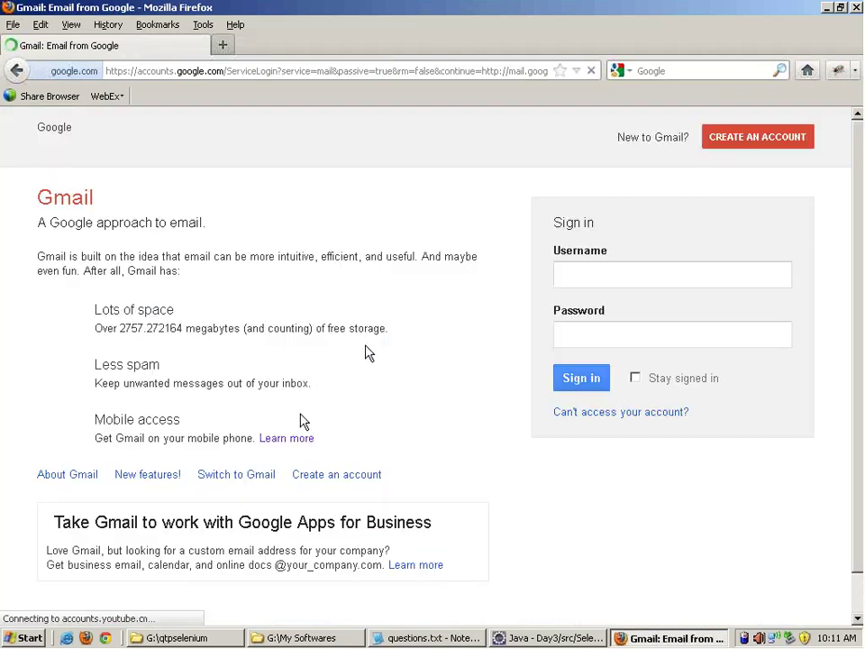
- Open an enlarged Firebug panel on the Gmail sign-in page and inspect the Username field's HTML
{"action": "key", "text": "F12"}
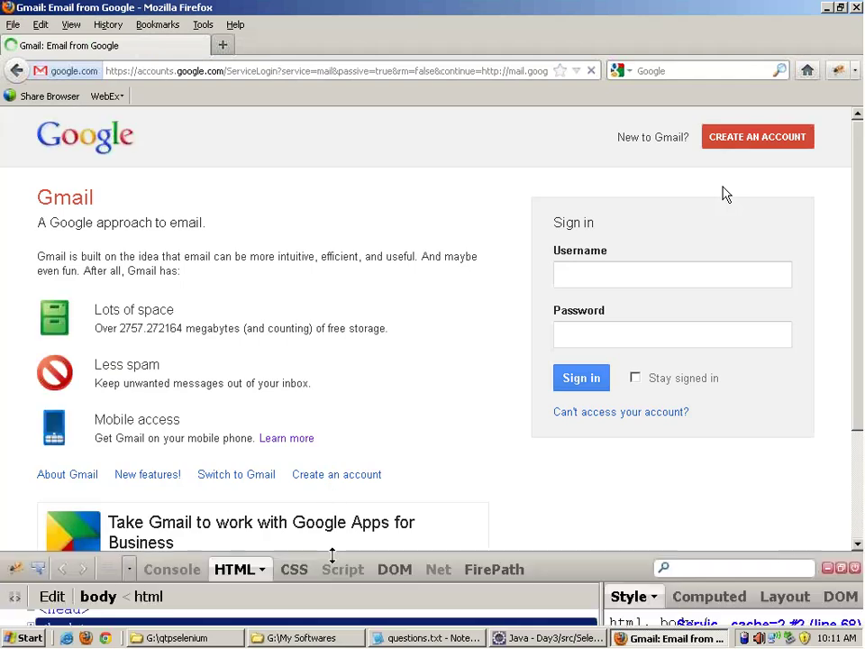
{"action": "left_click_drag", "start_coordinate": [348, 329], "coordinate": [276, 311]}
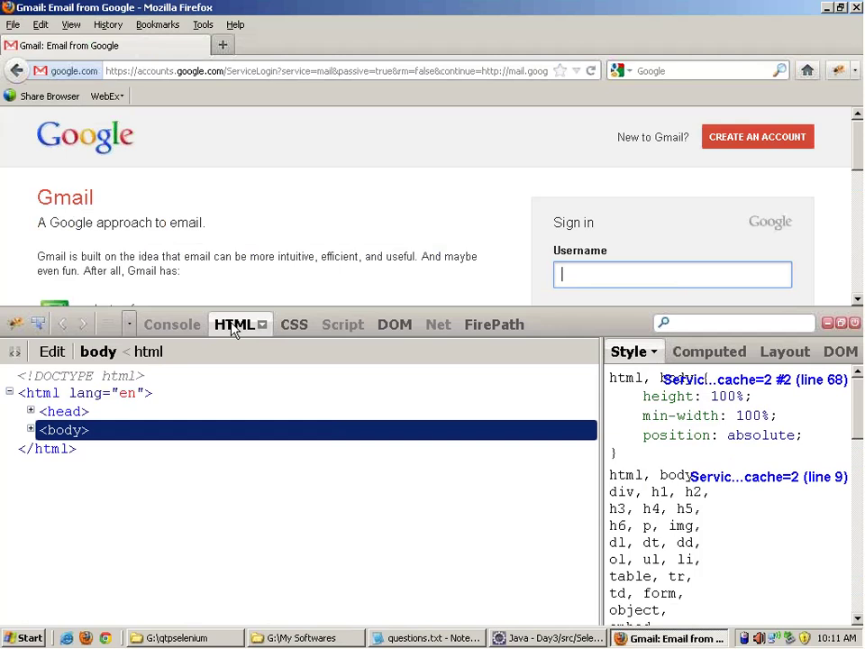
{"action": "left_click", "coordinate": [38, 325]}
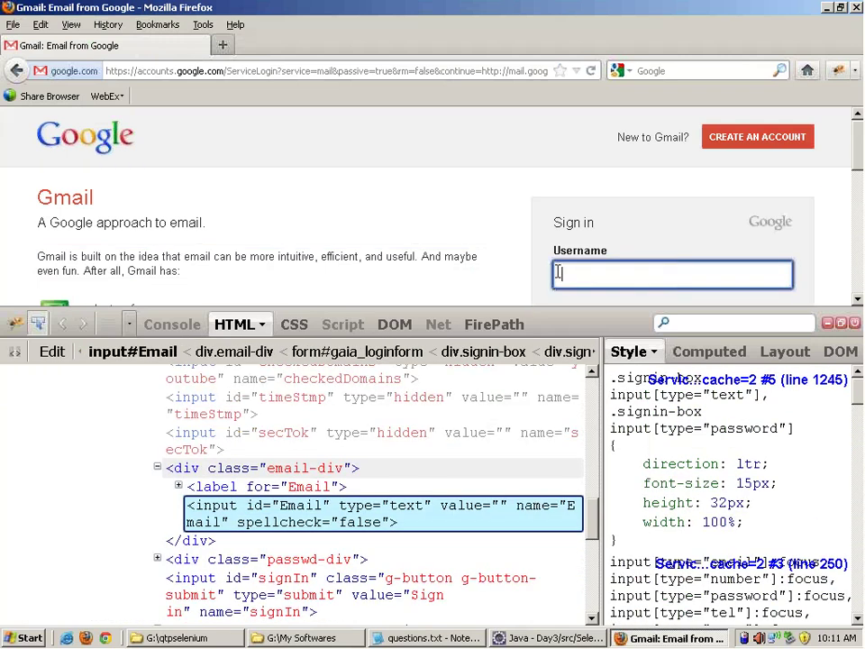
{"action": "left_click", "coordinate": [558, 272]}
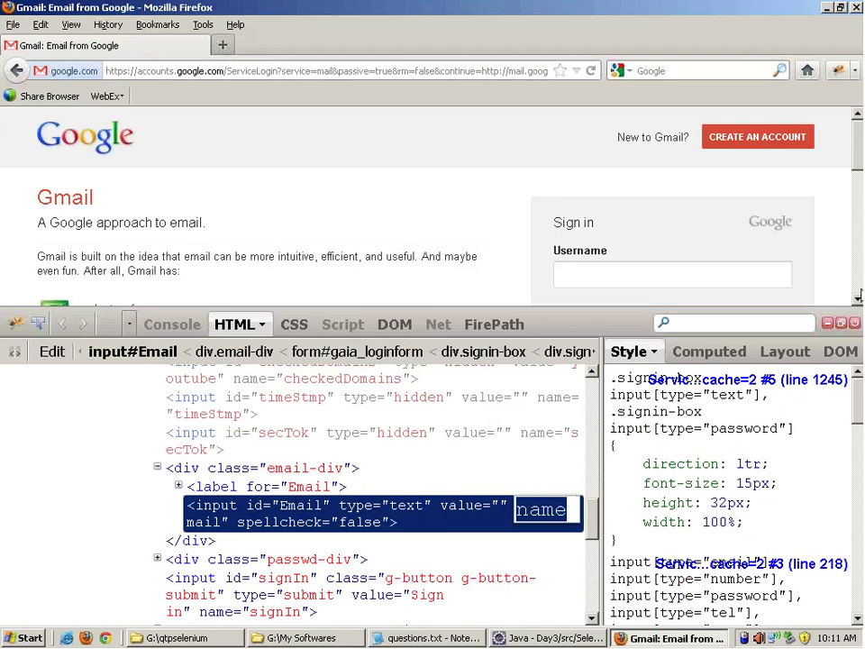
- Shrink the Firebug panel so the whole Gmail sign-in box shows above the code
{"action": "left_click", "coordinate": [858, 297]}
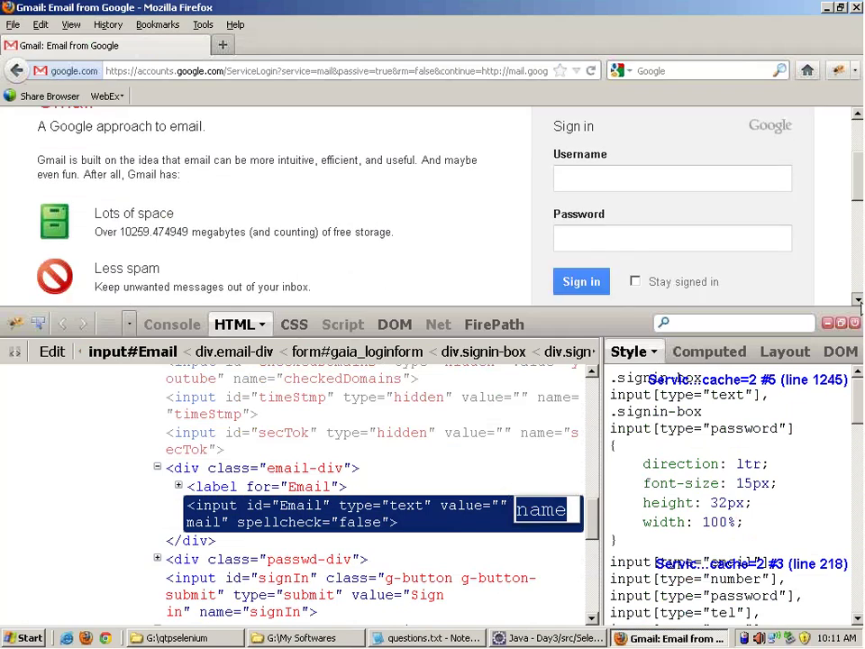
{"action": "left_click", "coordinate": [860, 305]}
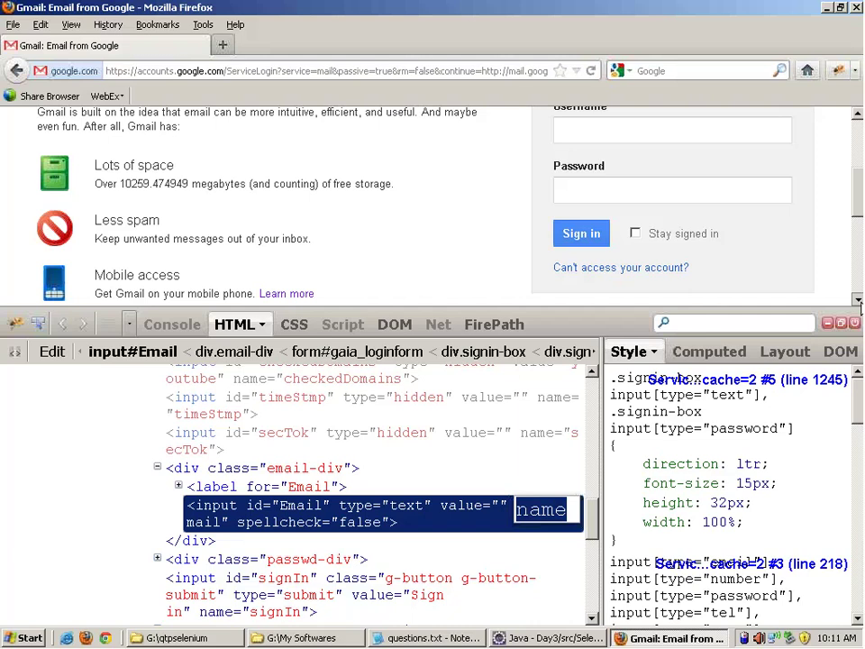
{"action": "left_click", "coordinate": [860, 305]}
{"action": "left_click", "coordinate": [858, 117]}
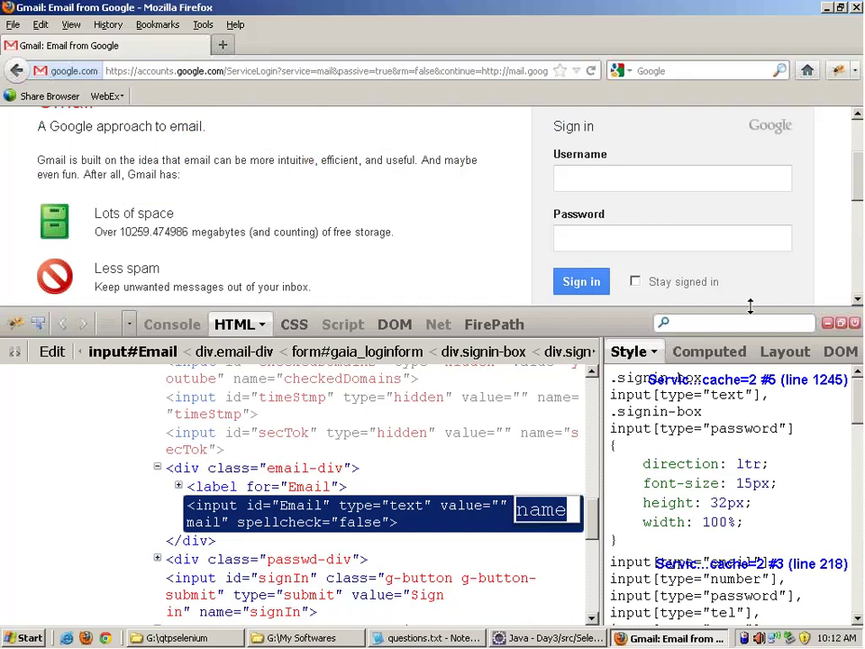
{"action": "left_click_drag", "start_coordinate": [750, 307], "coordinate": [789, 406]}
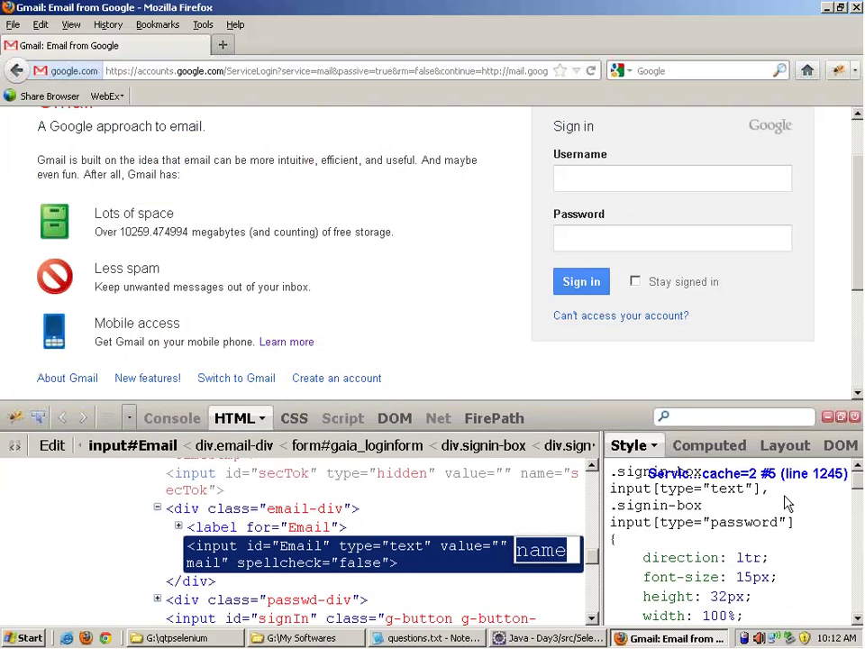
{"action": "scroll", "coordinate": [857, 258], "scroll_direction": "up", "scroll_amount": 1}
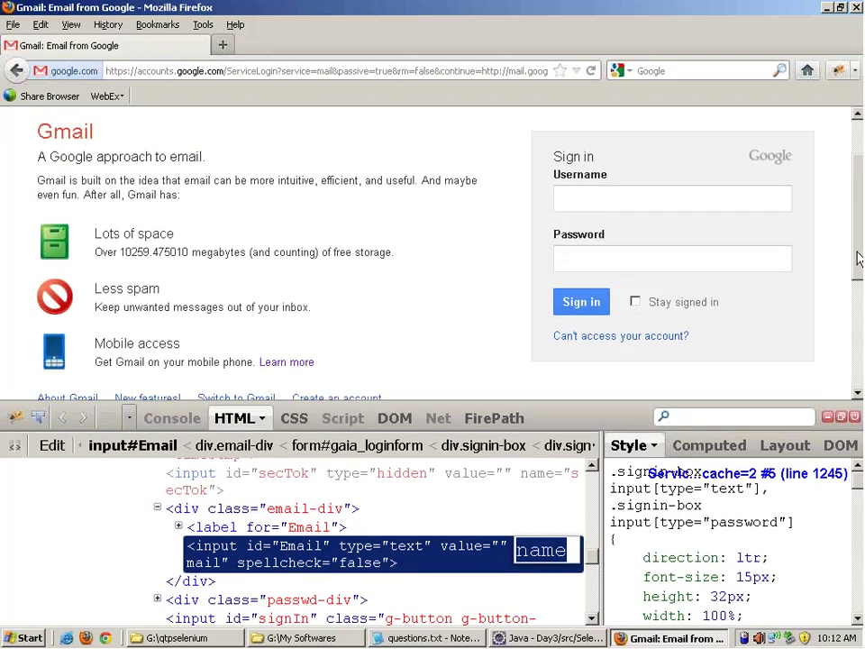
{"action": "left_click_drag", "start_coordinate": [858, 259], "coordinate": [857, 261]}
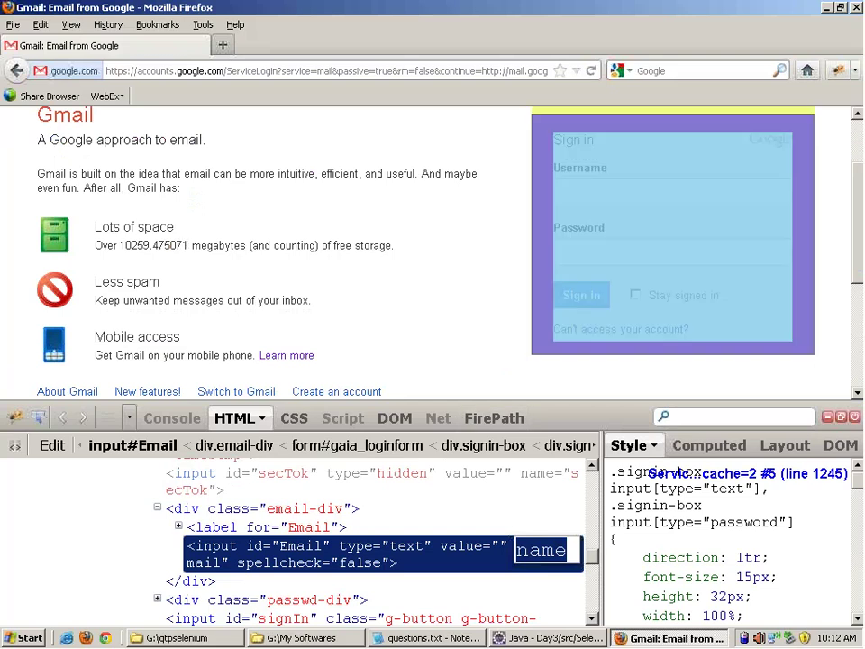
- Show the Windows desktop and create a new Microsoft Office Excel worksheet on it
{"action": "key", "text": "alt+Tab"}
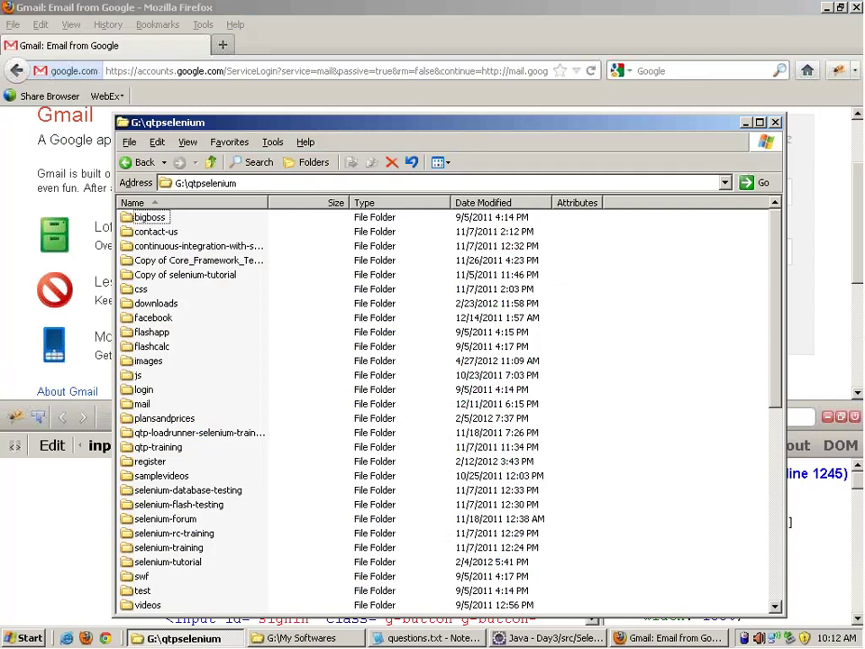
{"action": "right_click", "coordinate": [731, 638]}
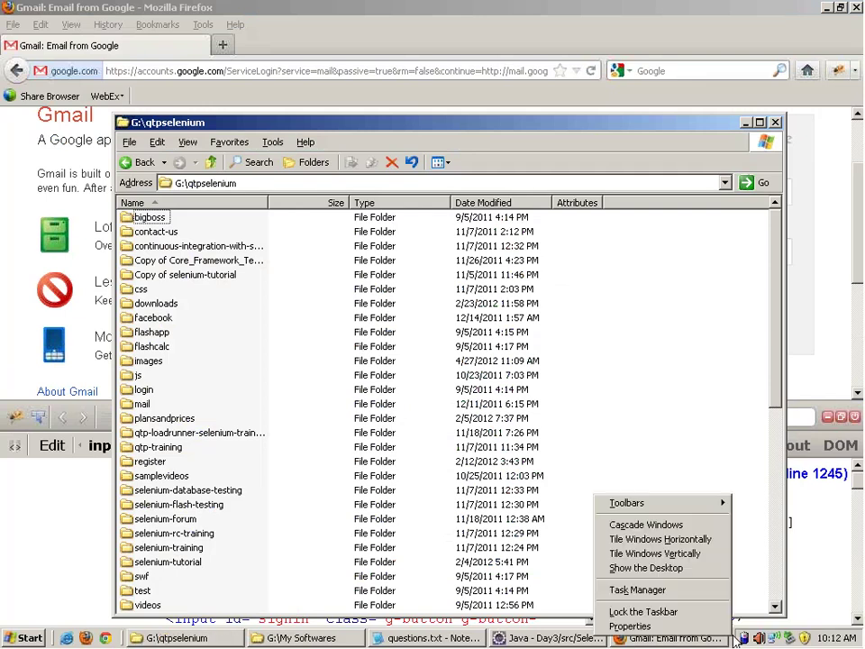
{"action": "left_click", "coordinate": [715, 568]}
{"action": "right_click", "coordinate": [396, 232]}
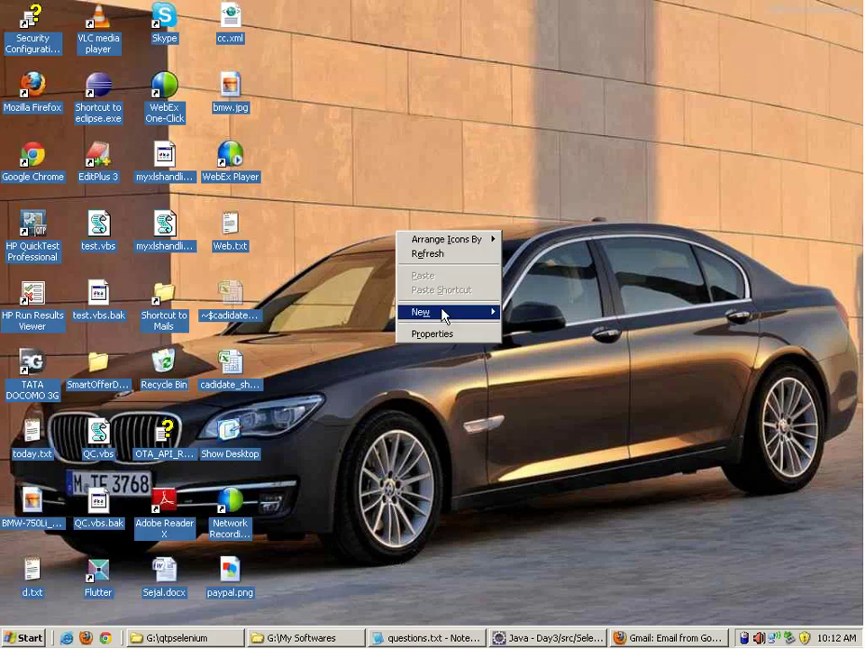
{"action": "mouse_move", "coordinate": [446, 313]}
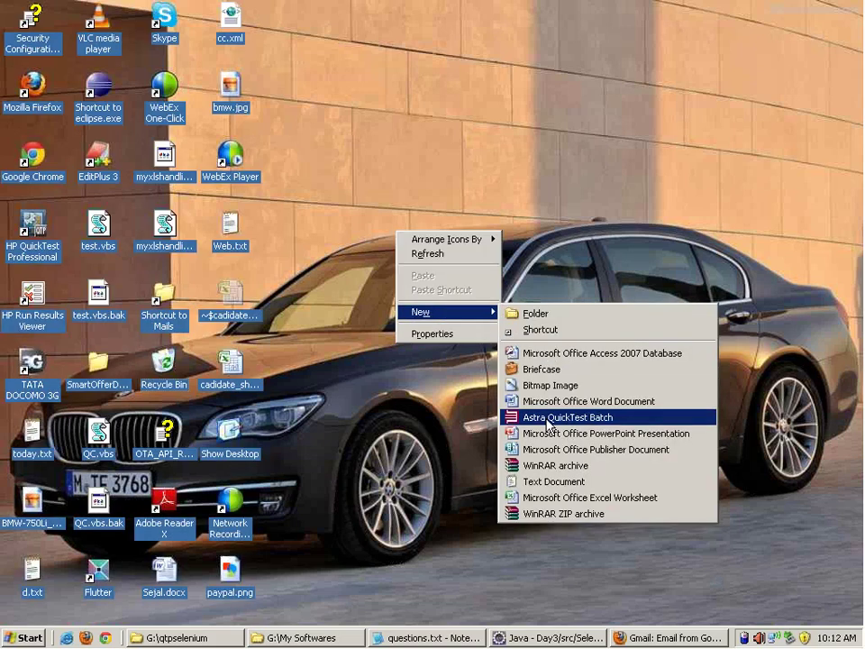
{"action": "left_click", "coordinate": [559, 498]}
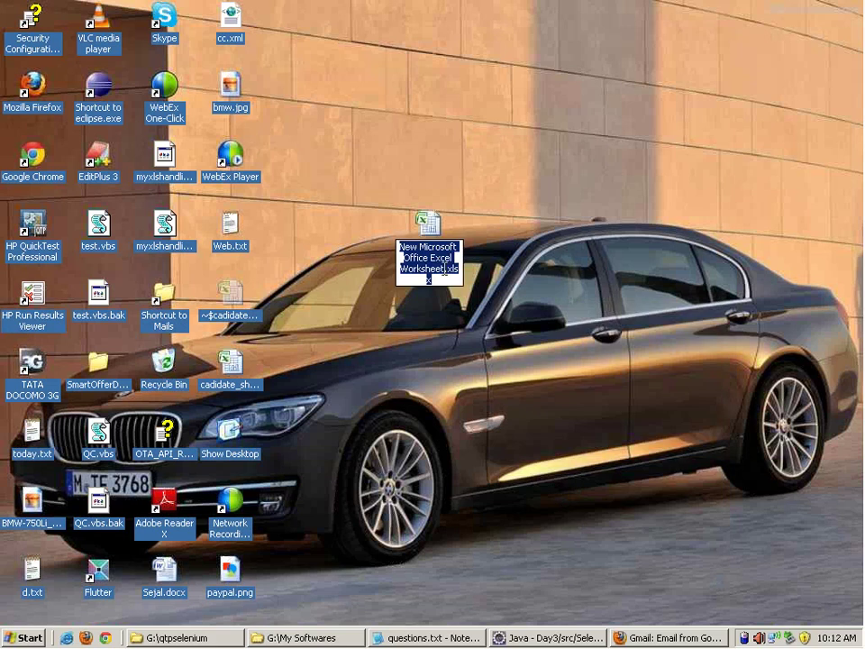
- Rename the new Excel worksheet on the desktop as html.xlsx and open it
{"action": "left_click_drag", "start_coordinate": [443, 269], "coordinate": [367, 239]}
{"action": "type", "text": "h"}
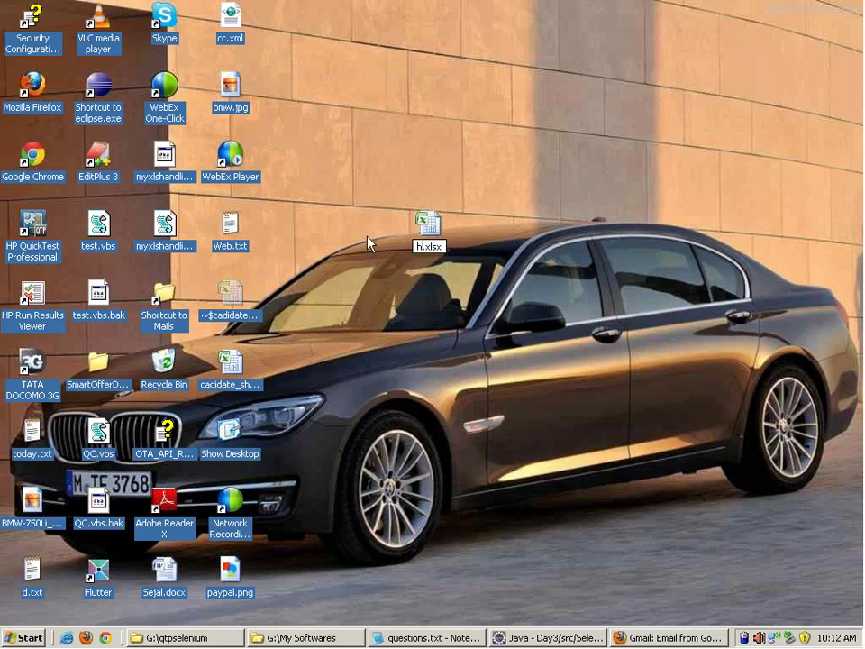
{"action": "type", "text": "tml"}
{"action": "key", "text": "Return"}
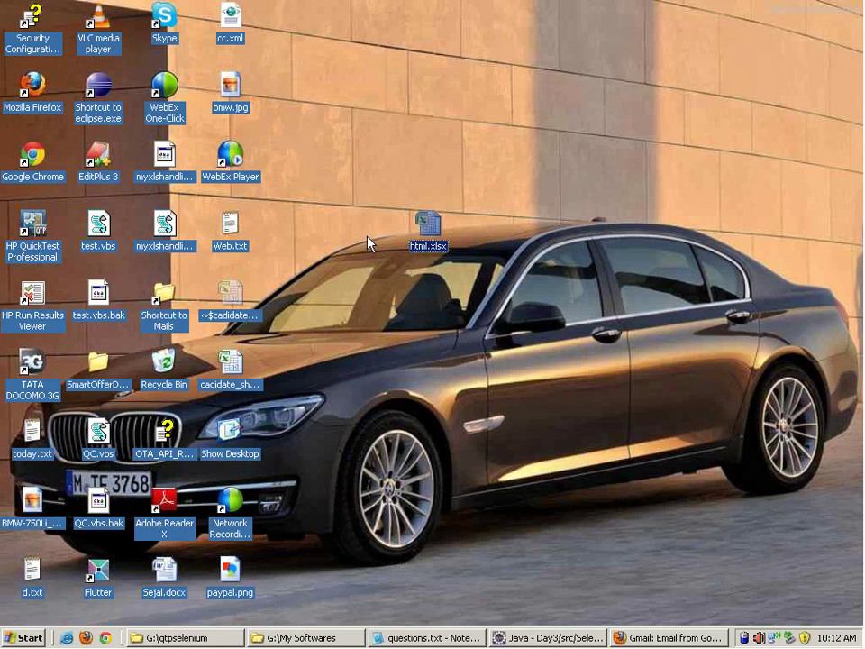
{"action": "key", "text": "Return"}
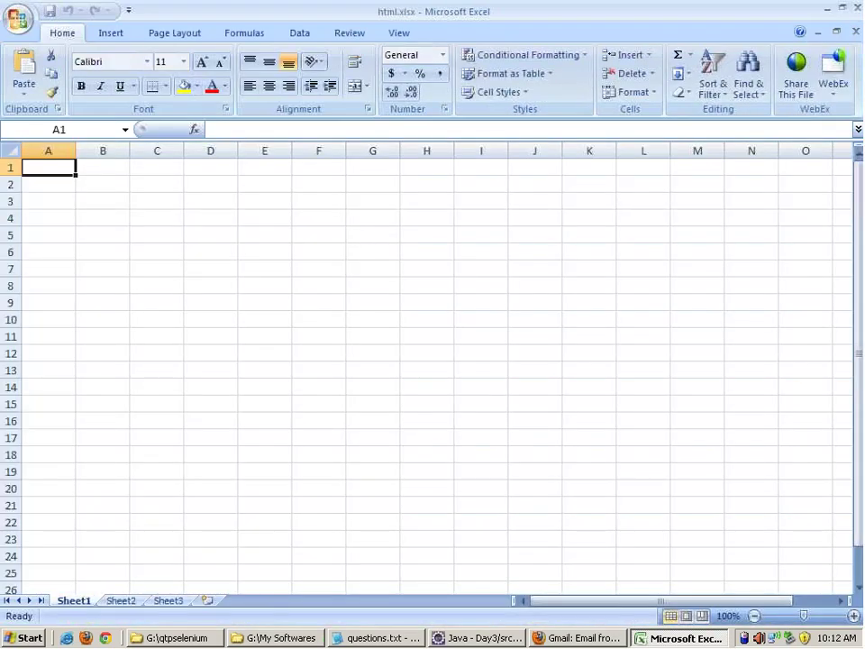
- Enter the heading "Component" in cell A1 and widen column A to fit it
{"action": "type", "text": "Comp"}
{"action": "type", "text": "onent"}
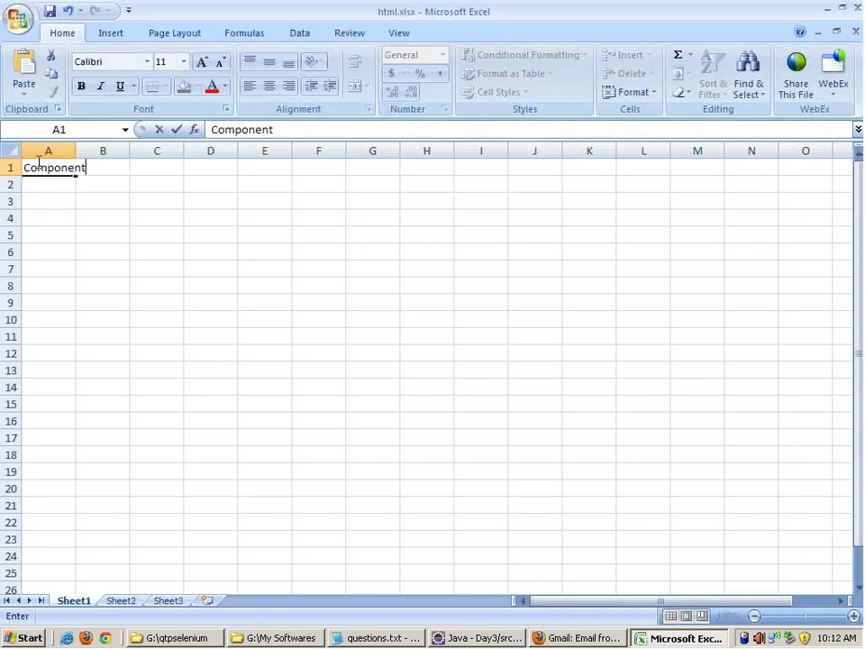
{"action": "left_click", "coordinate": [99, 233]}
{"action": "left_click_drag", "start_coordinate": [78, 154], "coordinate": [114, 159]}
{"action": "left_click", "coordinate": [110, 167]}
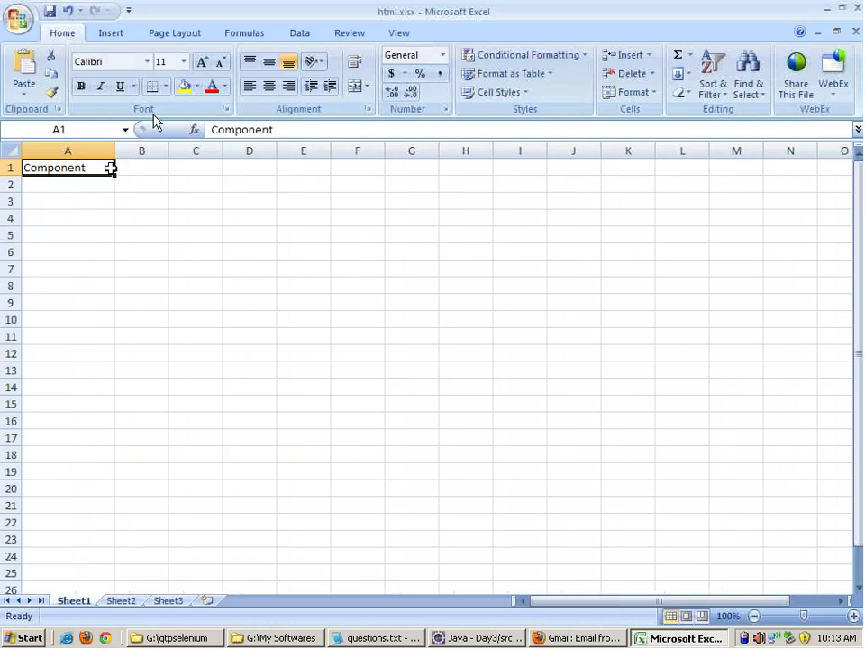
- Shade the Component heading cell grey and apply All Borders to it
{"action": "left_click", "coordinate": [196, 87]}
{"action": "left_click", "coordinate": [183, 165]}
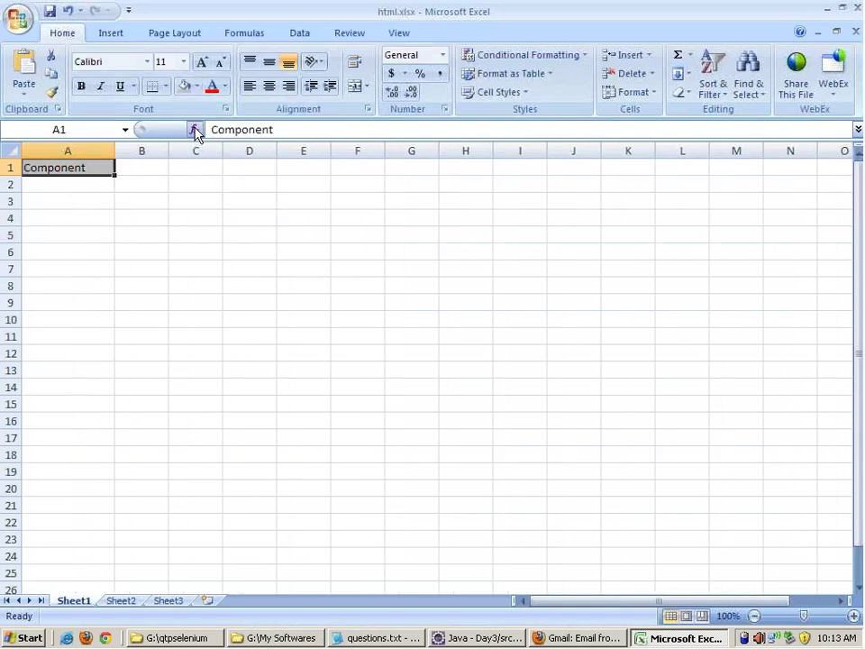
{"action": "left_click", "coordinate": [166, 87]}
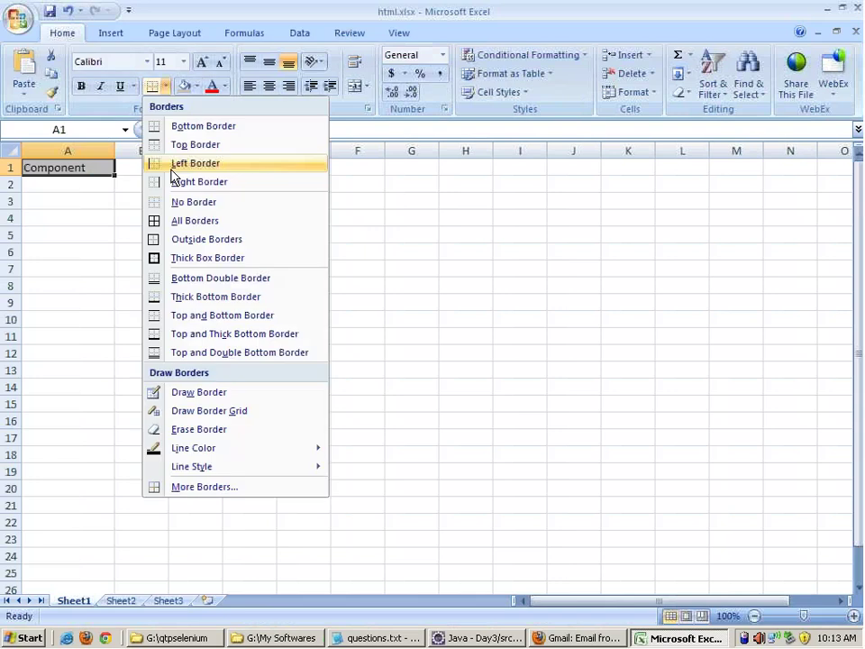
{"action": "left_click", "coordinate": [171, 220]}
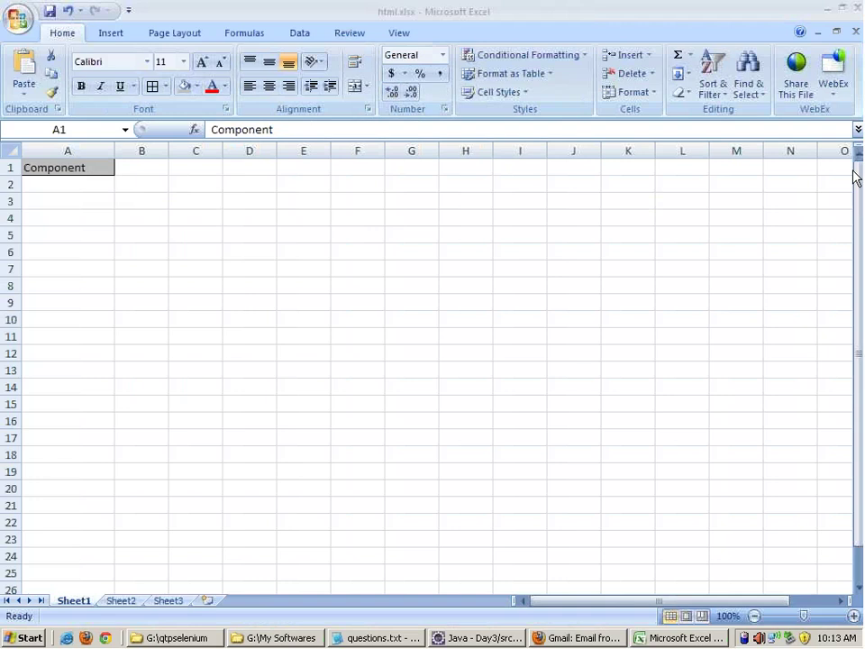
- Set the Component heading's font size to 24 and widen column A so the enlarged text fits
{"action": "left_click", "coordinate": [97, 171]}
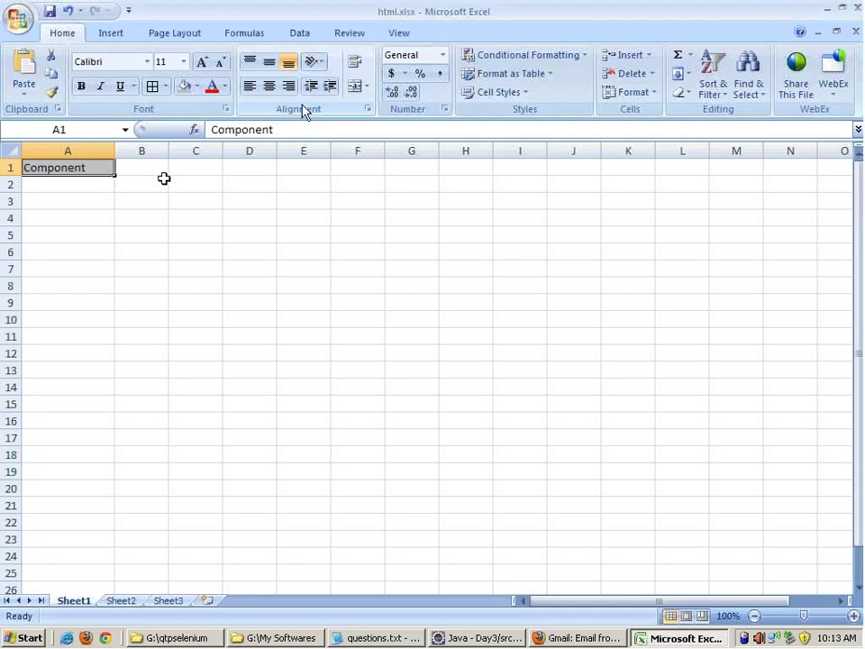
{"action": "left_click", "coordinate": [184, 61]}
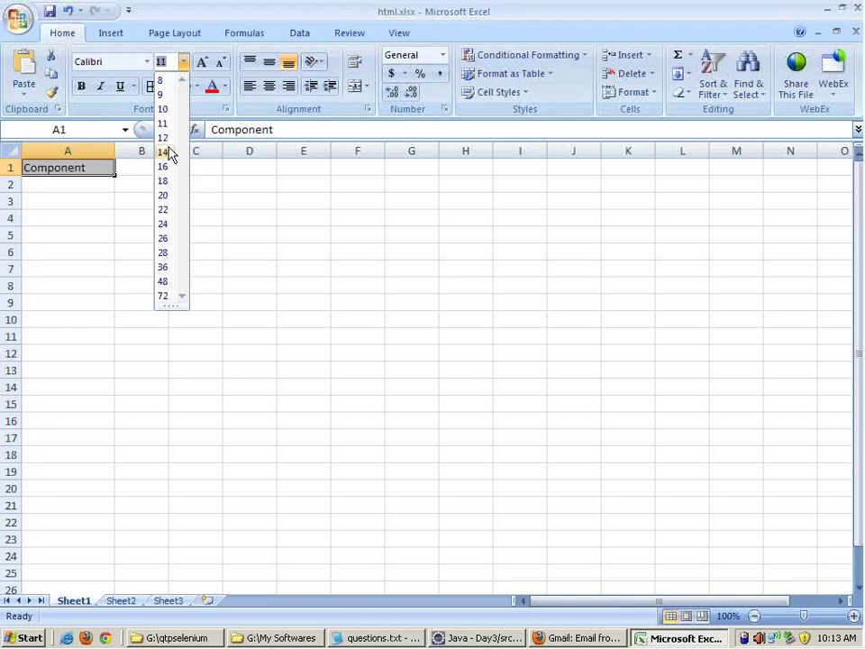
{"action": "left_click", "coordinate": [165, 222]}
{"action": "left_click", "coordinate": [158, 219]}
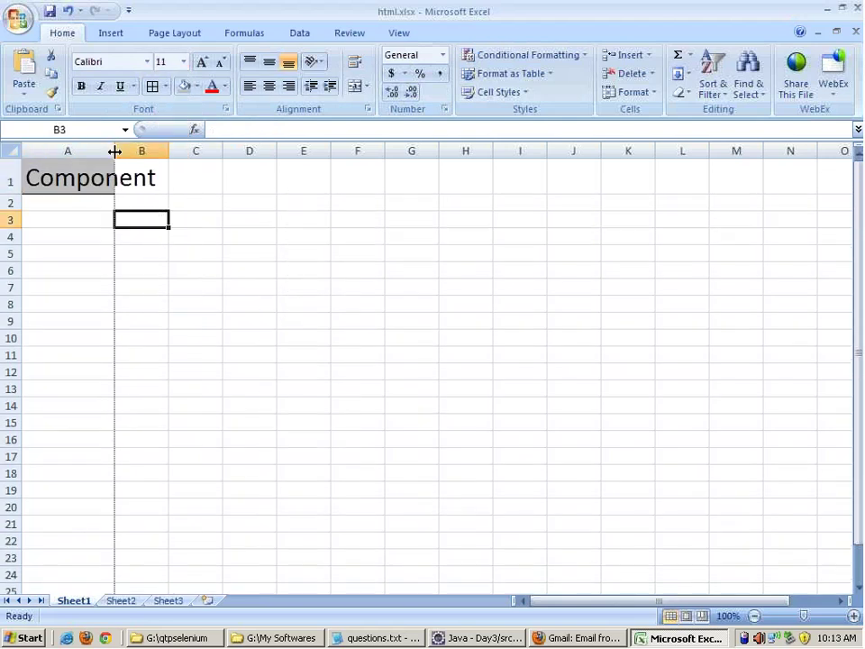
{"action": "left_click_drag", "start_coordinate": [113, 150], "coordinate": [180, 161]}
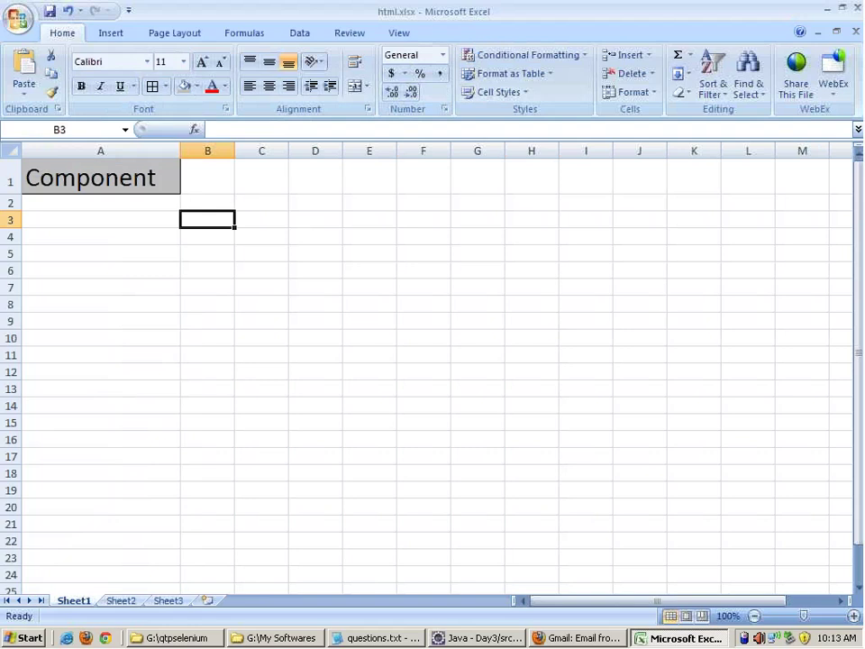
- Switch to Firefox and examine the email-div container and the signIn input tag in the Gmail page's HTML
{"action": "left_click", "coordinate": [573, 642]}
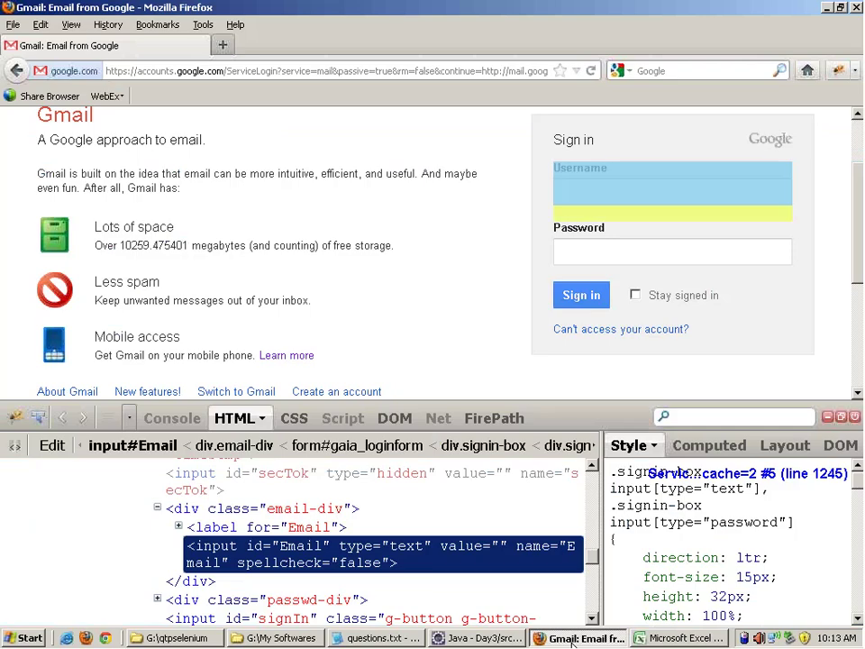
{"action": "left_click_drag", "start_coordinate": [209, 510], "coordinate": [351, 508]}
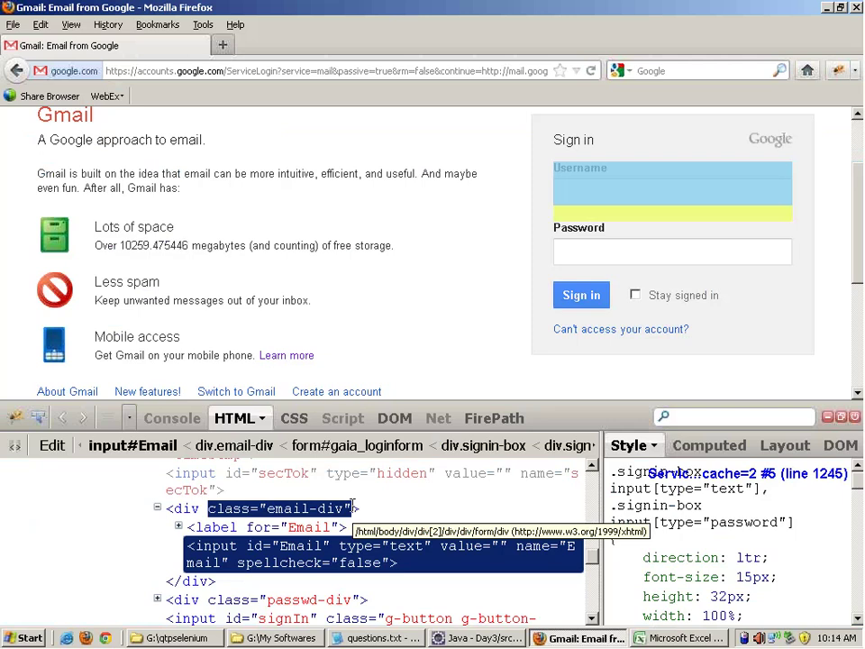
{"action": "left_click", "coordinate": [183, 508]}
{"action": "left_click", "coordinate": [157, 508]}
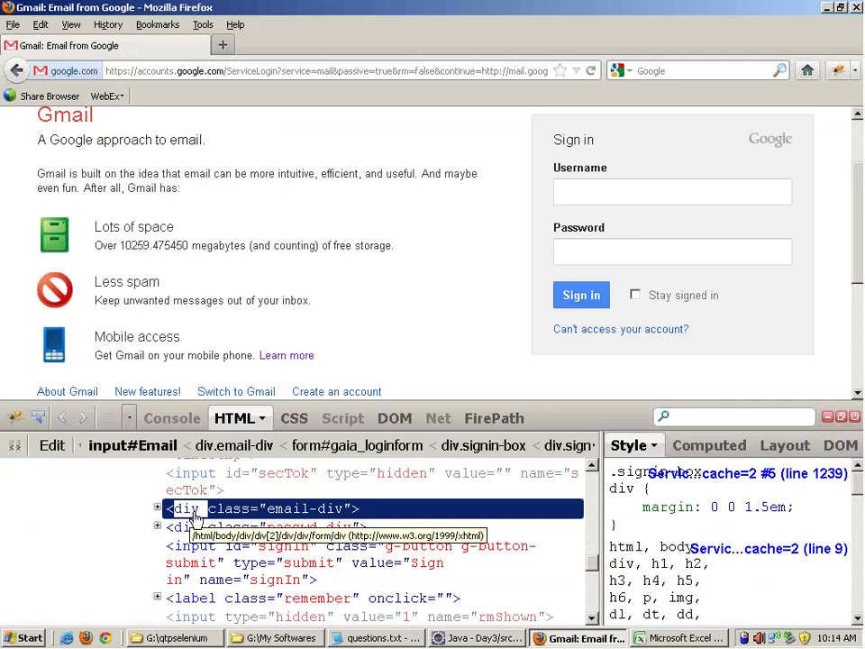
{"action": "left_click", "coordinate": [196, 548]}
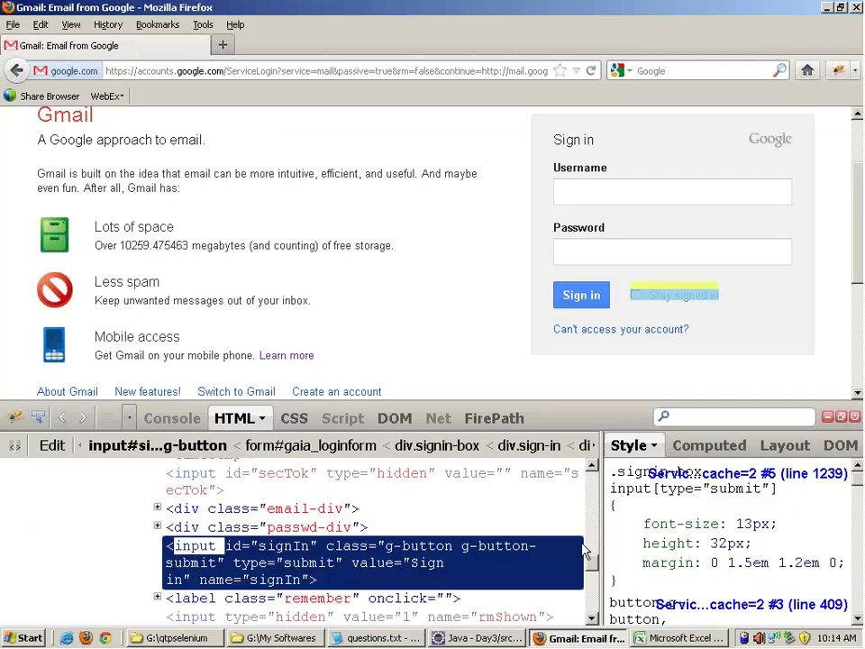
- Return to the html.xlsx worksheet and list Link, Button and Input Box in cells A2 to A4
{"action": "left_click", "coordinate": [680, 638]}
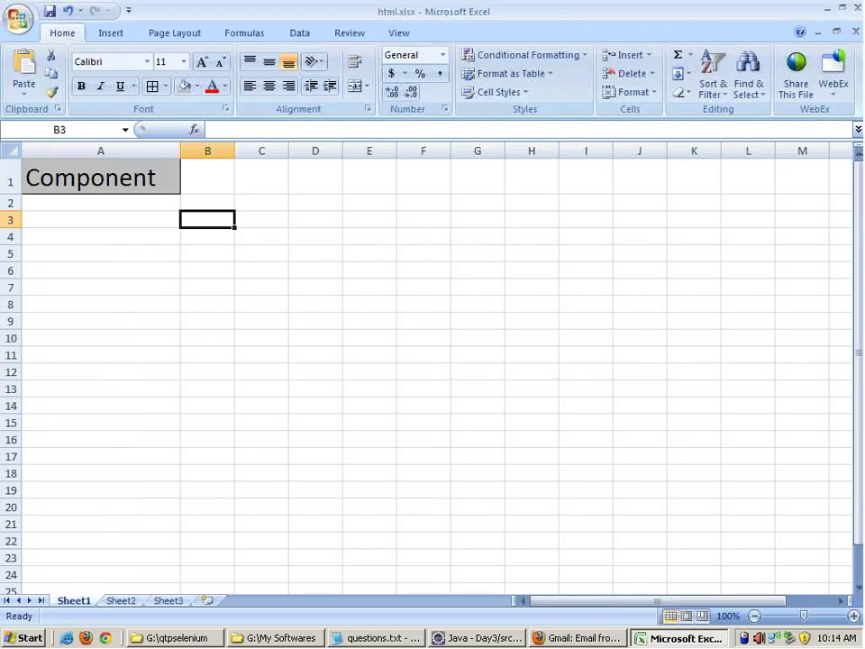
{"action": "left_click", "coordinate": [140, 206]}
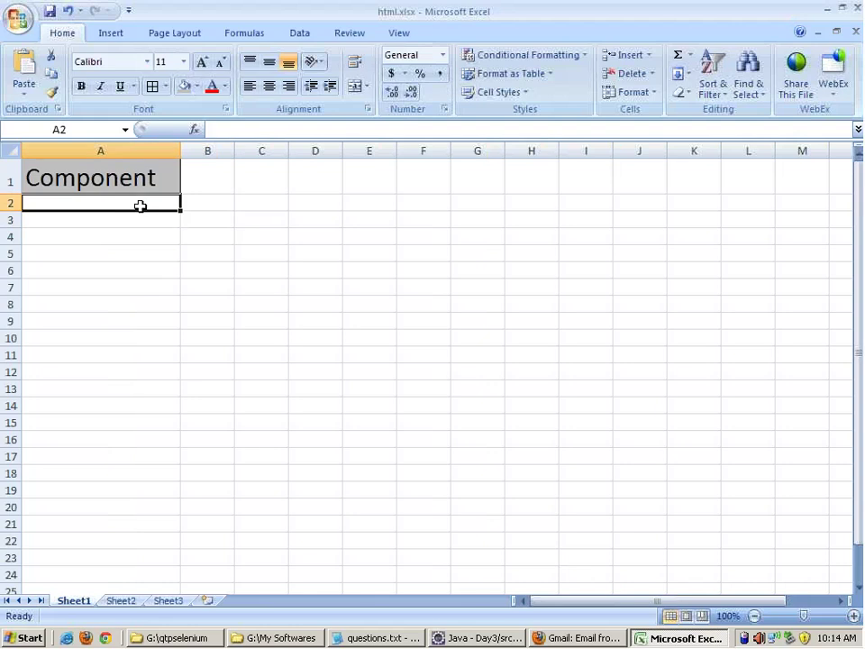
{"action": "type", "text": "Link"}
{"action": "key", "text": "Return"}
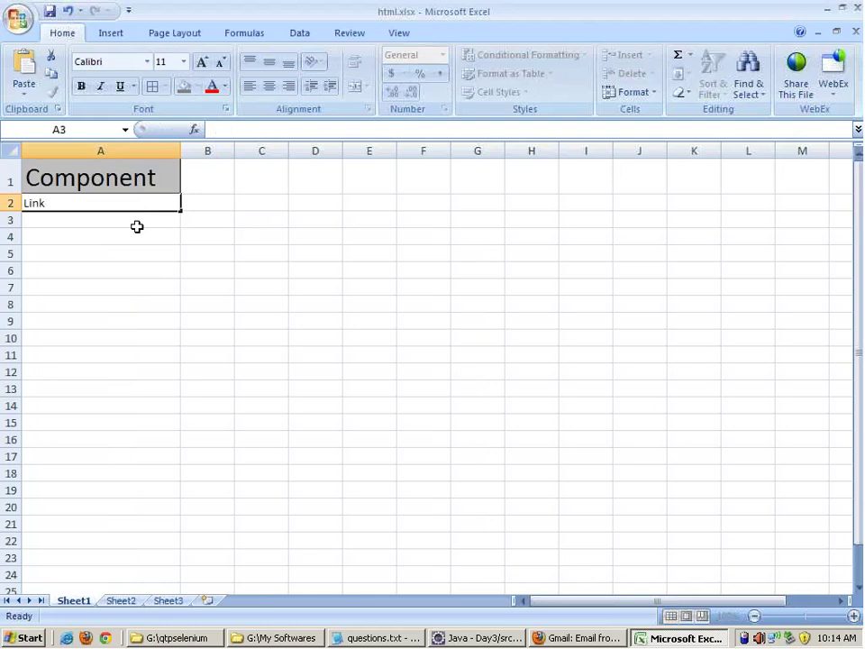
{"action": "type", "text": "Butt"}
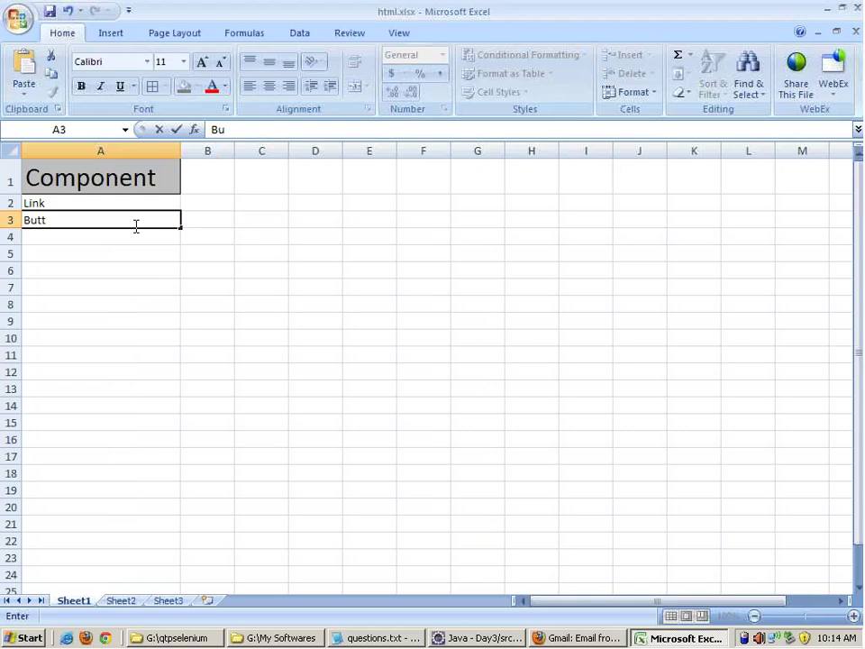
{"action": "type", "text": "on"}
{"action": "key", "text": "Return"}
{"action": "type", "text": "I"}
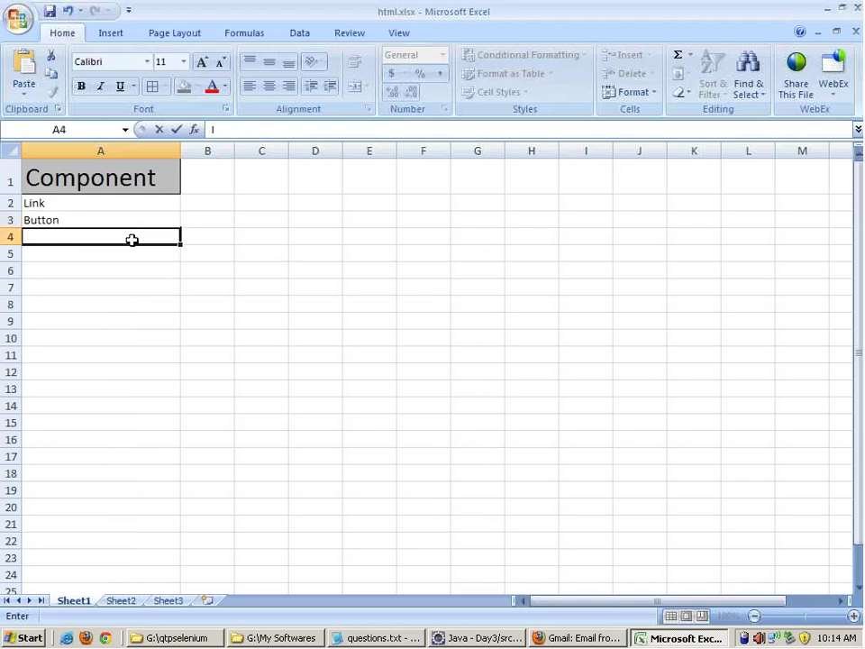
{"action": "type", "text": "nput"}
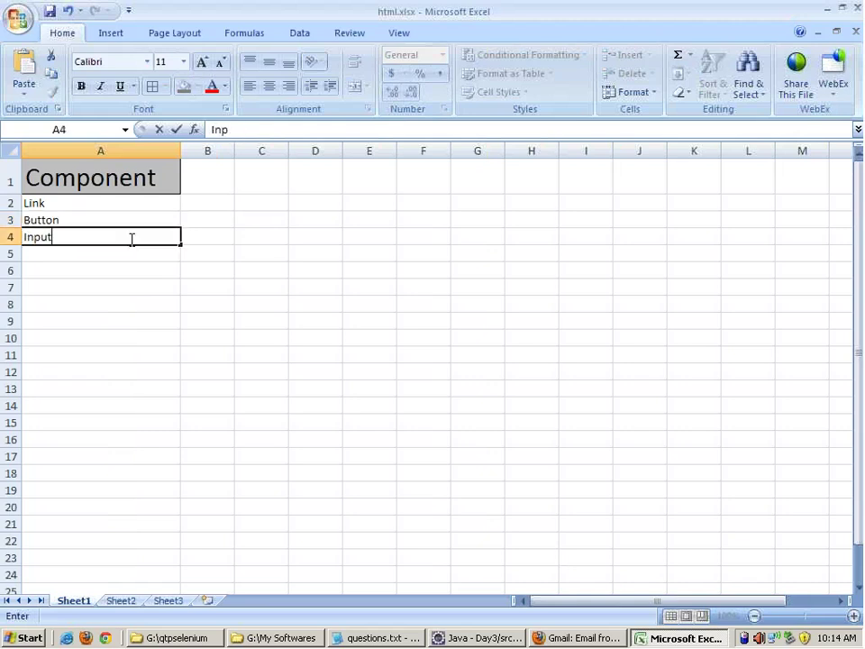
{"action": "type", "text": " Boox"}
{"action": "key", "text": "Escape"}
{"action": "key", "text": "BackSpace"}
{"action": "left_click", "coordinate": [68, 242]}
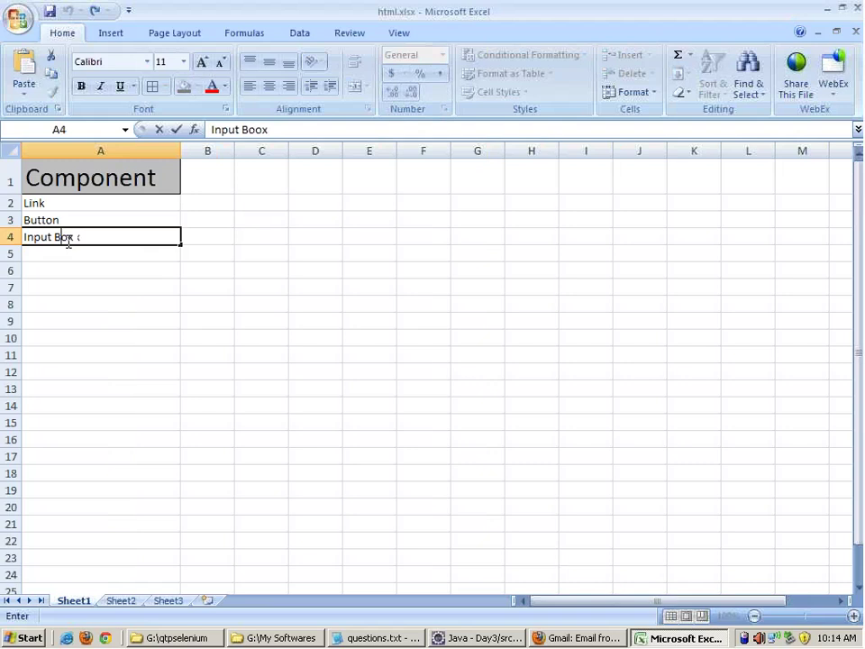
{"action": "key", "text": "BackSpace"}
{"action": "left_click", "coordinate": [77, 216]}
- Set the font size of cells A2 to A18 to 14
{"action": "left_click", "coordinate": [79, 198]}
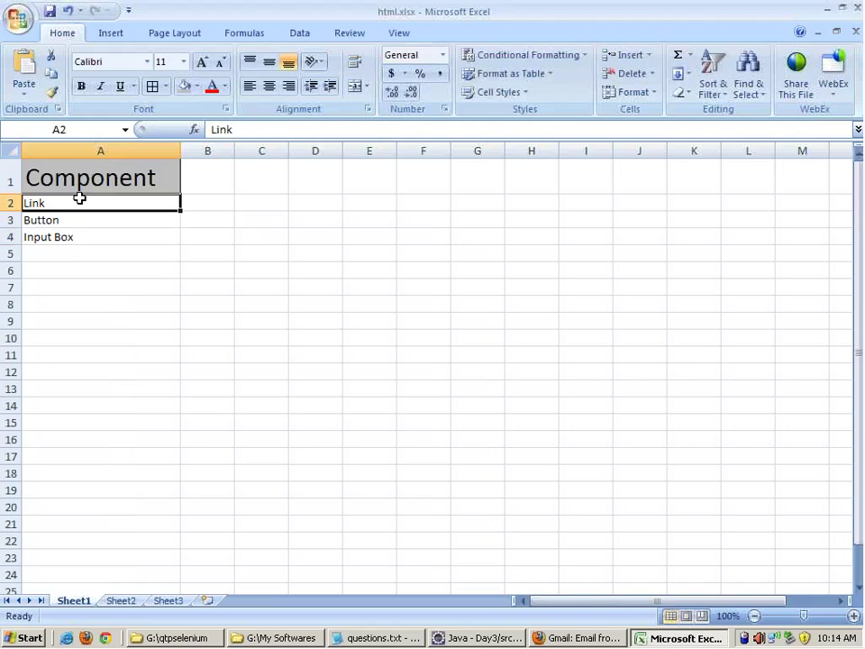
{"action": "key", "text": "shift+Down"}
{"action": "key", "text": "shift+Down"}
{"action": "key", "text": "shift+Down"}
{"action": "key", "text": "shift+Down"}
{"action": "key", "text": "shift+Down"}
{"action": "key", "text": "shift+Down"}
{"action": "key", "text": "shift+Down"}
{"action": "key", "text": "shift+Down"}
{"action": "key", "text": "shift+Down"}
{"action": "key", "text": "shift+Down"}
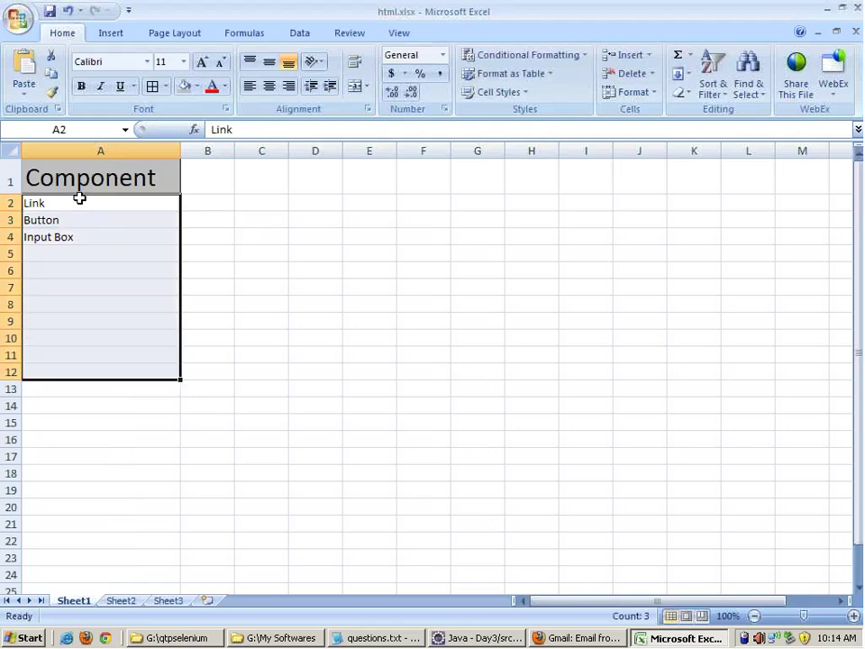
{"action": "key", "text": "shift+Down"}
{"action": "key", "text": "shift+Down"}
{"action": "key", "text": "shift+Down"}
{"action": "key", "text": "shift+Down"}
{"action": "key", "text": "shift+Down"}
{"action": "key", "text": "shift+Down"}
{"action": "left_click", "coordinate": [183, 62]}
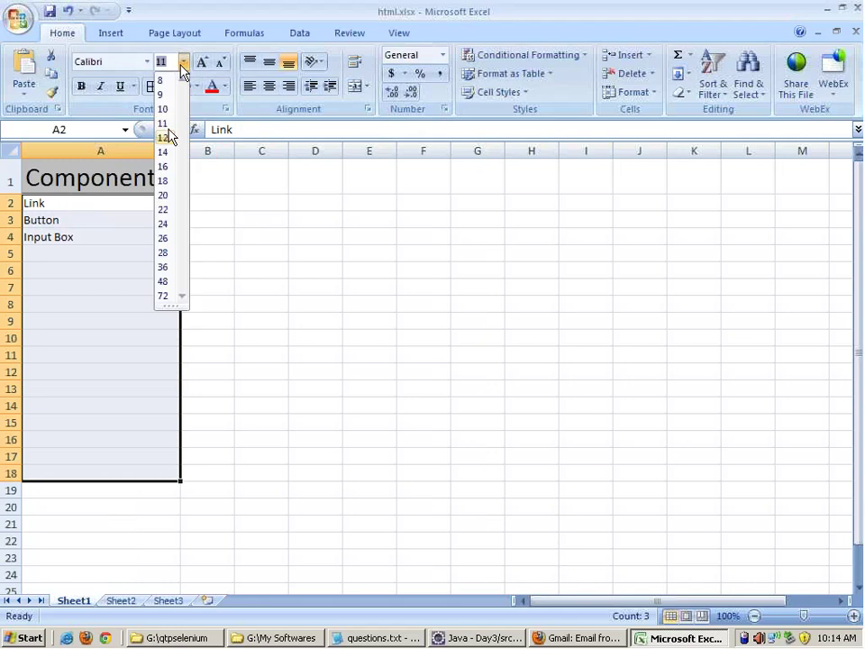
{"action": "left_click", "coordinate": [164, 151]}
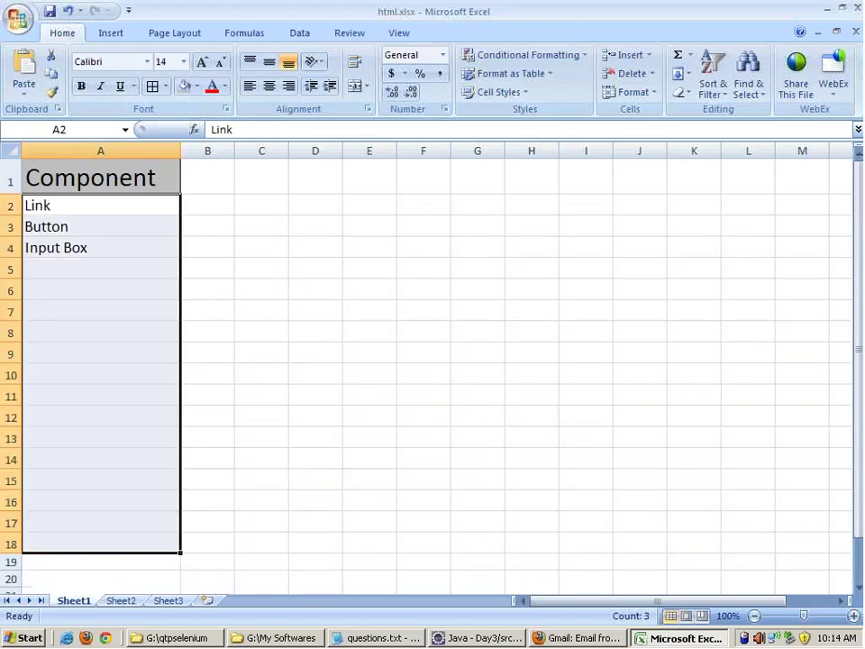
- Add Radio and Checkbox to the component list in cells A5 and A6
{"action": "left_click", "coordinate": [107, 270]}
{"action": "type", "text": "R"}
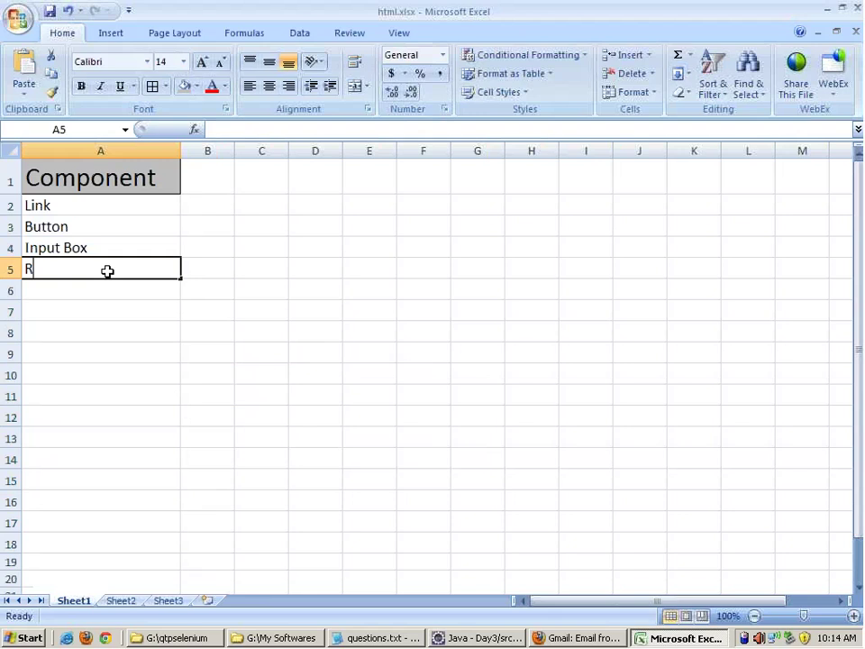
{"action": "type", "text": "adio"}
{"action": "left_click", "coordinate": [103, 291]}
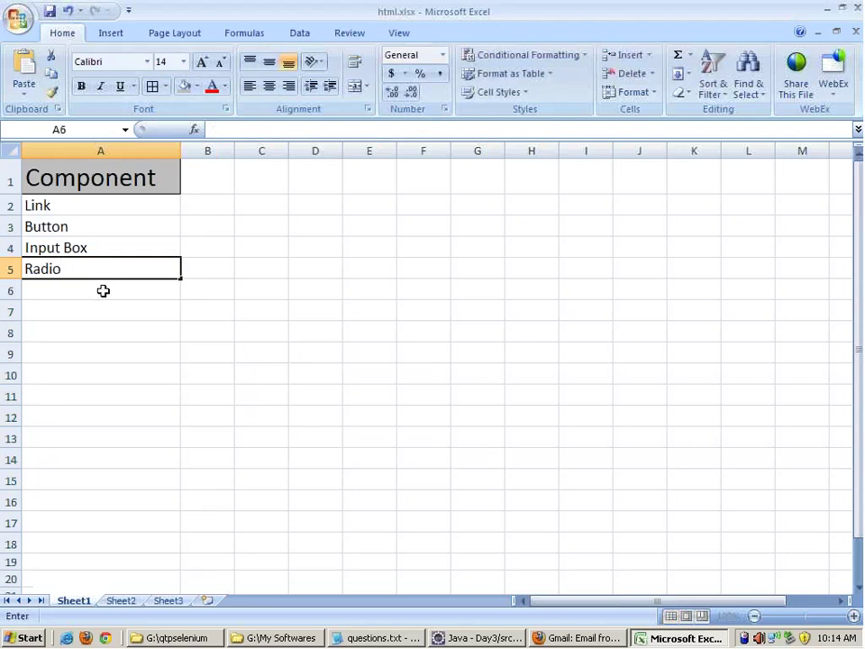
{"action": "type", "text": "Chec"}
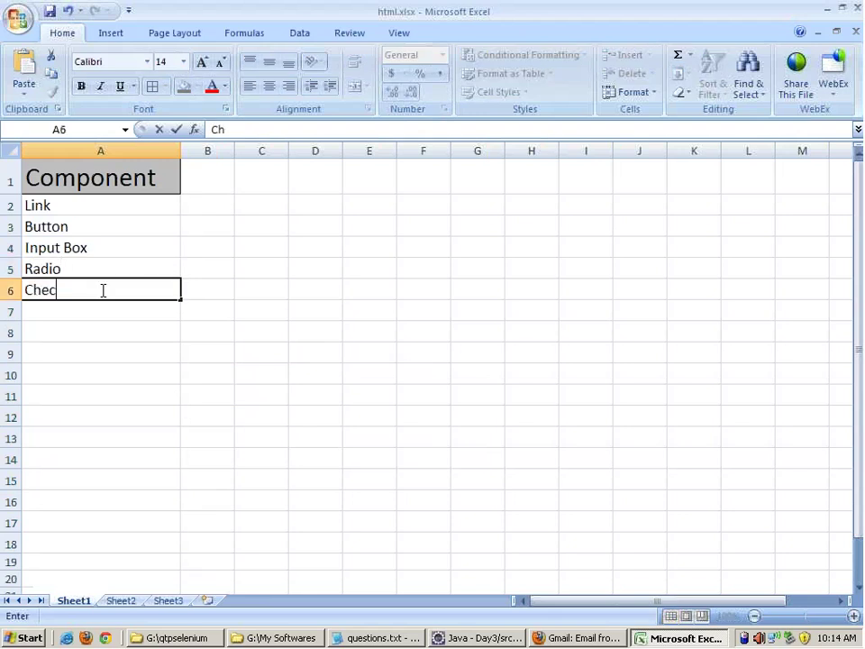
{"action": "type", "text": "kbox"}
{"action": "key", "text": "Return"}
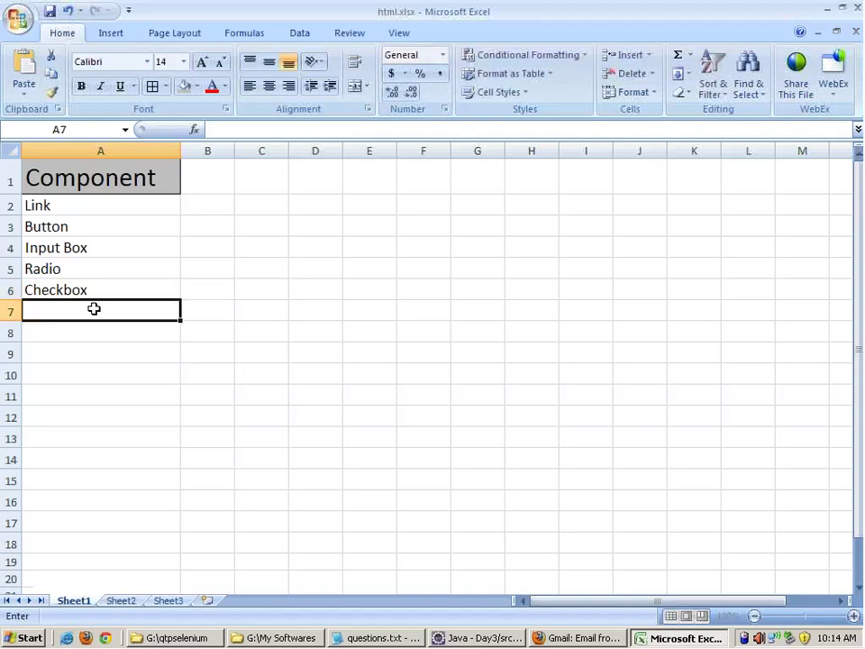
- Add DropList and Images to the component list in cells A7 and A8
{"action": "type", "text": "DropList"}
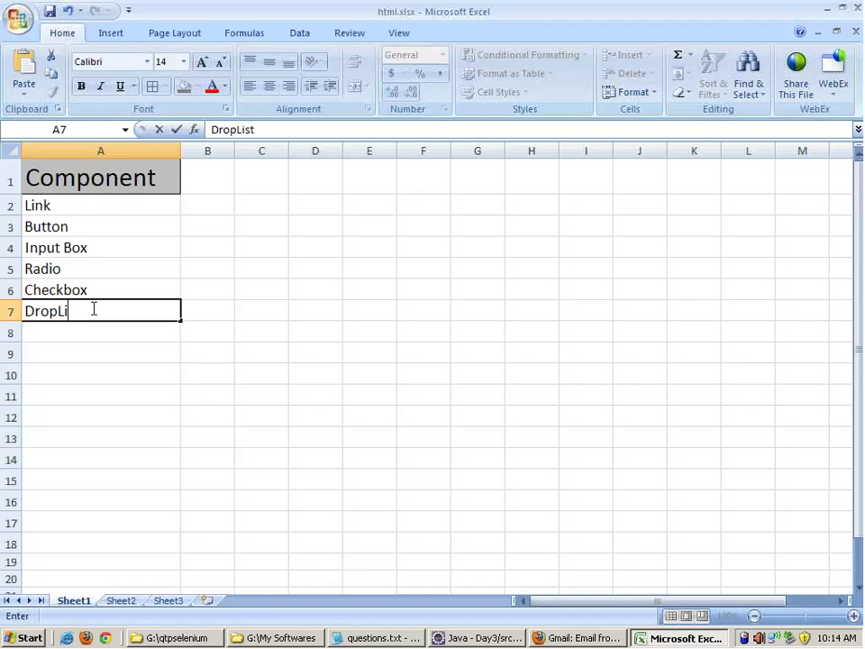
{"action": "key", "text": "Return"}
{"action": "left_click", "coordinate": [94, 334]}
{"action": "type", "text": "Images"}
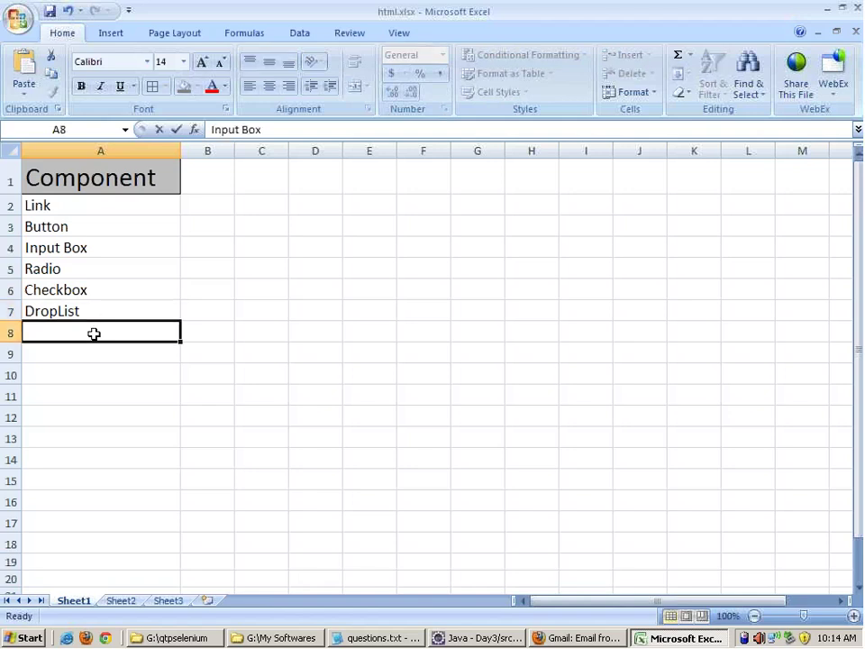
{"action": "left_click", "coordinate": [90, 351]}
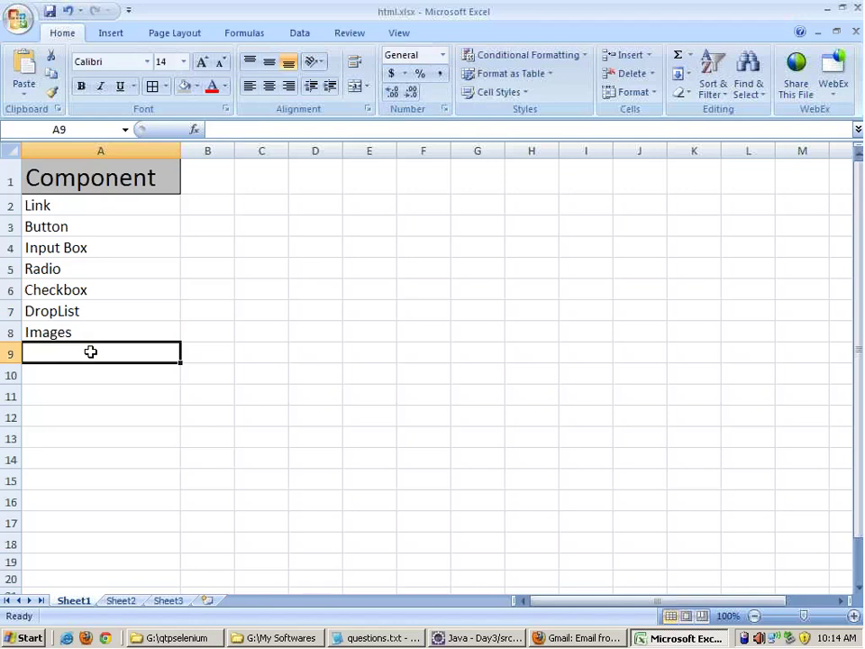
{"action": "left_click", "coordinate": [85, 373]}
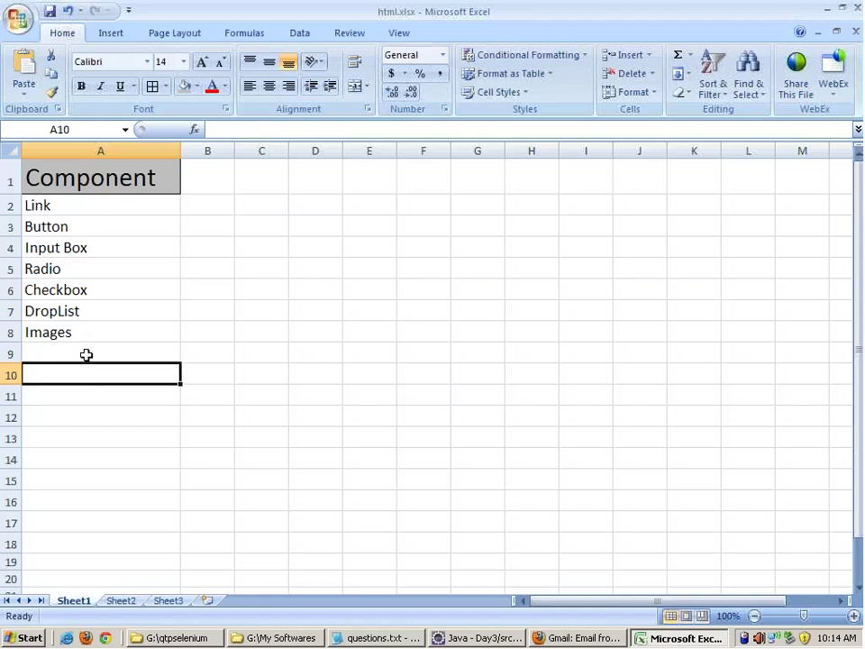
- Add Webtable in cell A10 and Frames in cell A11 to the component list, and save the workbook
{"action": "type", "text": "W"}
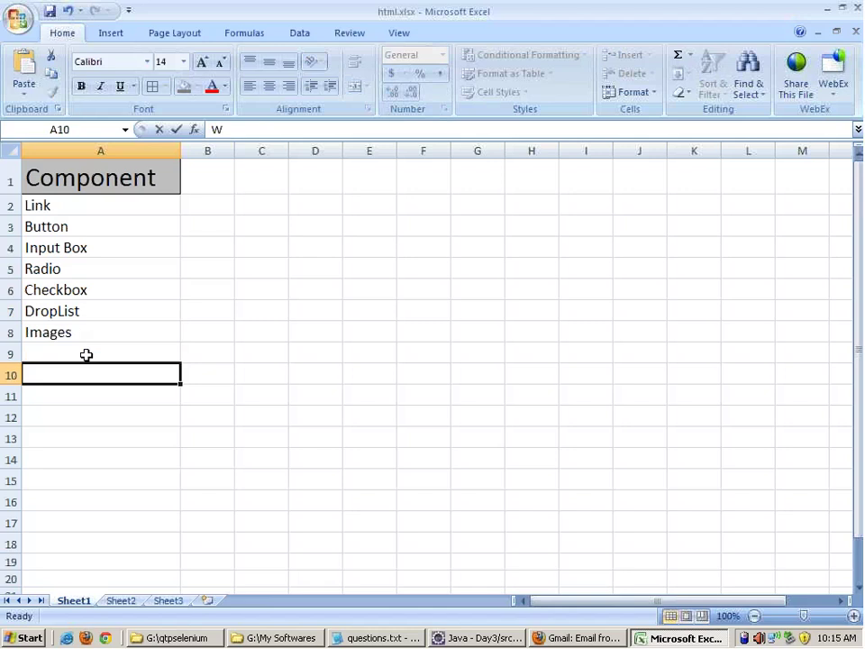
{"action": "type", "text": "ebta"}
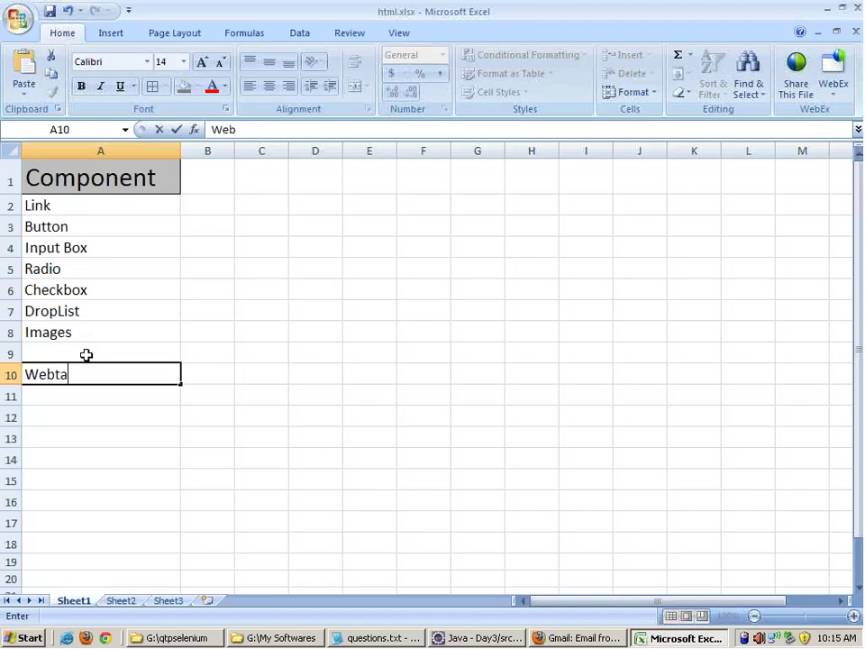
{"action": "type", "text": "b;e"}
{"action": "key", "text": "BackSpace"}
{"action": "key", "text": "BackSpace"}
{"action": "type", "text": "le"}
{"action": "left_click", "coordinate": [81, 393]}
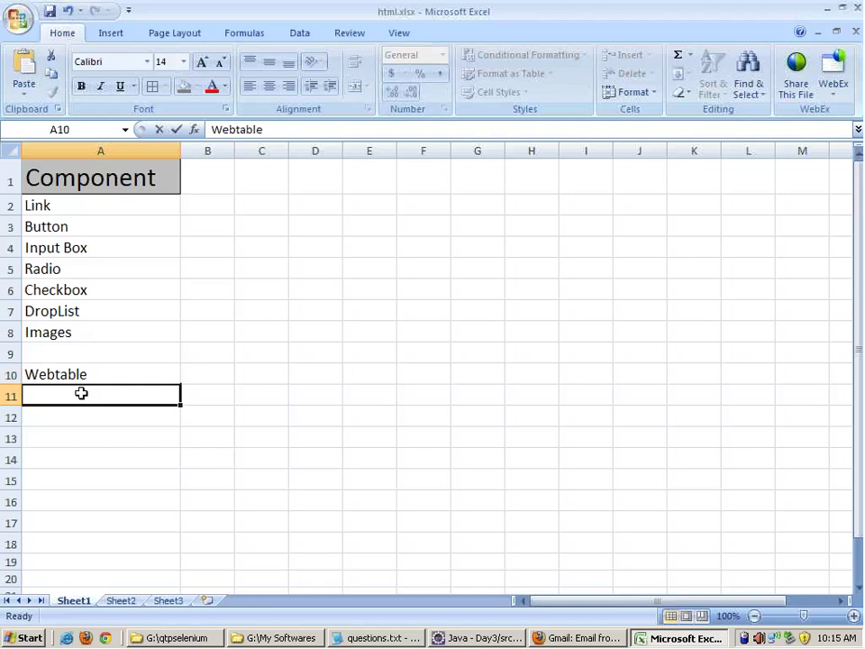
{"action": "type", "text": "Frames"}
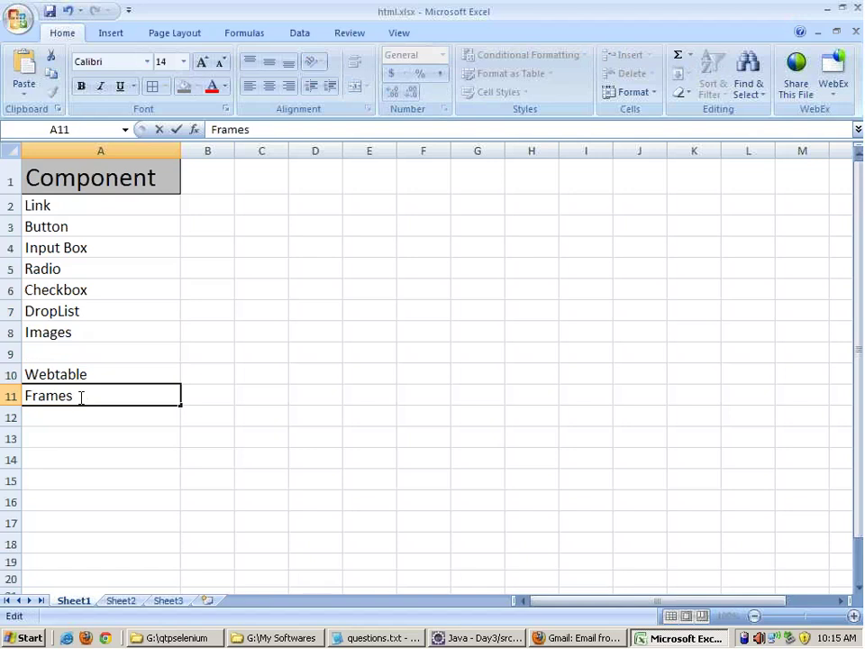
{"action": "double_click", "coordinate": [81, 397]}
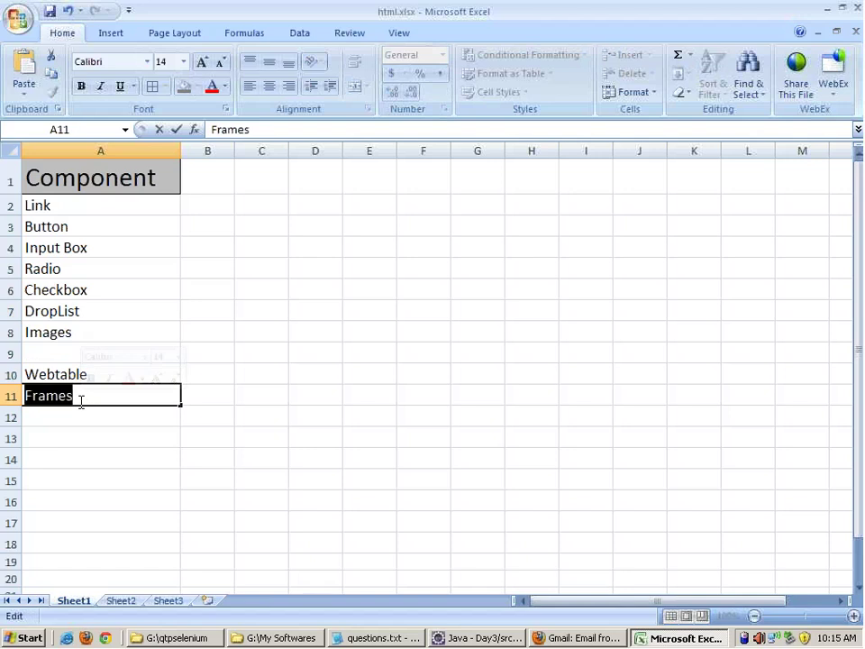
{"action": "left_click", "coordinate": [129, 270]}
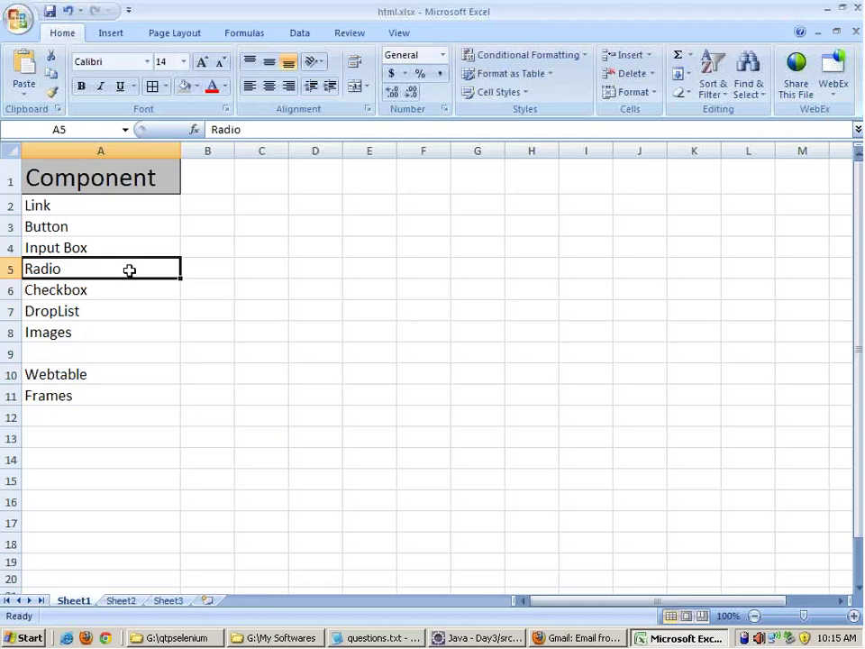
{"action": "key", "text": "ctrl+s"}
{"action": "left_click", "coordinate": [128, 220]}
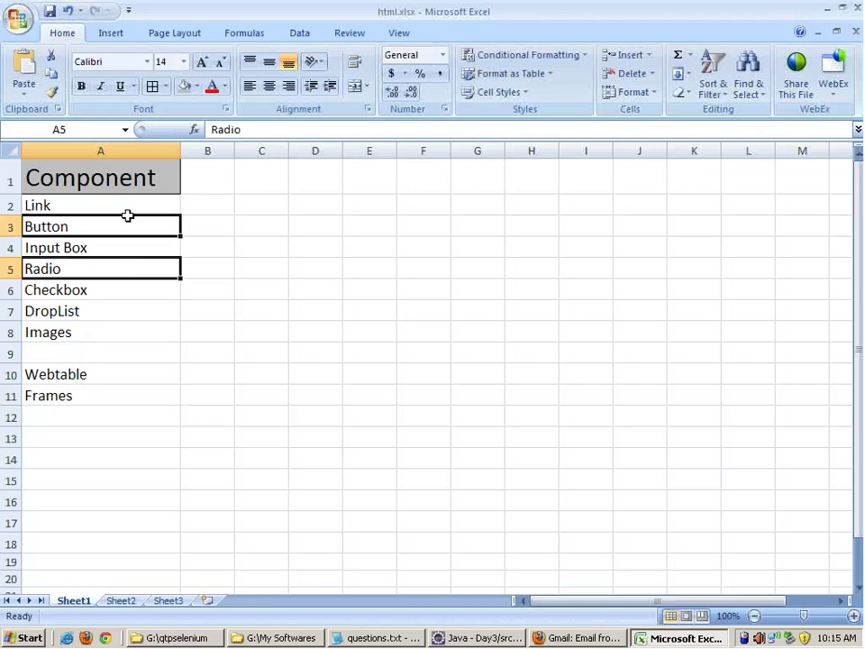
{"action": "left_click", "coordinate": [91, 373]}
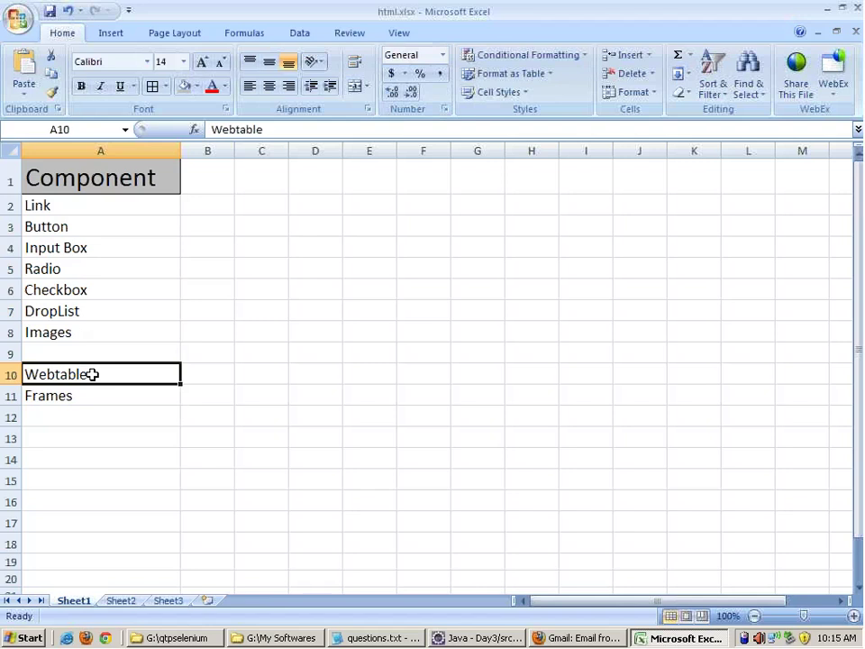
{"action": "key", "text": "shift+Up"}
{"action": "key", "text": "shift+Down"}
{"action": "key", "text": "shift+Down"}
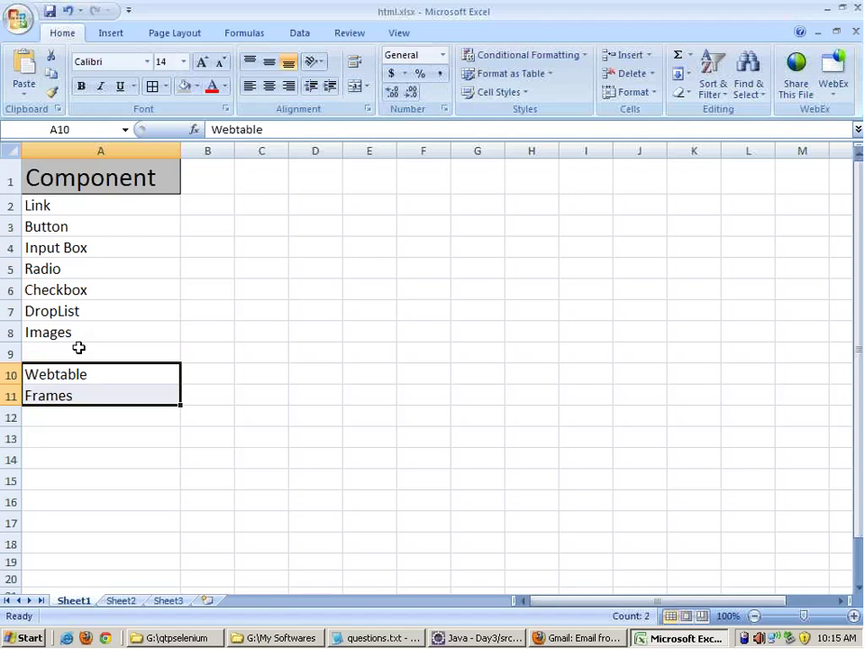
{"action": "left_click", "coordinate": [96, 206]}
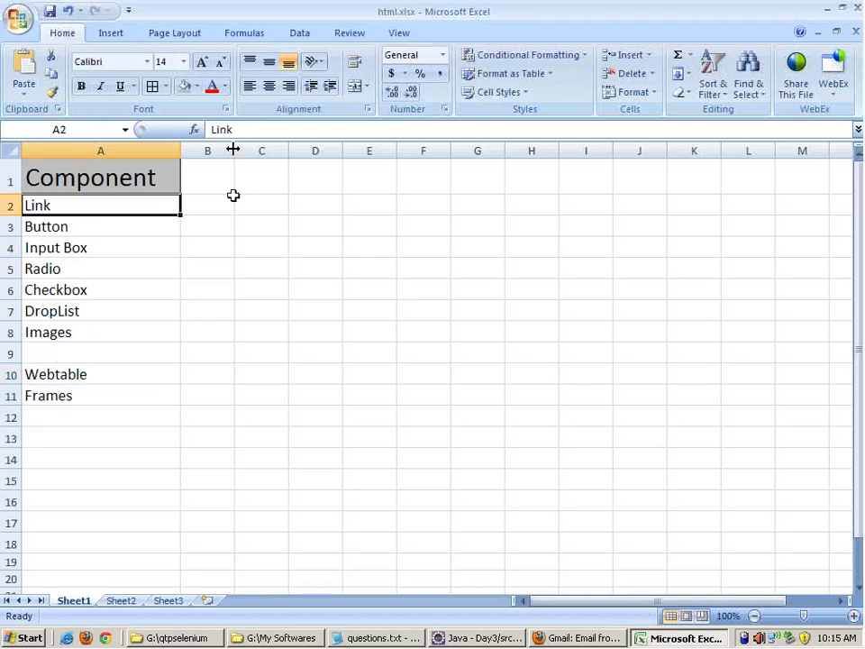
- Widen column B and enter the header Tag Name in cell B1
{"action": "left_click_drag", "start_coordinate": [234, 151], "coordinate": [309, 166]}
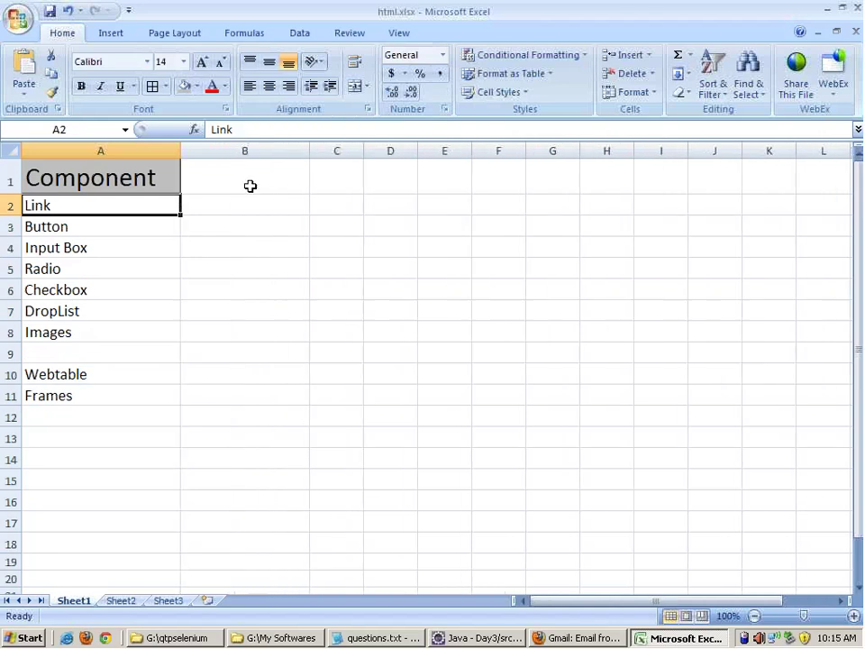
{"action": "left_click", "coordinate": [250, 186]}
{"action": "type", "text": "Tag Nab"}
{"action": "key", "text": "BackSpace"}
{"action": "type", "text": "m"}
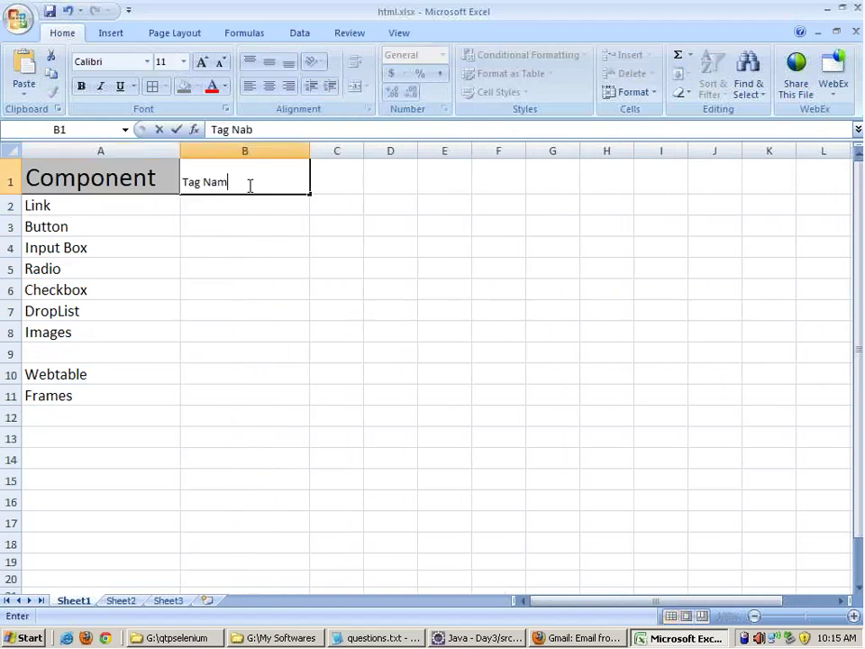
{"action": "type", "text": "e"}
{"action": "left_click", "coordinate": [238, 199]}
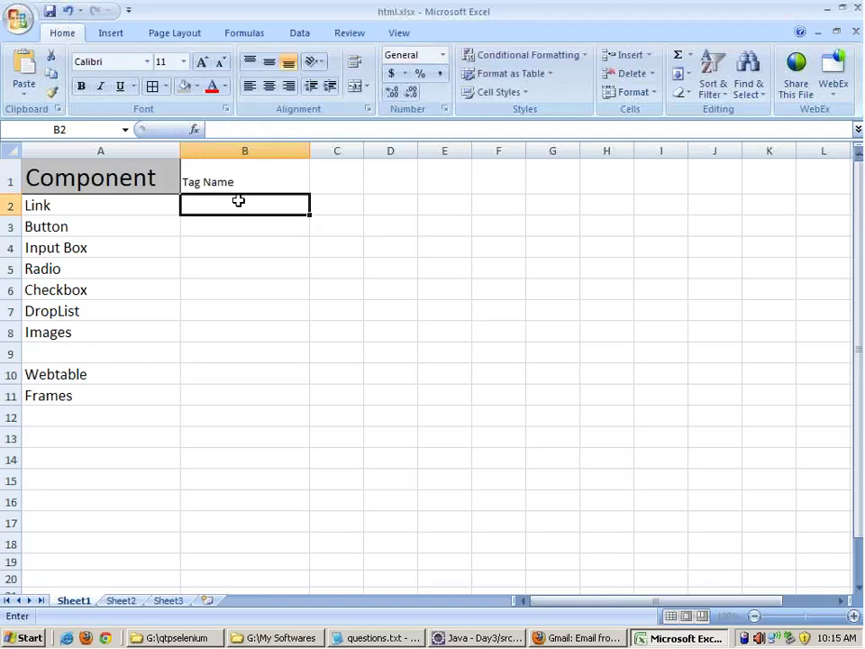
- Copy the formatting of the Component header in cell A1 to the Tag Name header in B1
{"action": "left_click", "coordinate": [166, 181]}
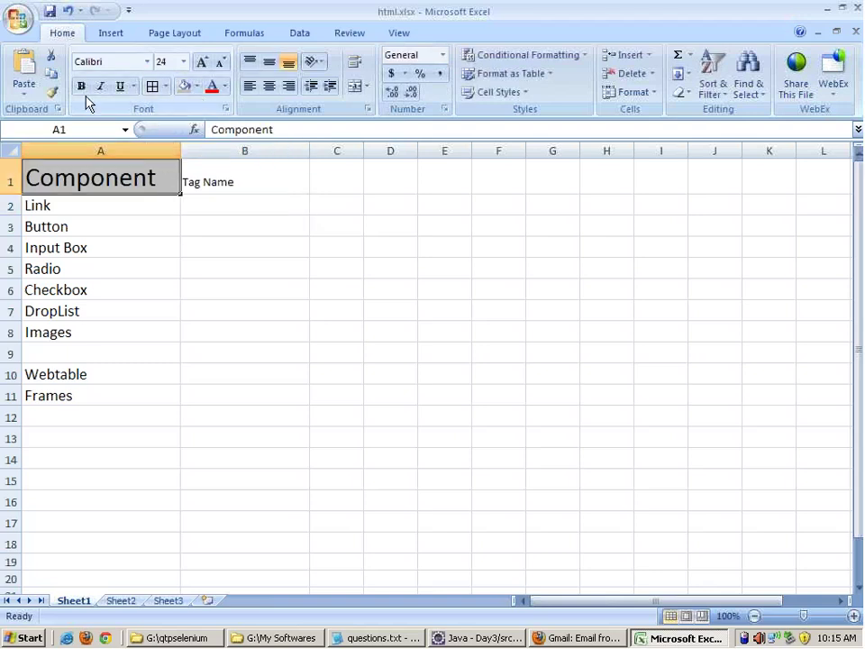
{"action": "left_click", "coordinate": [55, 92]}
{"action": "left_click", "coordinate": [256, 182]}
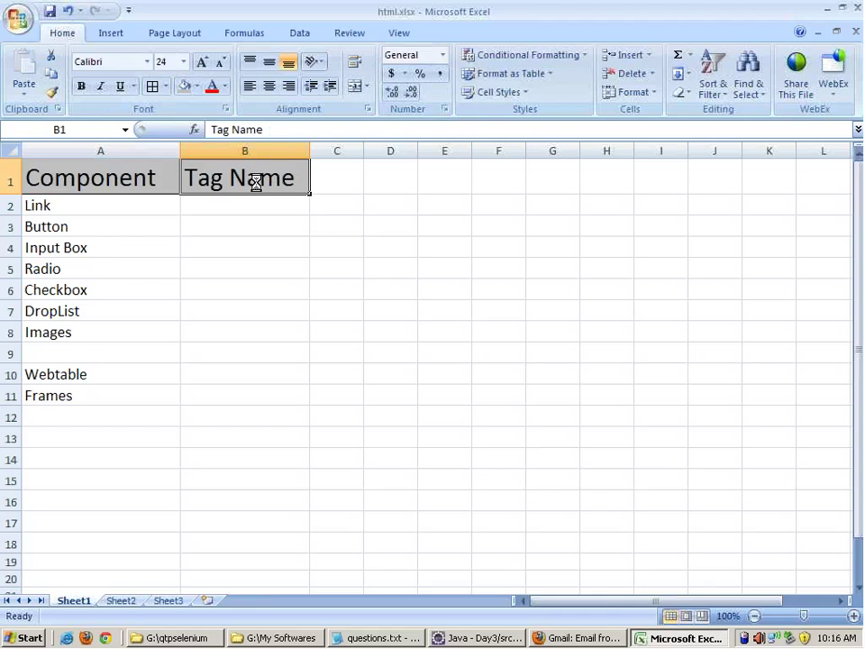
- Enter a as the tag name for Link in cell B2
{"action": "left_click", "coordinate": [240, 204]}
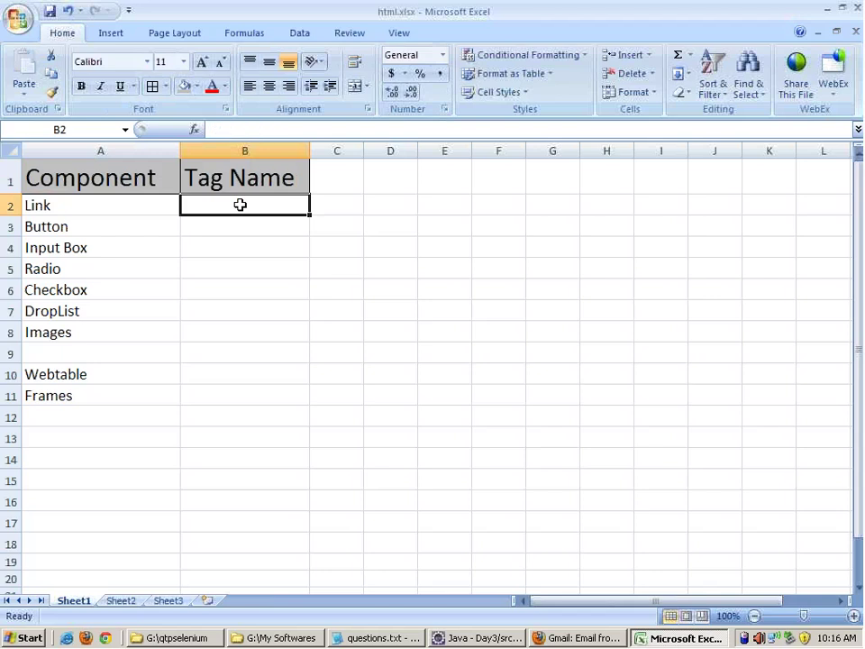
{"action": "type", "text": "a"}
{"action": "key", "text": "Return"}
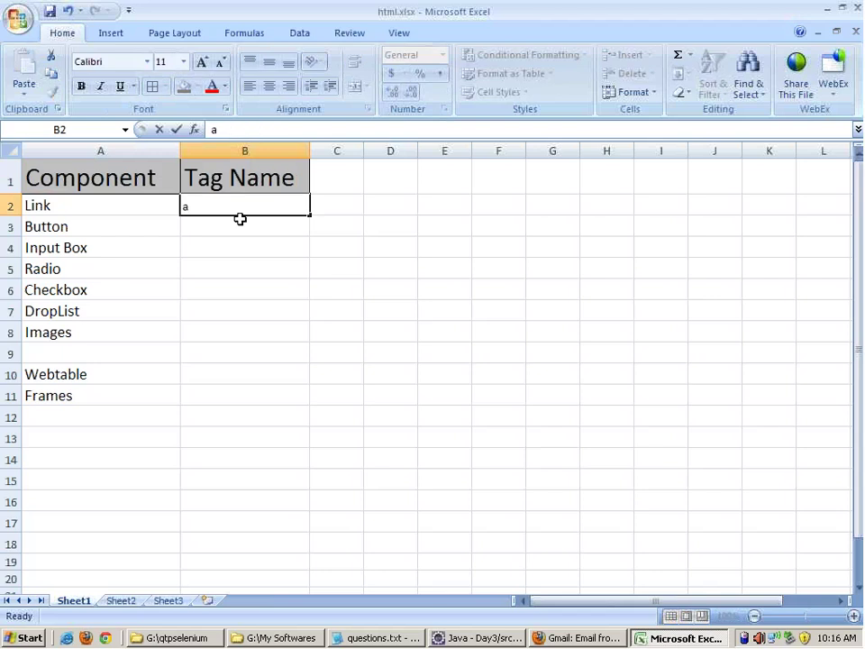
- Switch to Firefox and inspect the About Gmail link with Firebug to view its HTML tag
{"action": "left_click", "coordinate": [584, 639]}
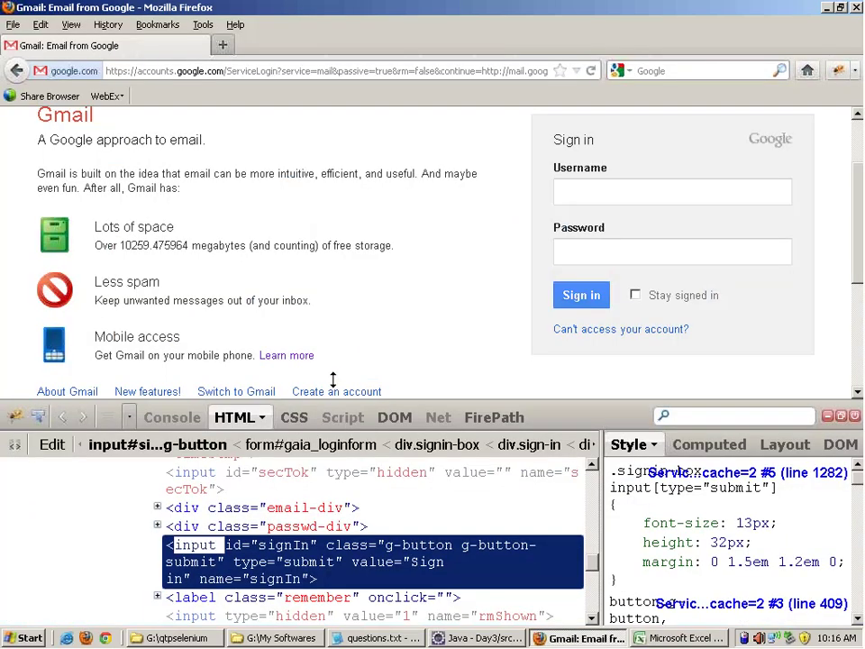
{"action": "left_click_drag", "start_coordinate": [333, 380], "coordinate": [221, 113]}
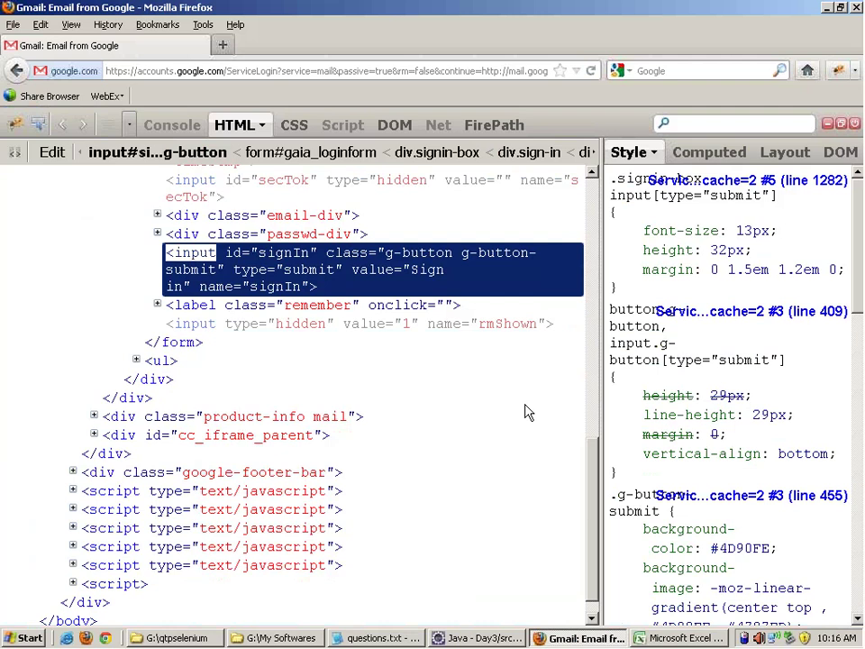
{"action": "scroll", "coordinate": [592, 468], "scroll_direction": "up", "scroll_amount": 1}
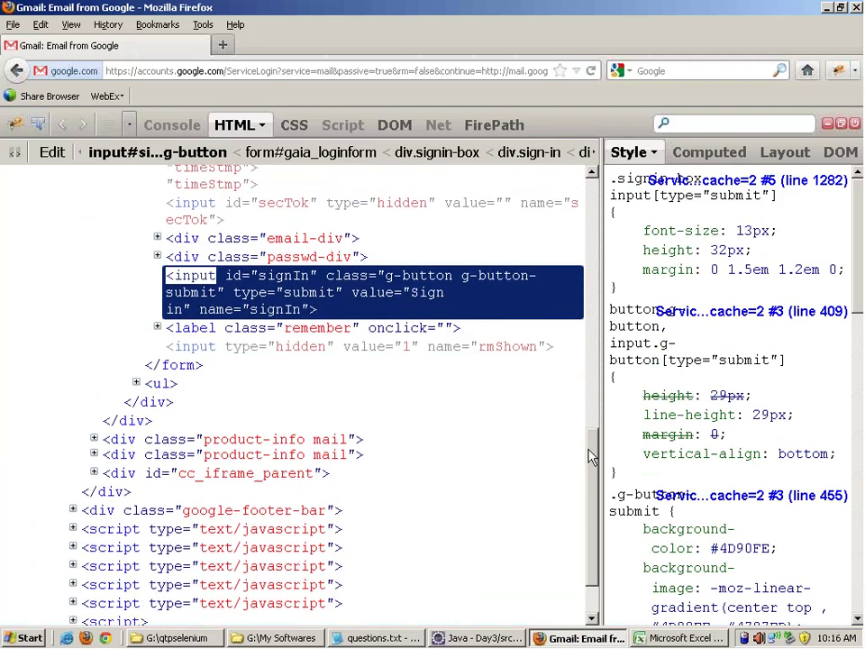
{"action": "scroll", "coordinate": [577, 423], "scroll_direction": "up", "scroll_amount": 4}
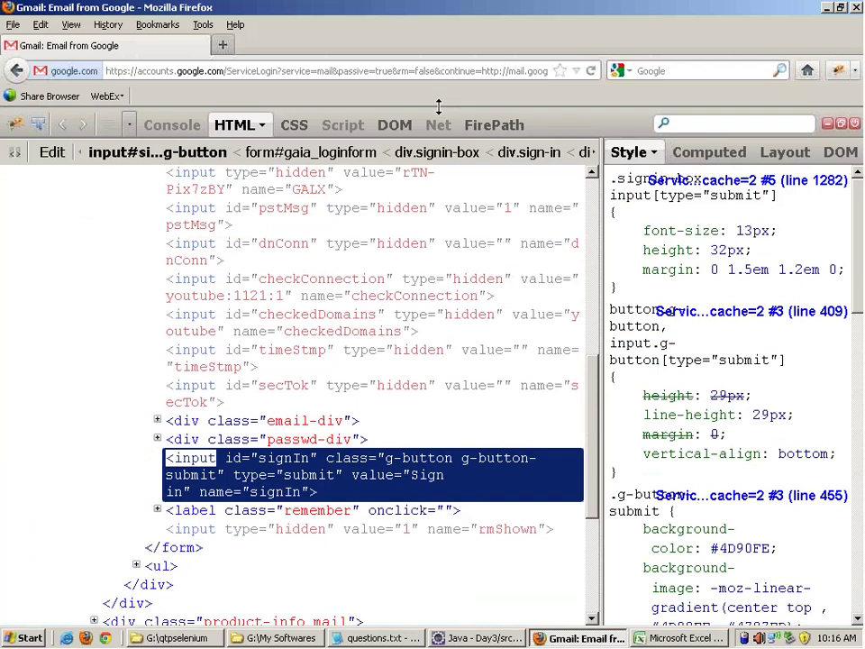
{"action": "left_click_drag", "start_coordinate": [439, 107], "coordinate": [406, 509]}
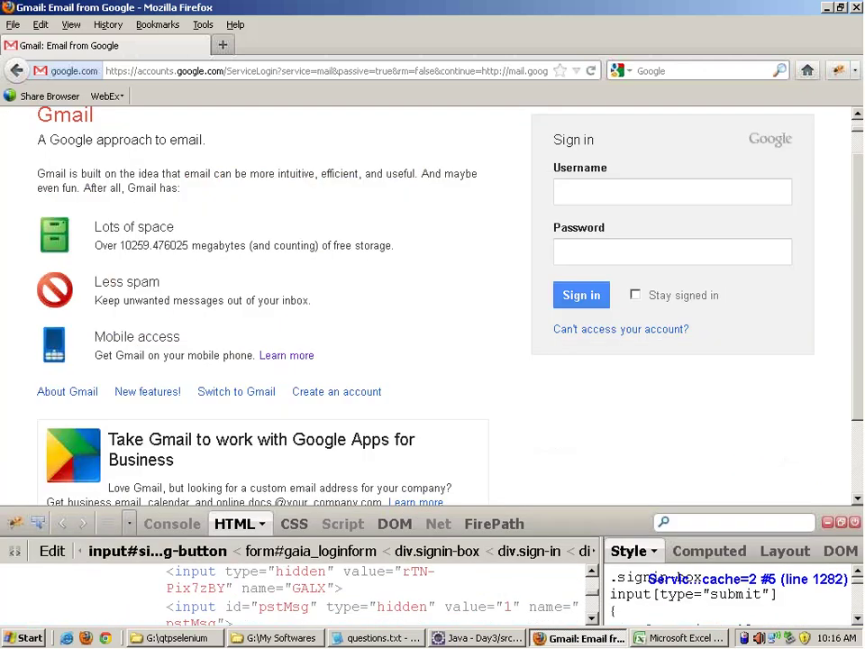
{"action": "left_click", "coordinate": [37, 530]}
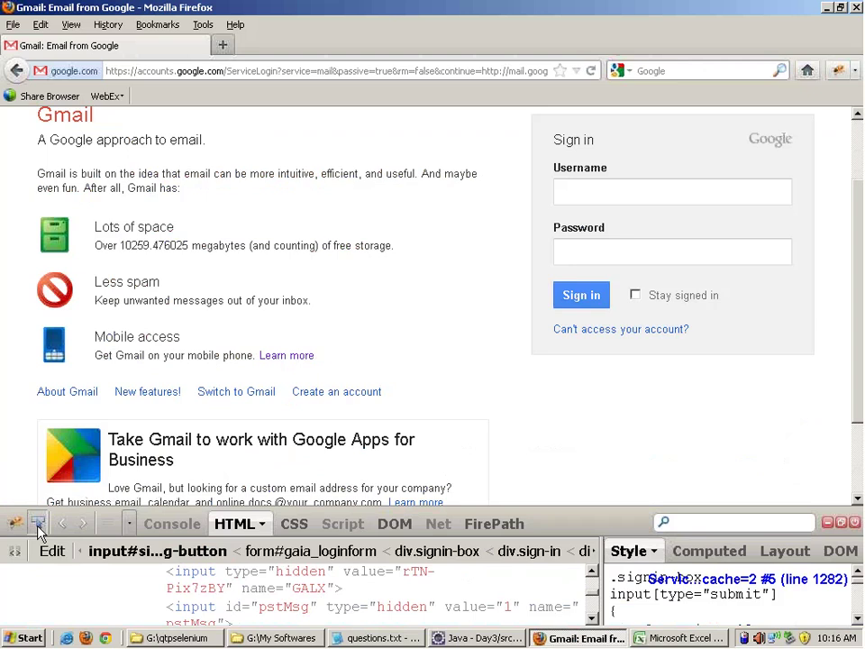
{"action": "left_click", "coordinate": [69, 394]}
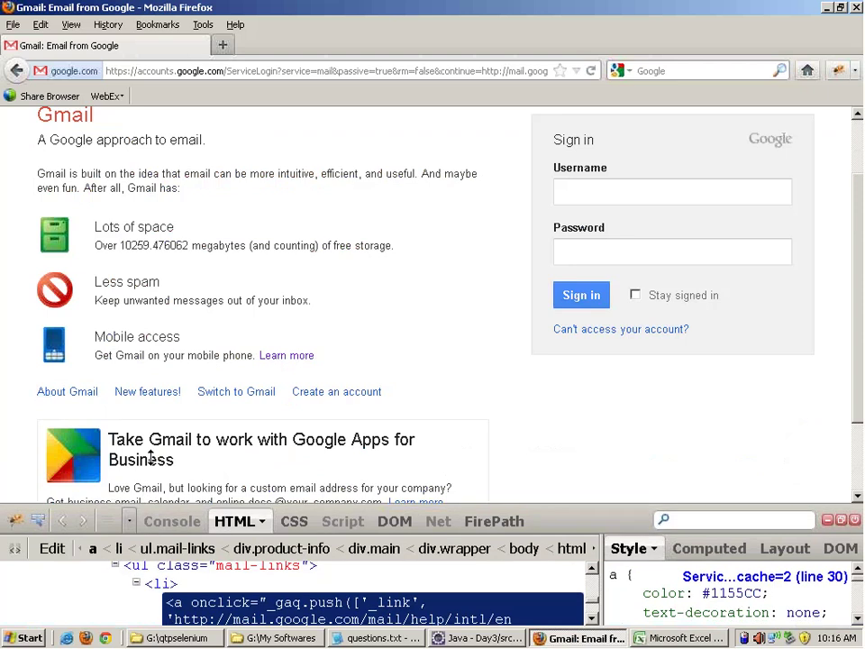
{"action": "left_click_drag", "start_coordinate": [152, 458], "coordinate": [162, 317]}
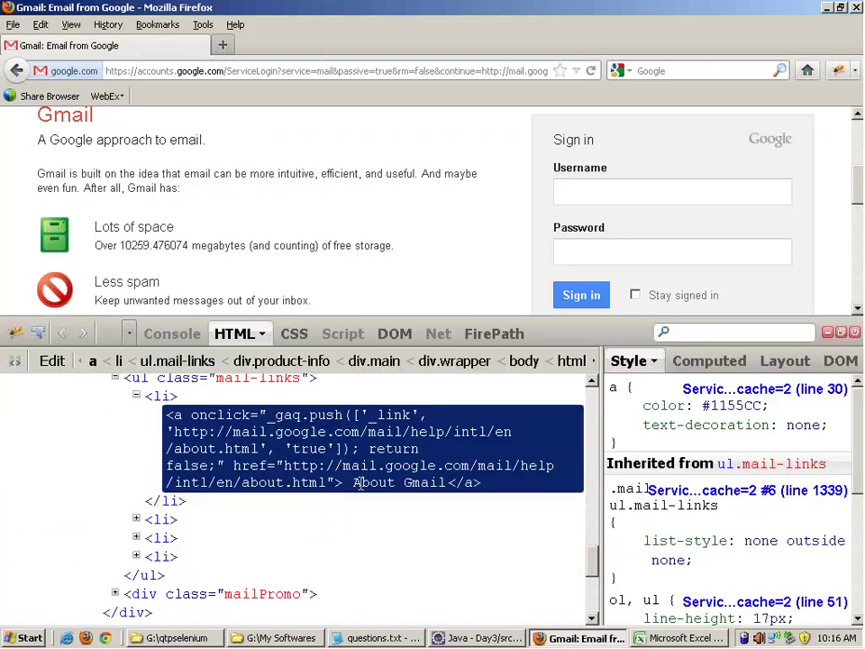
{"action": "scroll", "coordinate": [270, 469], "scroll_direction": "up", "scroll_amount": 1}
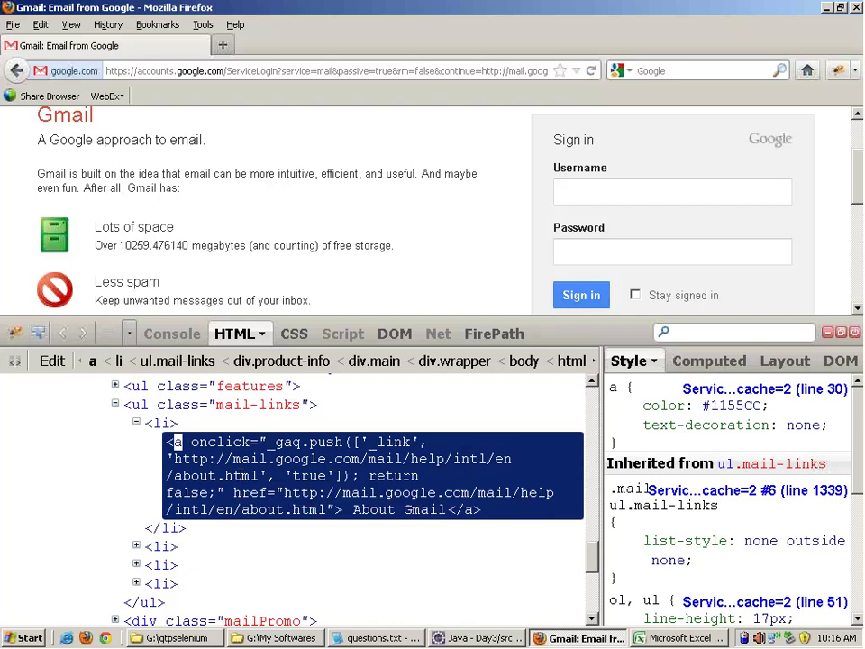
- Return to the html.xlsx worksheet in Excel and check the Link tag name in cell B2
{"action": "left_click", "coordinate": [678, 638]}
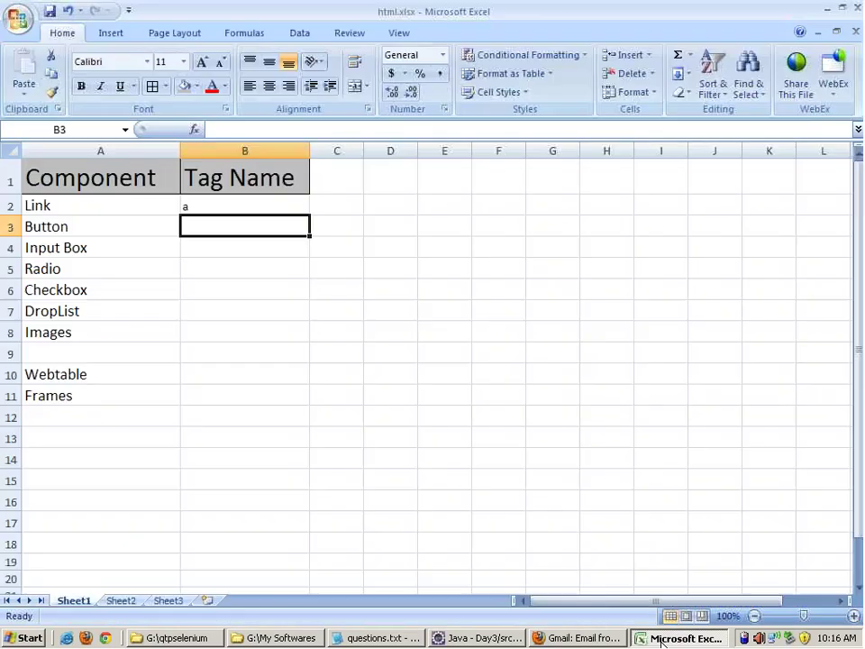
{"action": "left_click", "coordinate": [213, 206]}
{"action": "double_click", "coordinate": [211, 206]}
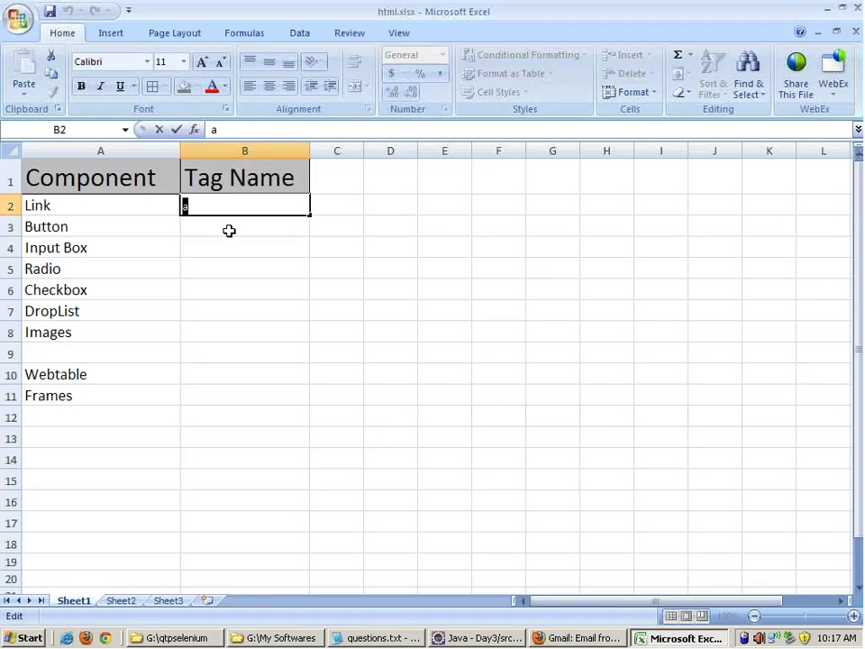
{"action": "left_click", "coordinate": [229, 231]}
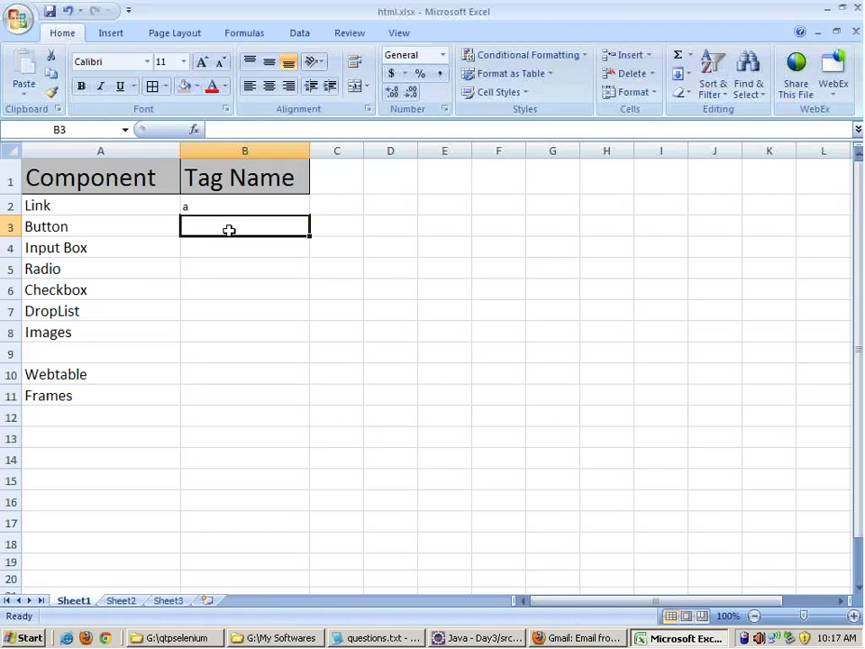
- Inspect the Gmail Sign in button in Firefox, and enter input as the Button tag name in cell B3 of the Excel worksheet
{"action": "key", "text": "alt+Tab"}
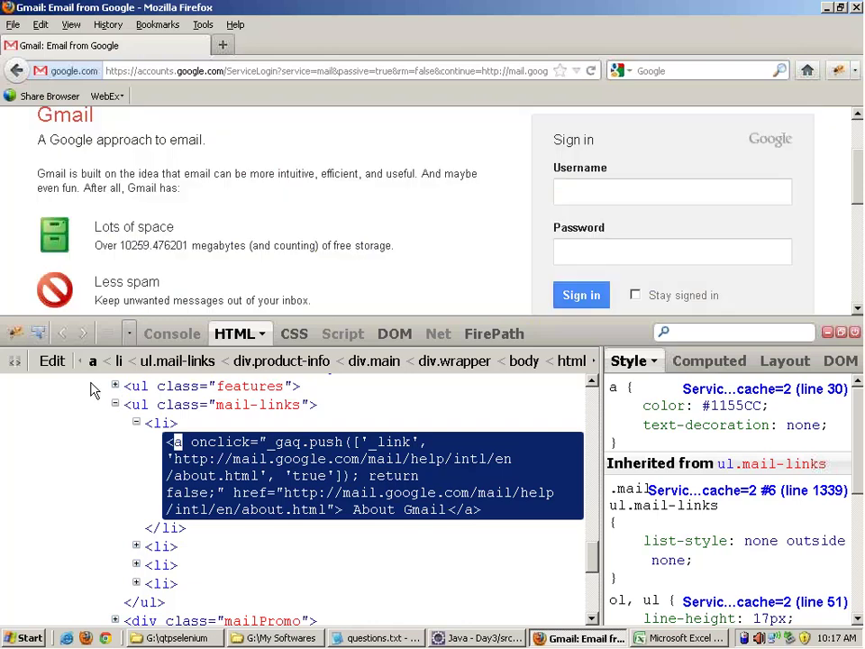
{"action": "left_click", "coordinate": [573, 302]}
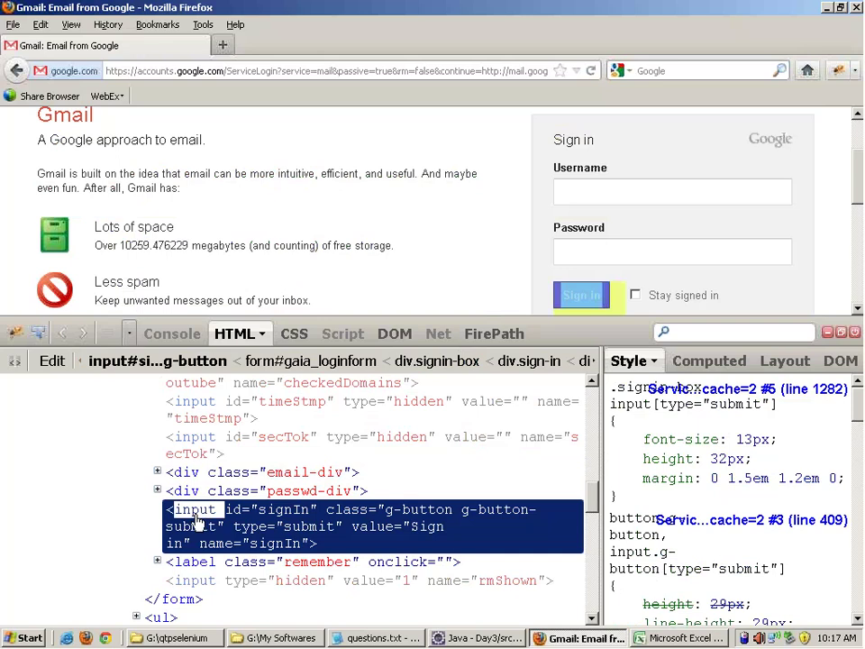
{"action": "key", "text": "alt+Tab"}
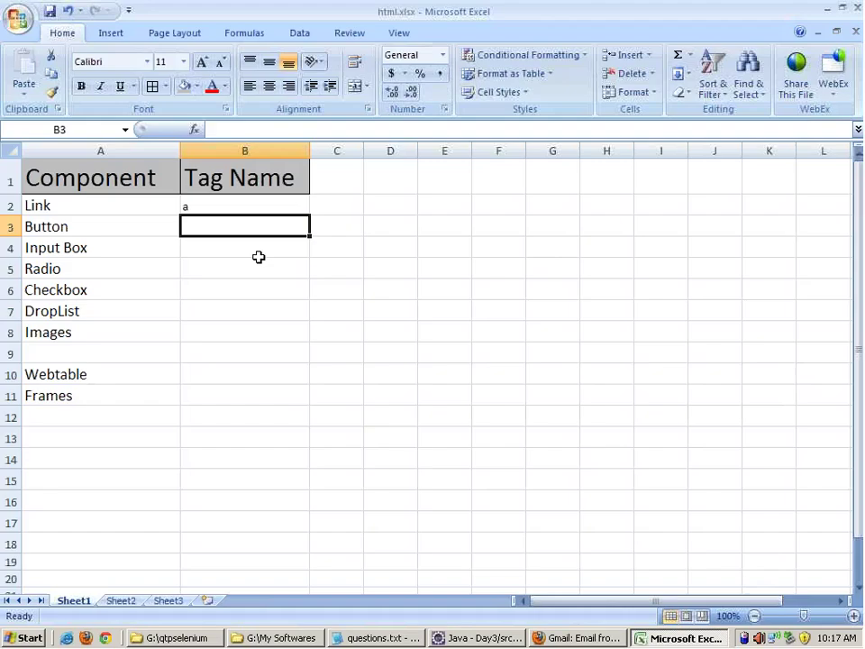
{"action": "type", "text": "input"}
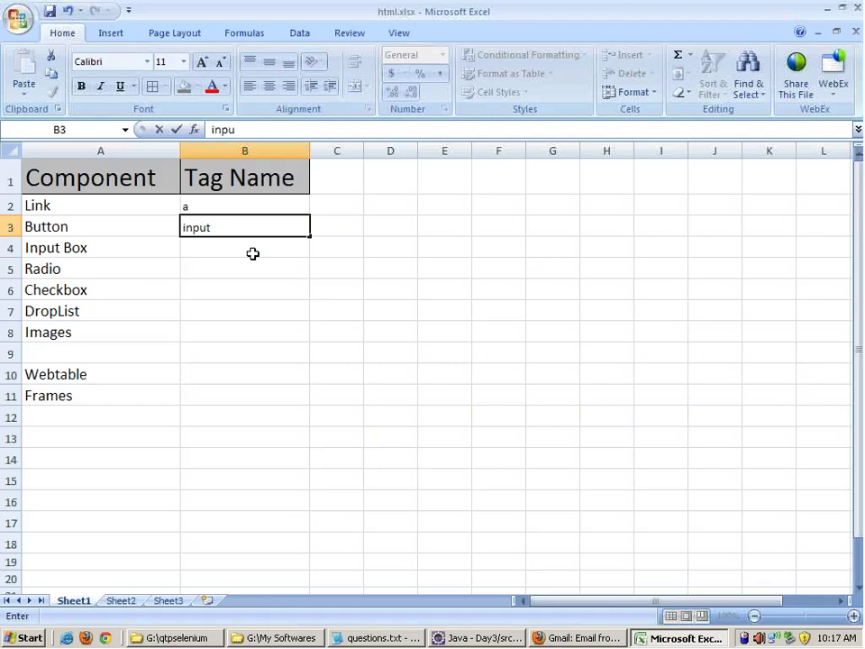
{"action": "key", "text": "Return"}
- Switch to Firefox and inspect the Gmail Username input box with Firebug to view its HTML tag
{"action": "key", "text": "alt+Tab"}
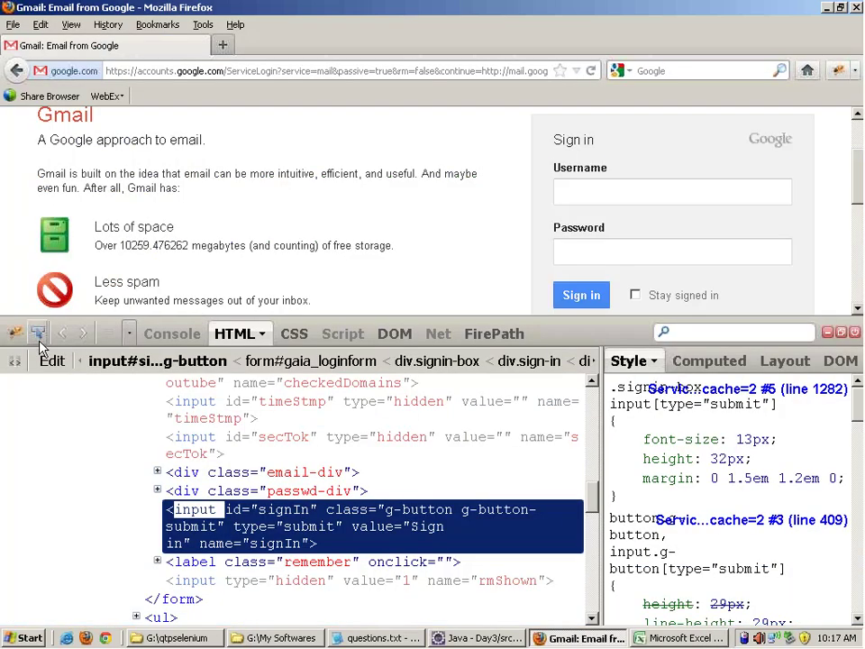
{"action": "left_click", "coordinate": [38, 333]}
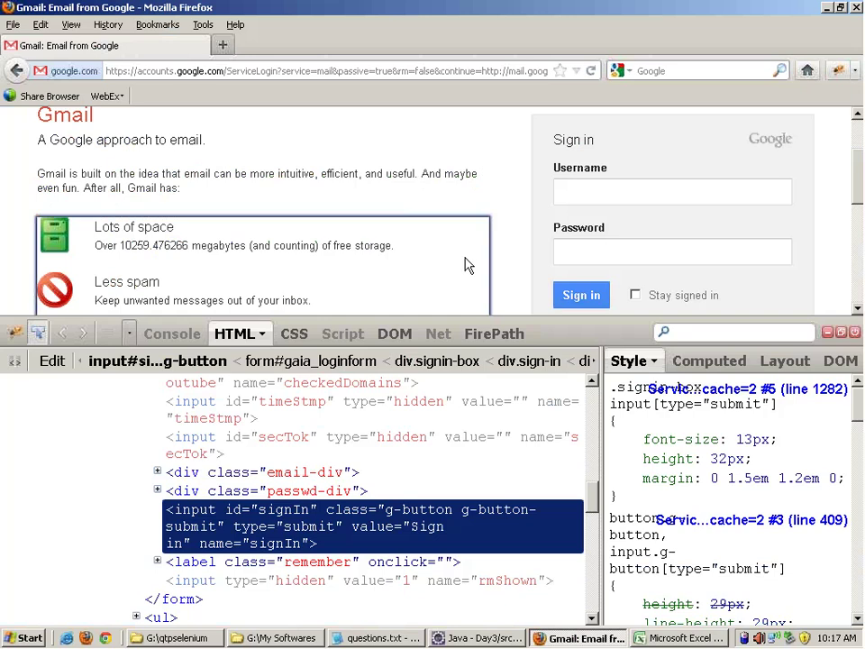
{"action": "left_click", "coordinate": [573, 192]}
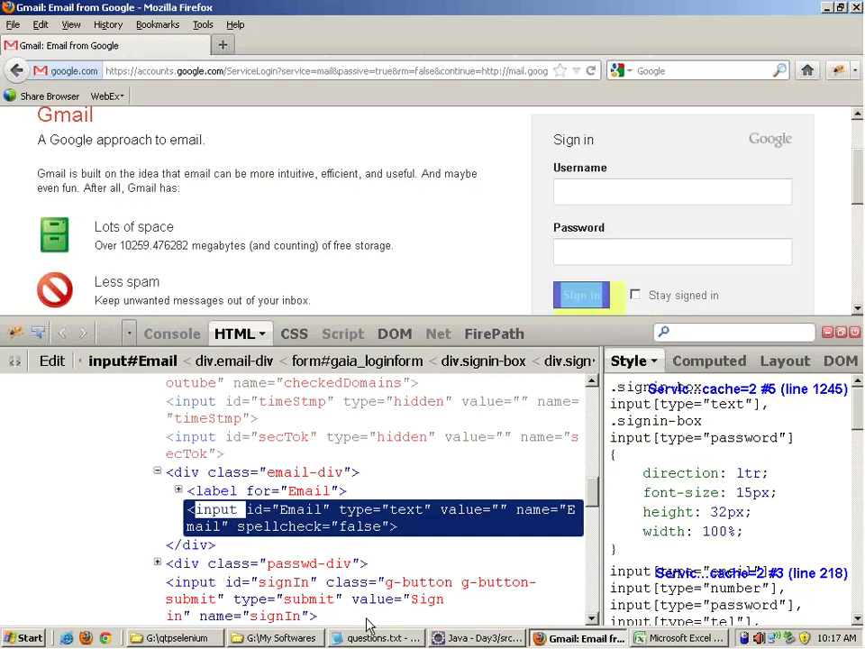
- Return to the html.xlsx worksheet in Excel and enter input as the Input Box tag name in cell B4
{"action": "key", "text": "alt+Tab"}
{"action": "type", "text": "inou"}
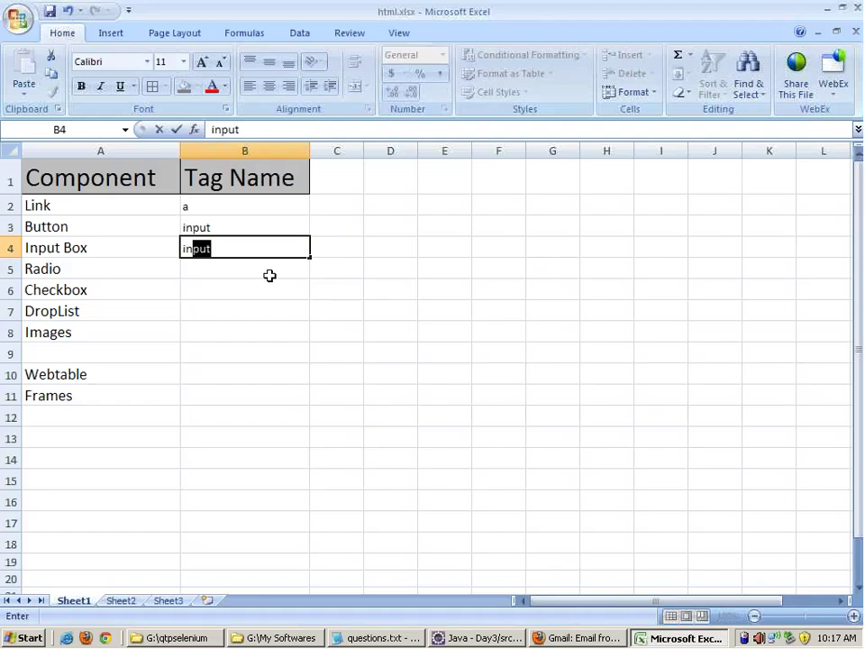
{"action": "key", "text": "BackSpace"}
{"action": "key", "text": "BackSpace"}
{"action": "key", "text": "BackSpace"}
{"action": "type", "text": "put"}
{"action": "key", "text": "Return"}
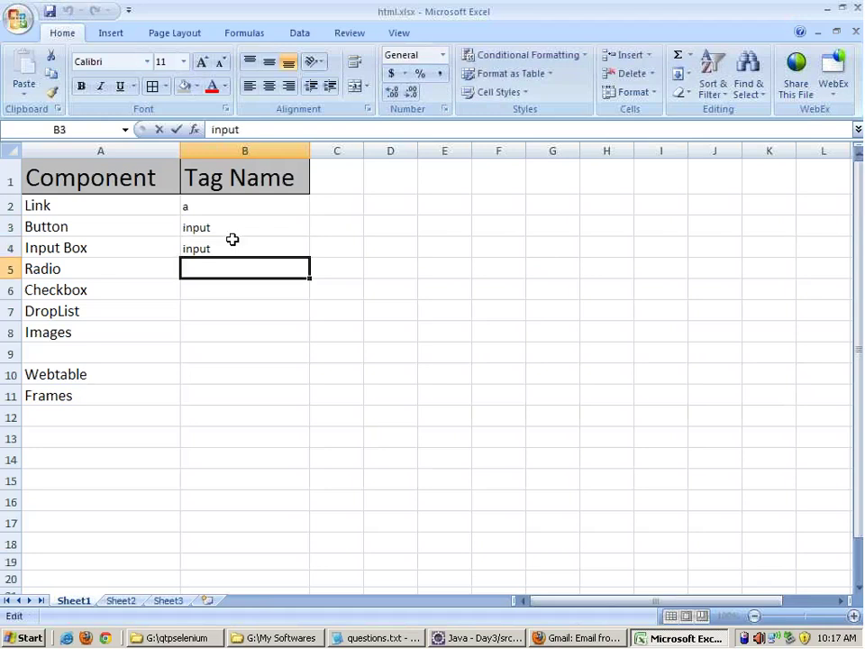
- Copy the input tag name from cell B4 into cells B5 and B6 for Radio and Checkbox
{"action": "left_click", "coordinate": [233, 239]}
{"action": "key", "text": "ctrl+c"}
{"action": "key", "text": "shift+Down"}
{"action": "key", "text": "shift+Down"}
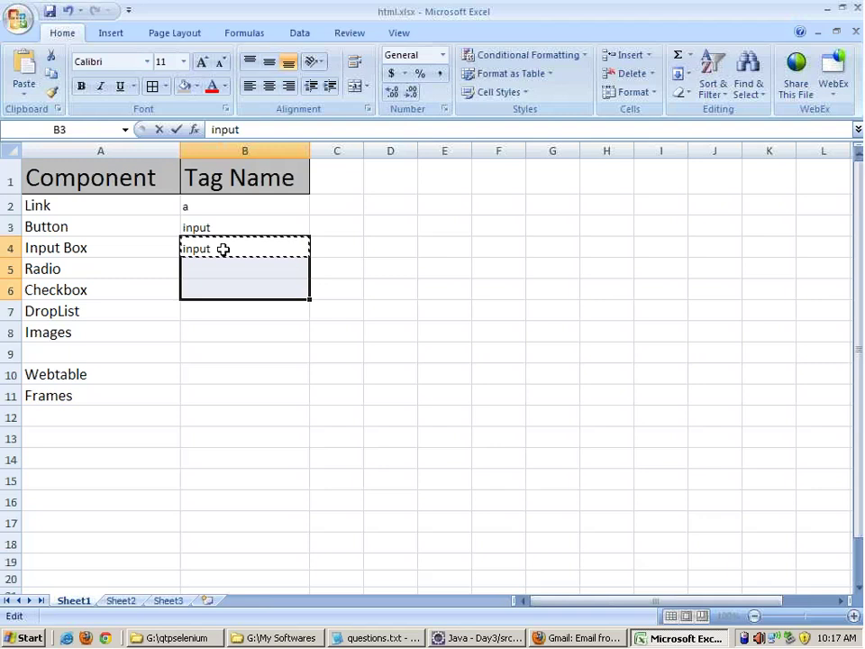
{"action": "key", "text": "shift+Up"}
{"action": "key", "text": "shift+Down"}
{"action": "key", "text": "ctrl+v"}
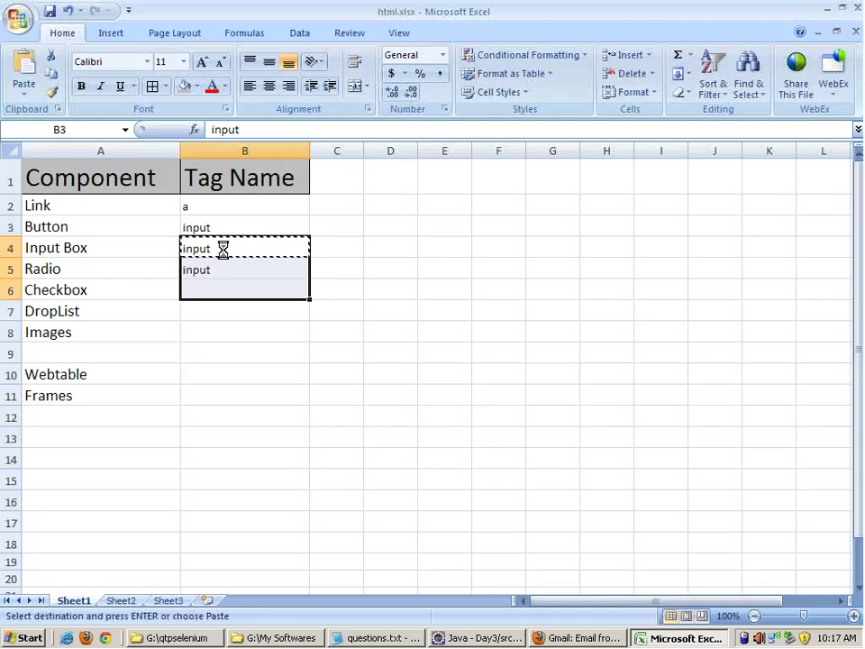
{"action": "key", "text": "Escape"}
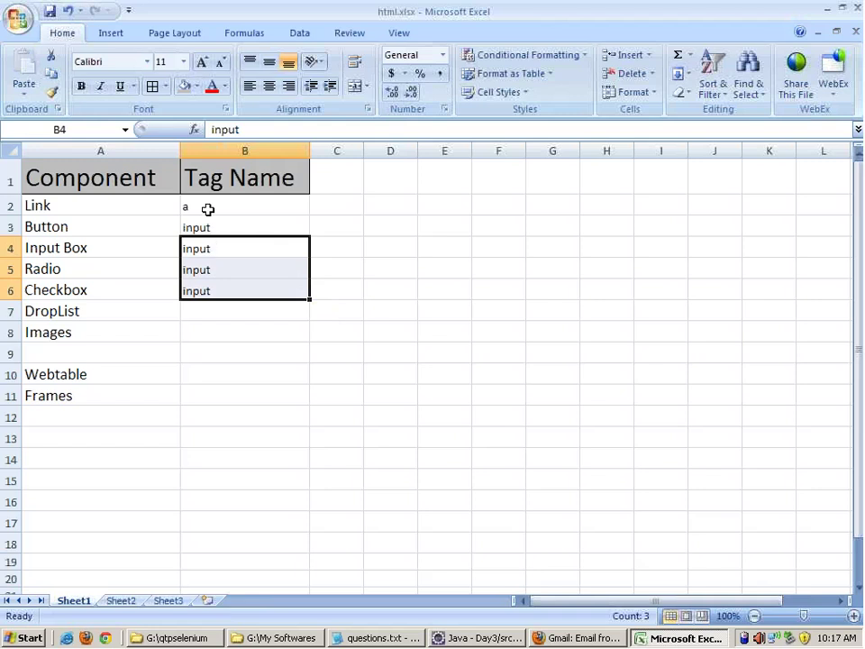
- Copy the formatting of cell A2 onto the tag names in cells B2 to B6 with Format Painter
{"action": "left_click", "coordinate": [142, 208]}
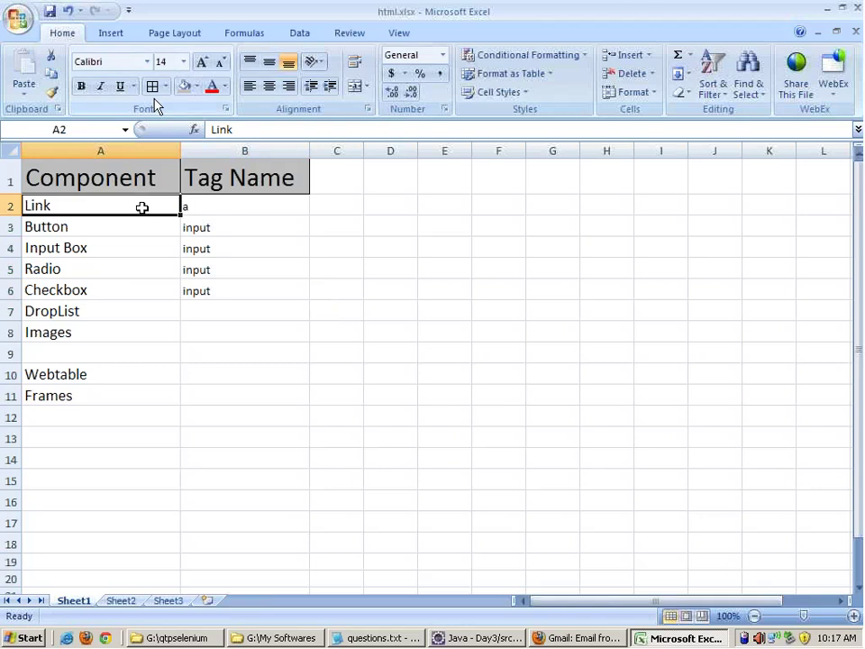
{"action": "left_click", "coordinate": [54, 98]}
{"action": "mouse_move", "coordinate": [205, 207]}
{"action": "left_mouse_down"}
{"action": "mouse_move", "coordinate": [225, 289]}
{"action": "mouse_move", "coordinate": [229, 272]}
{"action": "left_mouse_up"}
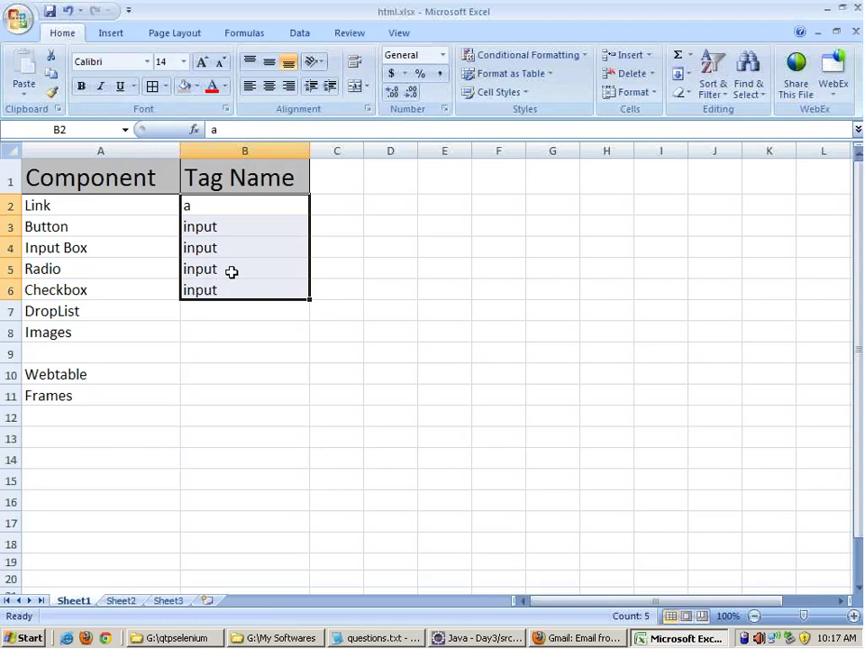
- Review the tag names for Link through Checkbox in column B, ending at the empty DropList cell B7
{"action": "double_click", "coordinate": [203, 209]}
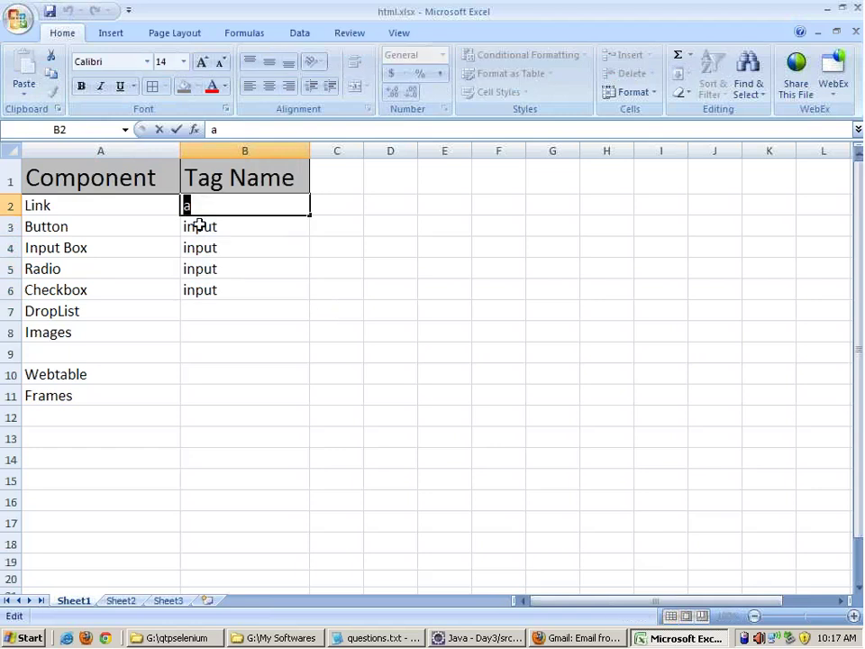
{"action": "left_click", "coordinate": [198, 223]}
{"action": "left_click", "coordinate": [199, 247]}
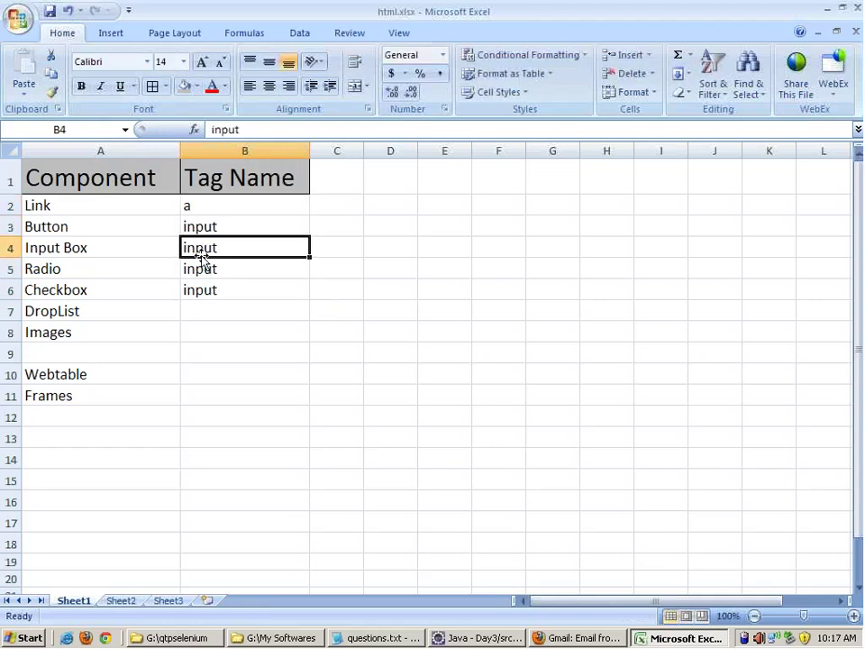
{"action": "left_click", "coordinate": [207, 292]}
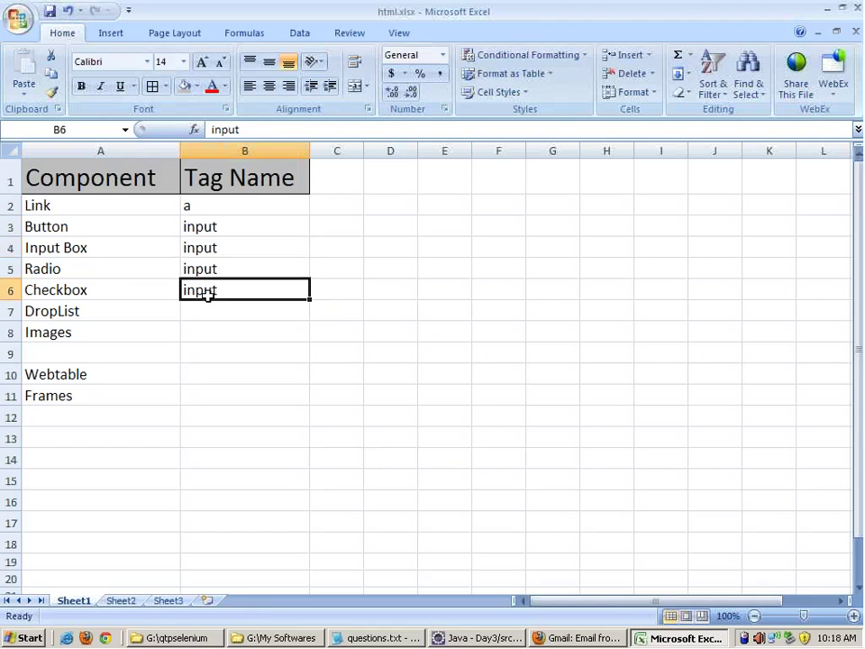
{"action": "left_click", "coordinate": [197, 313]}
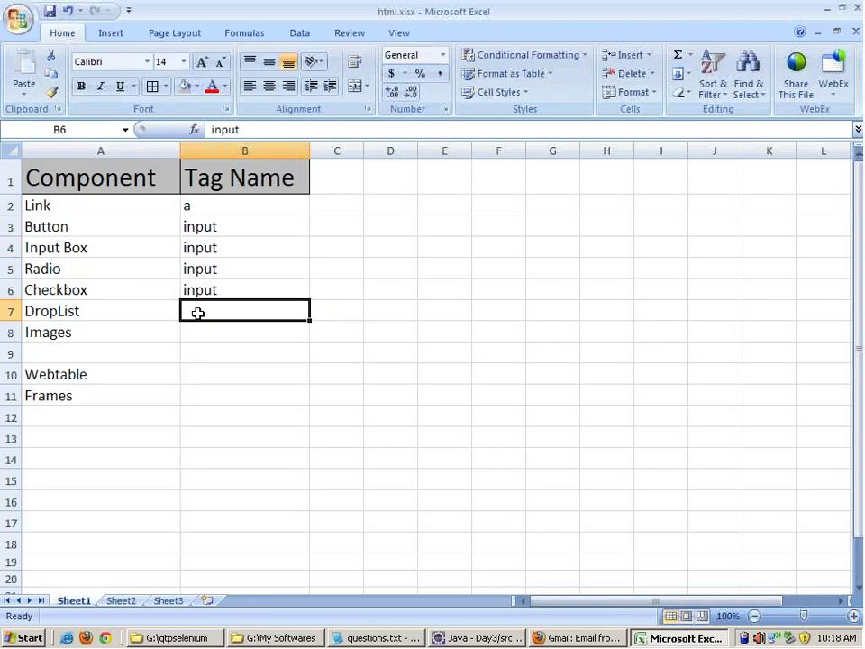
- Switch to Firefox and load the quikr.com website in place of the Gmail page
{"action": "key", "text": "alt+Tab"}
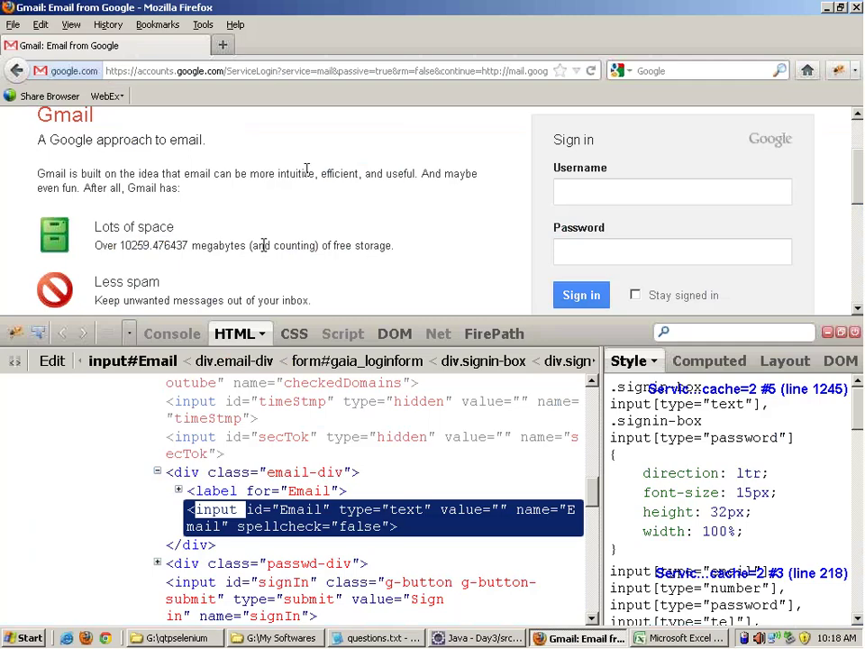
{"action": "left_click", "coordinate": [291, 78]}
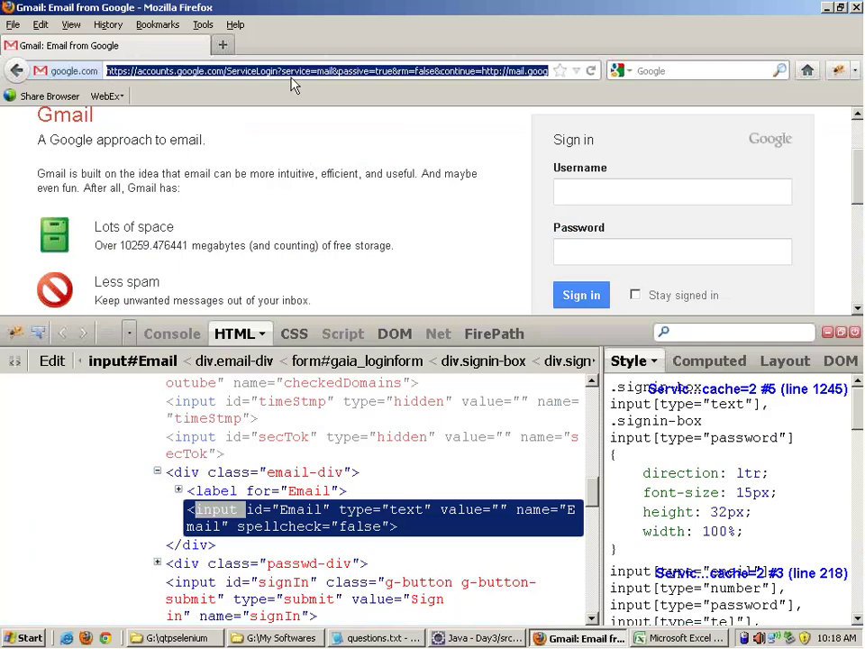
{"action": "type", "text": "quikr.co"}
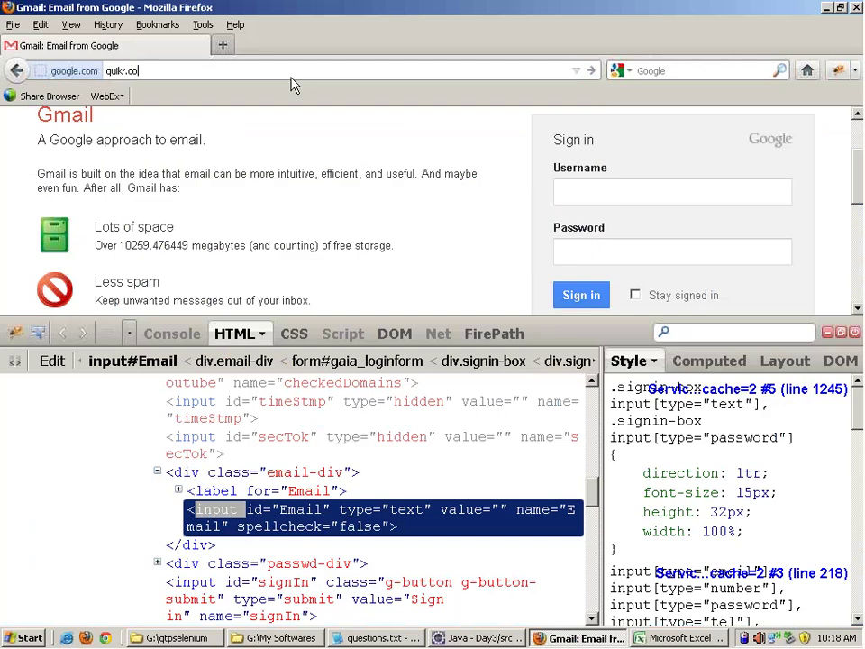
{"action": "type", "text": "m"}
{"action": "key", "text": "Return"}
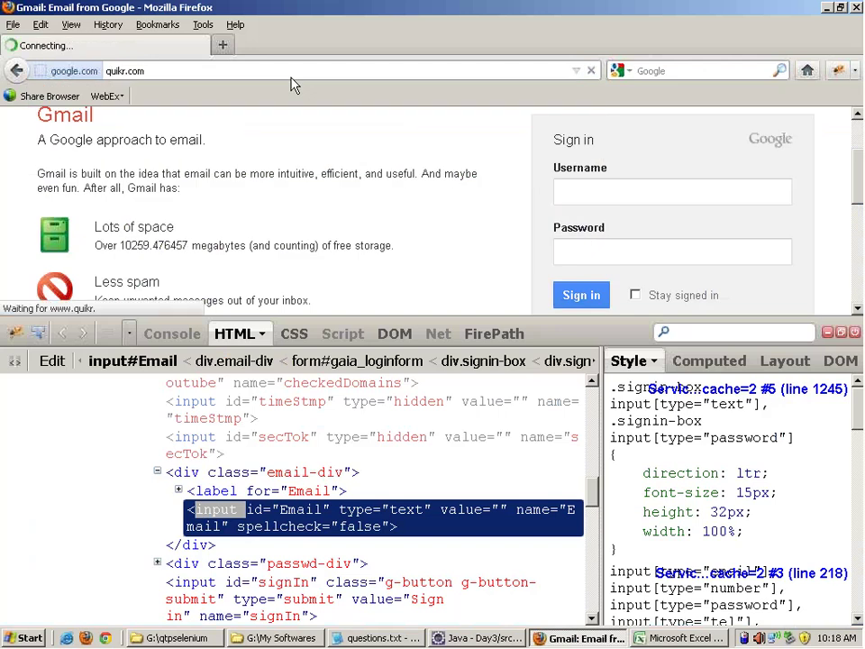
- Open Firebug on the Quikr page and inspect the All India city drop-down list to view its HTML tag
{"action": "key", "text": "F12"}
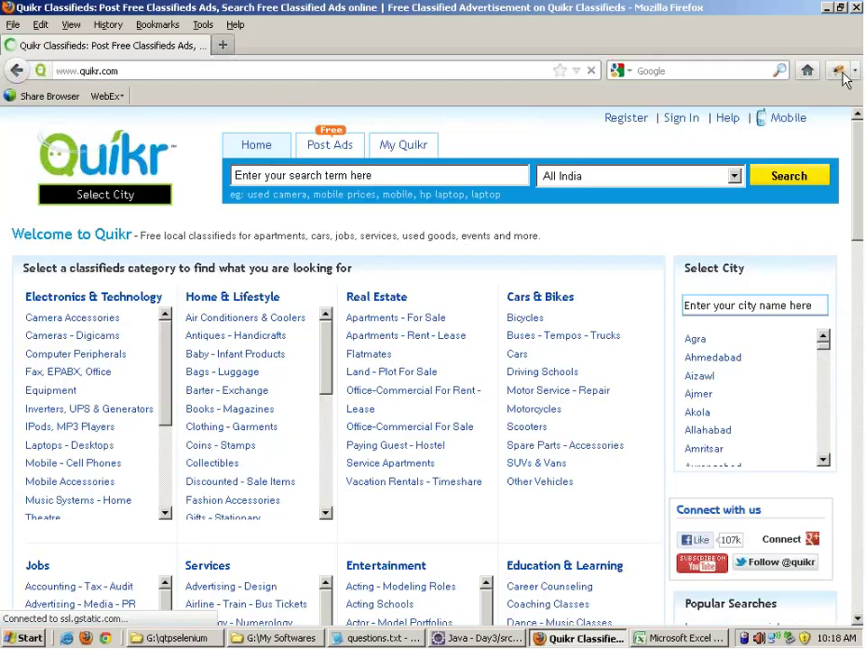
{"action": "left_click", "coordinate": [840, 72]}
{"action": "key", "text": "ctrl+shift+c"}
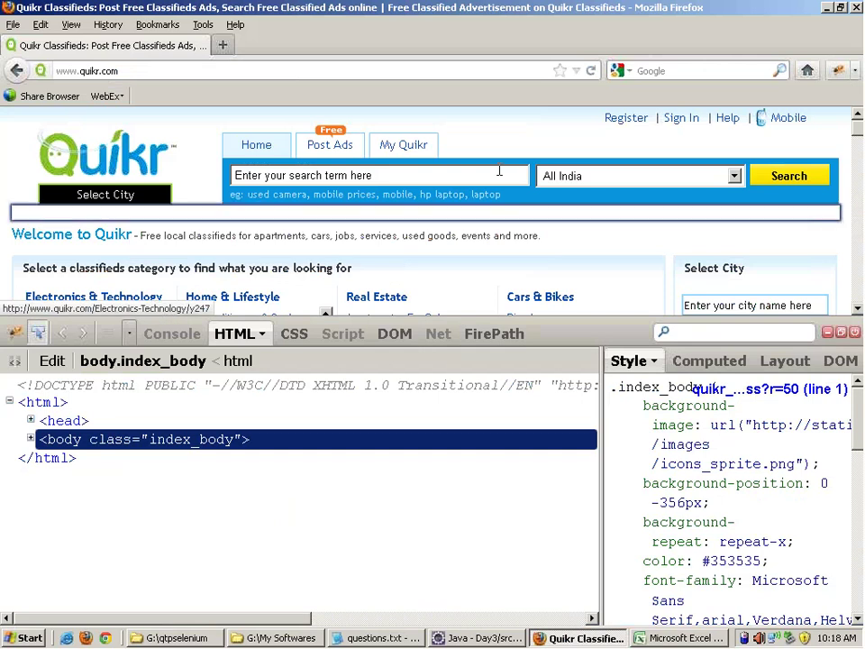
{"action": "left_click", "coordinate": [569, 179]}
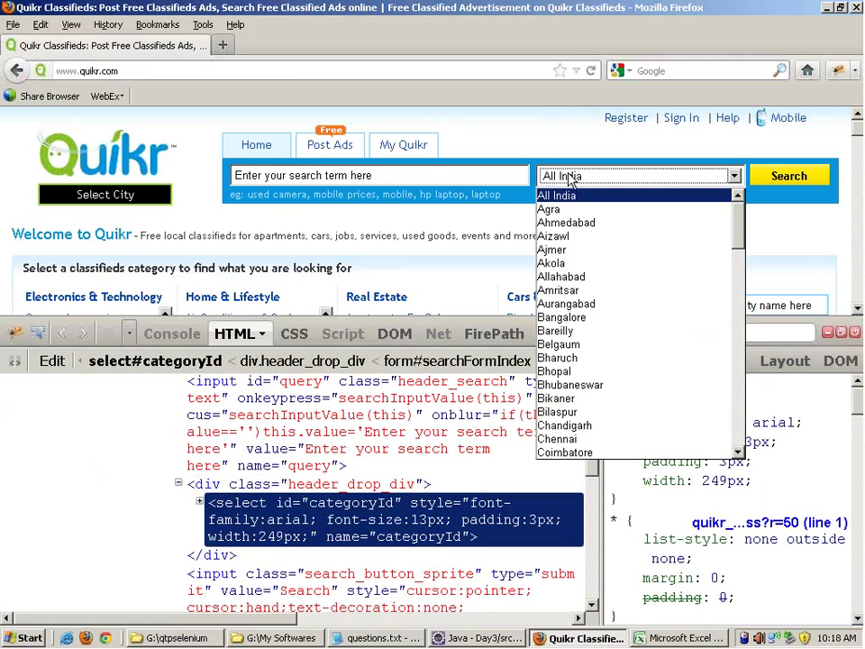
{"action": "left_click", "coordinate": [568, 179]}
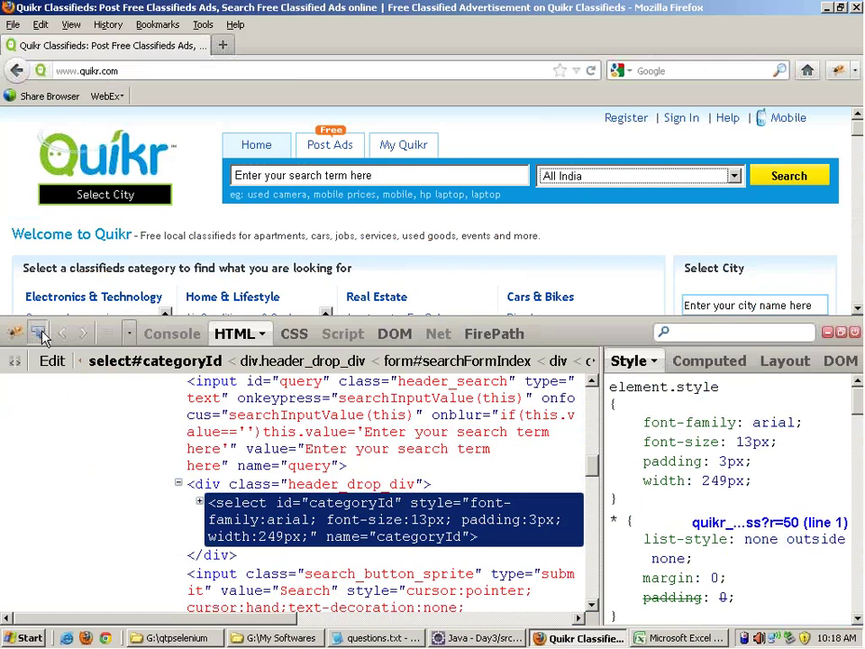
{"action": "left_click", "coordinate": [41, 336]}
{"action": "left_click", "coordinate": [545, 180]}
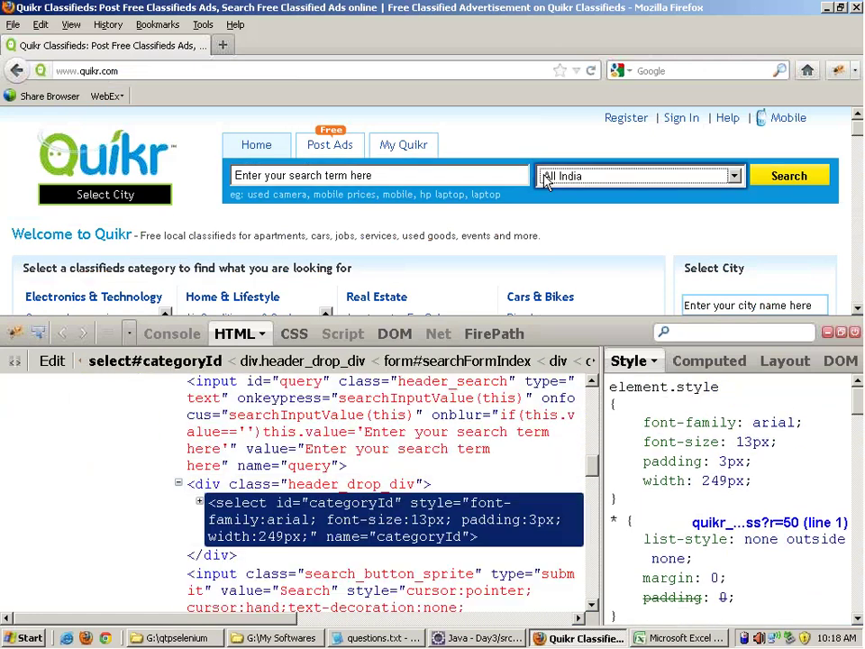
{"action": "double_click", "coordinate": [251, 502]}
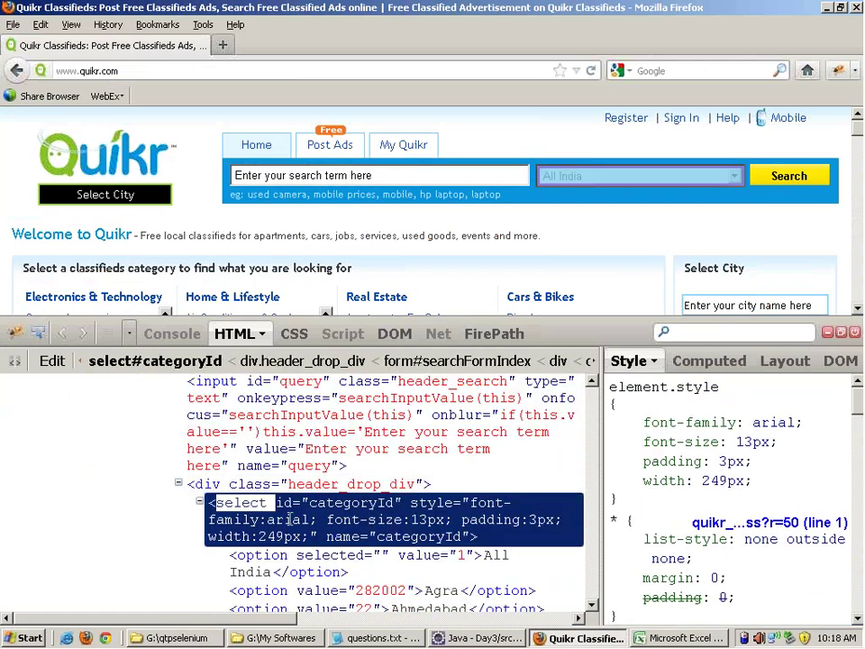
- Return to the Excel worksheet and enter select as the DropList tag name in B7 and img as the Images tag name in B8
{"action": "key", "text": "alt+Tab"}
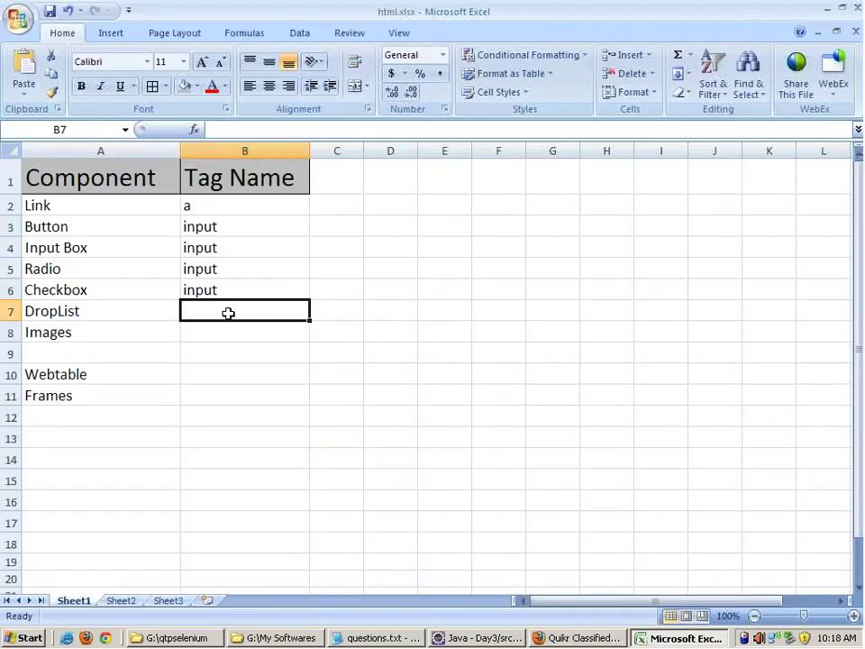
{"action": "double_click", "coordinate": [228, 313]}
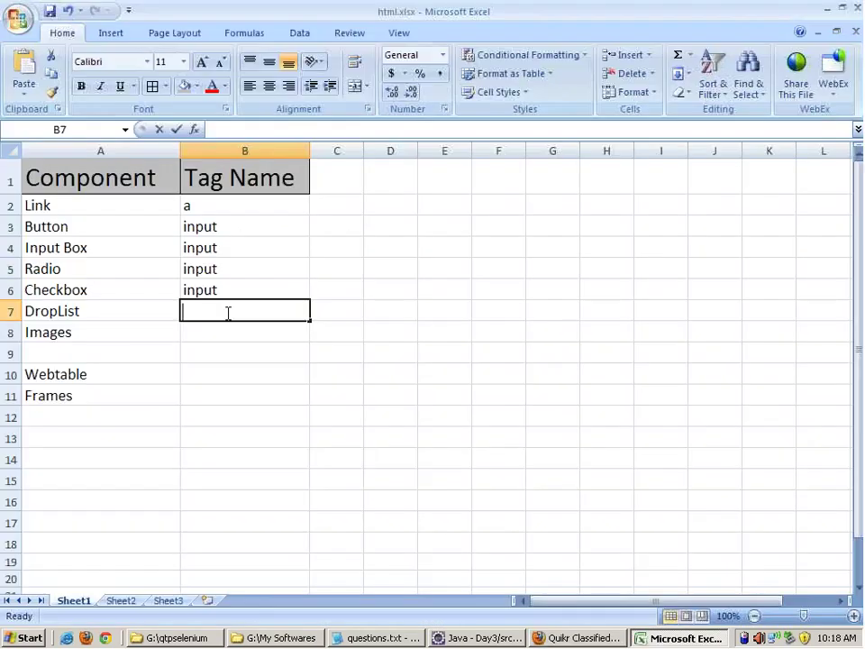
{"action": "type", "text": "select"}
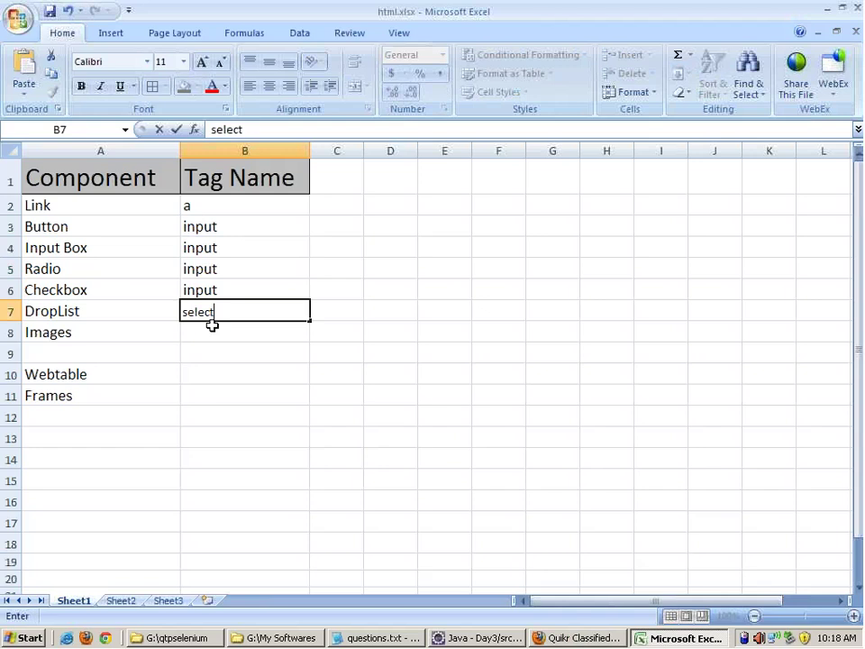
{"action": "left_click", "coordinate": [207, 332]}
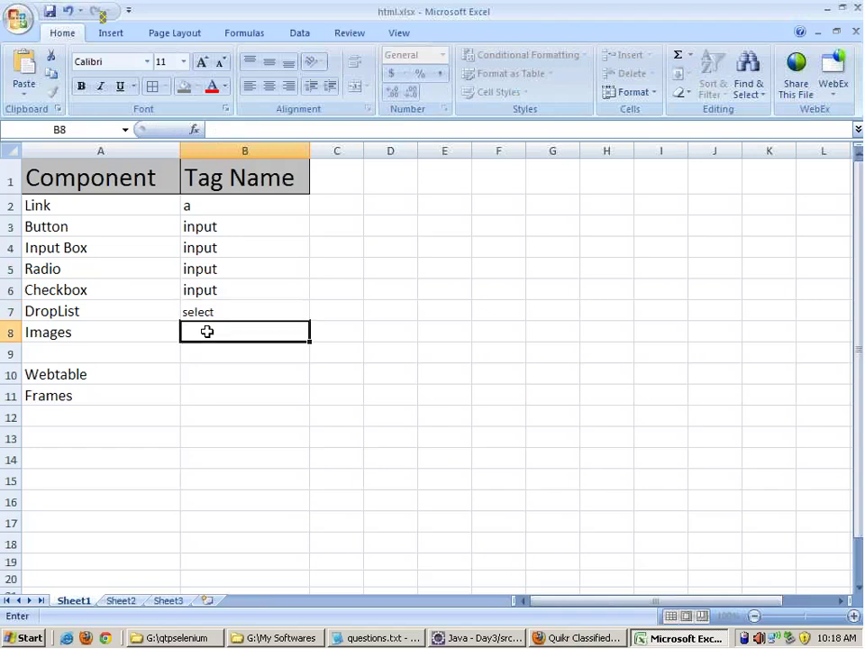
{"action": "type", "text": "img"}
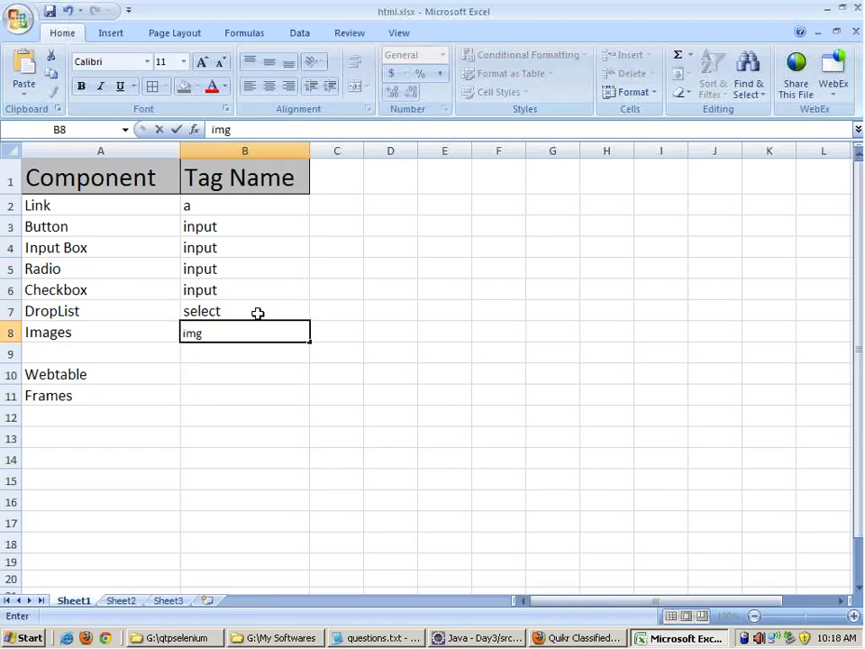
{"action": "left_click", "coordinate": [258, 313]}
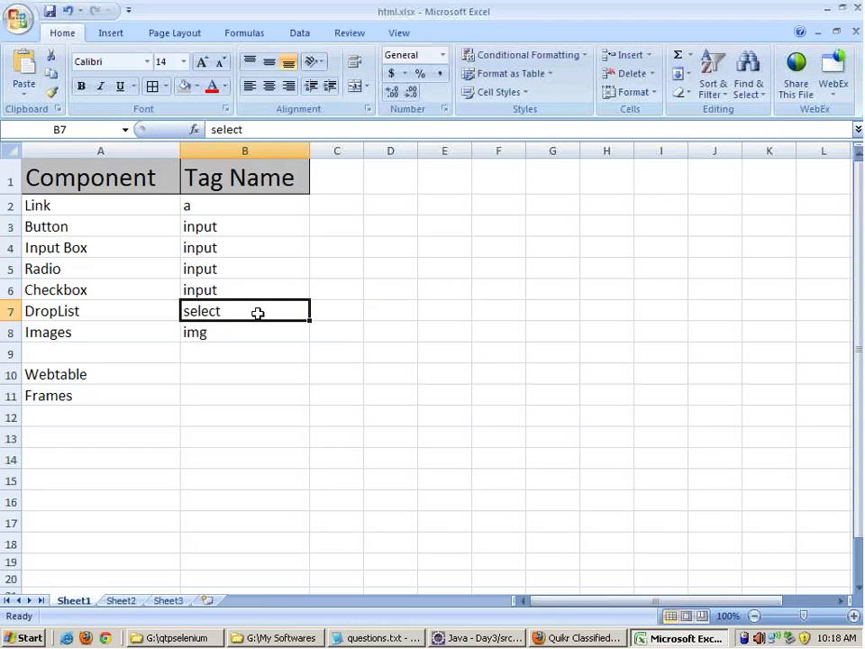
{"action": "left_click", "coordinate": [259, 261]}
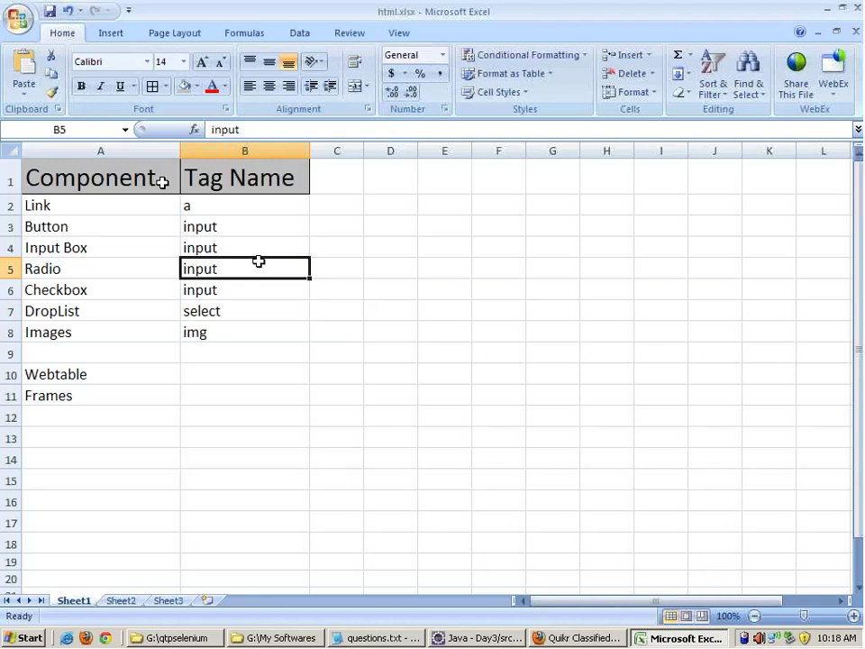
{"action": "left_click_drag", "start_coordinate": [255, 204], "coordinate": [256, 333]}
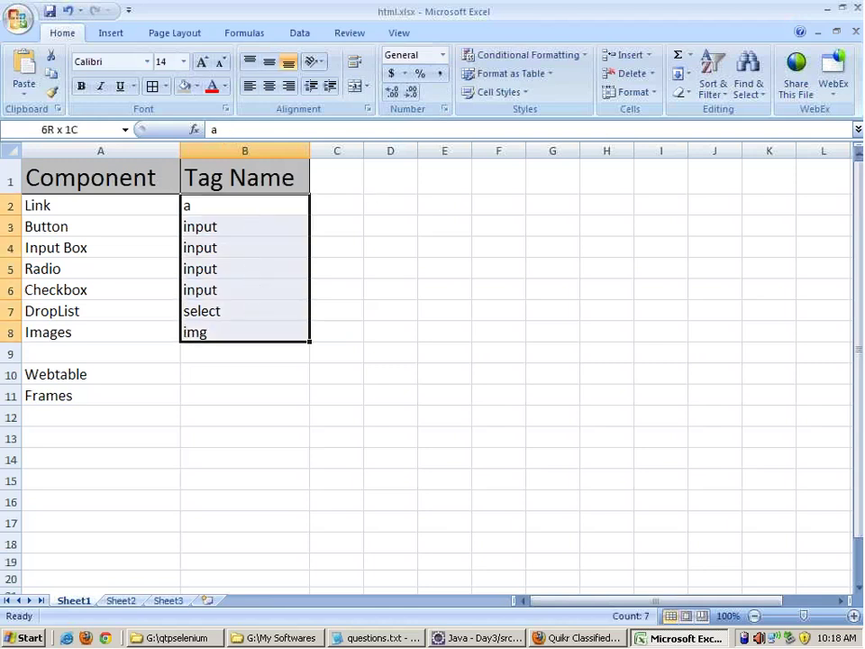
- Widen column C and enter the heading Mandatory Atributes in C1
{"action": "left_click_drag", "start_coordinate": [363, 153], "coordinate": [479, 152]}
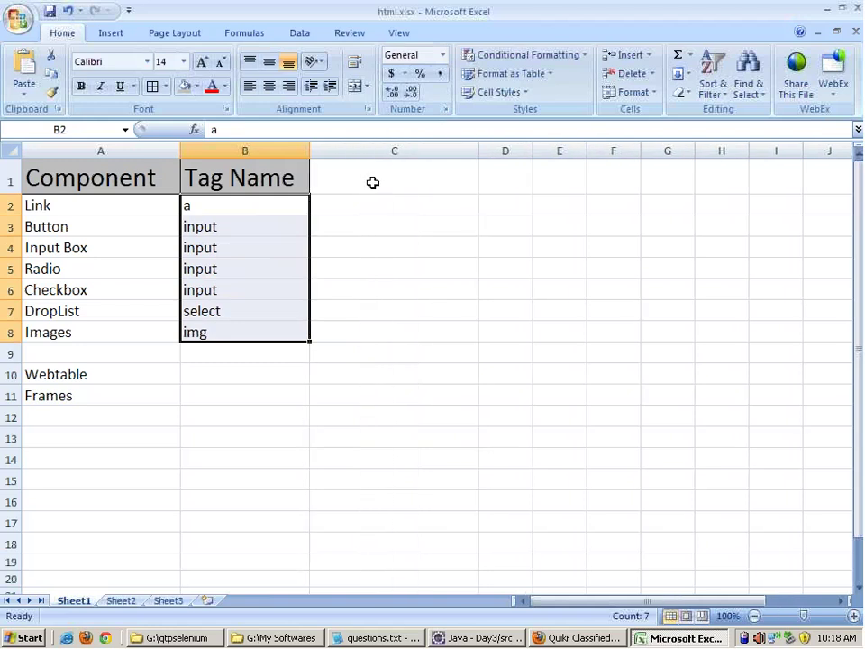
{"action": "left_click", "coordinate": [372, 182]}
{"action": "type", "text": "Manda"}
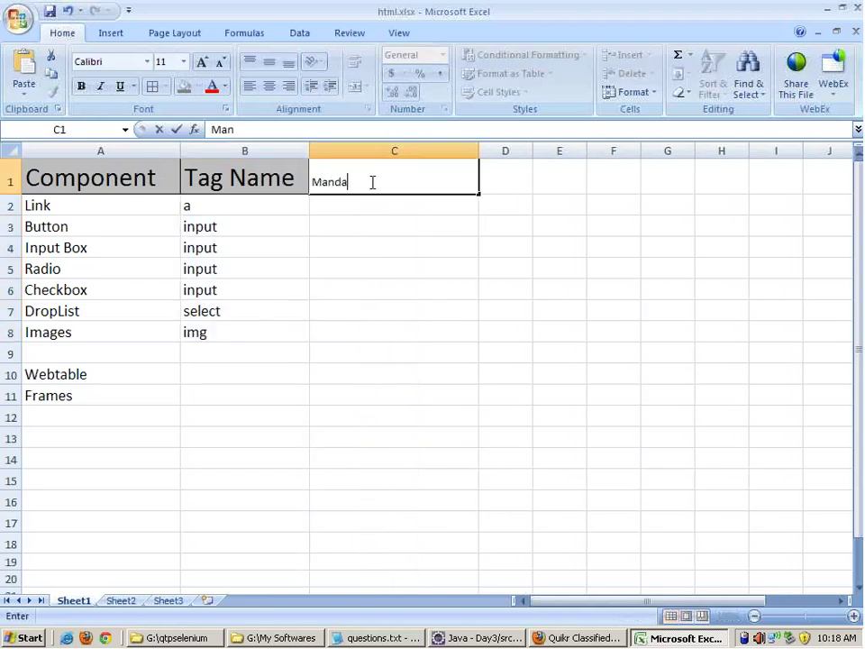
{"action": "type", "text": "tory At"}
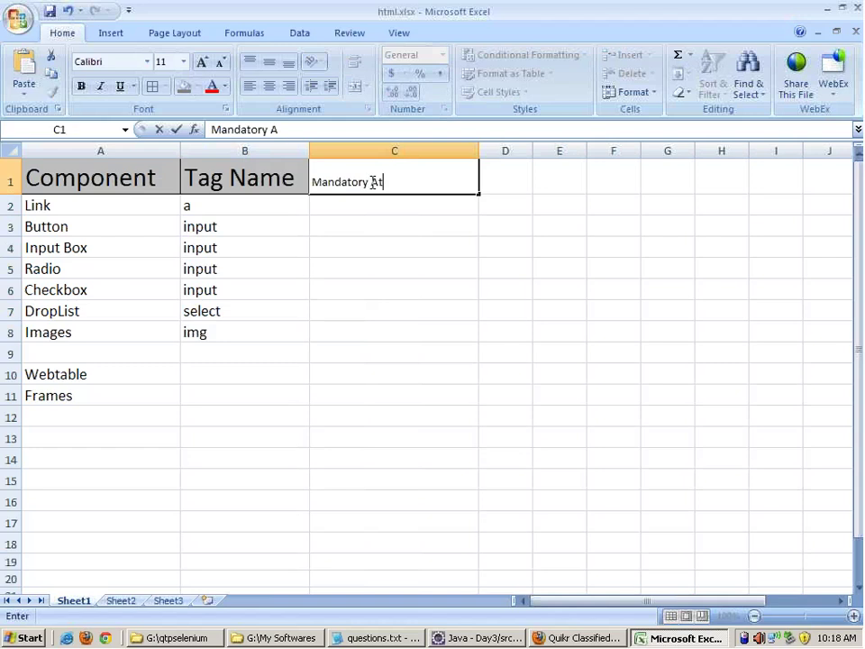
{"action": "type", "text": "ributes"}
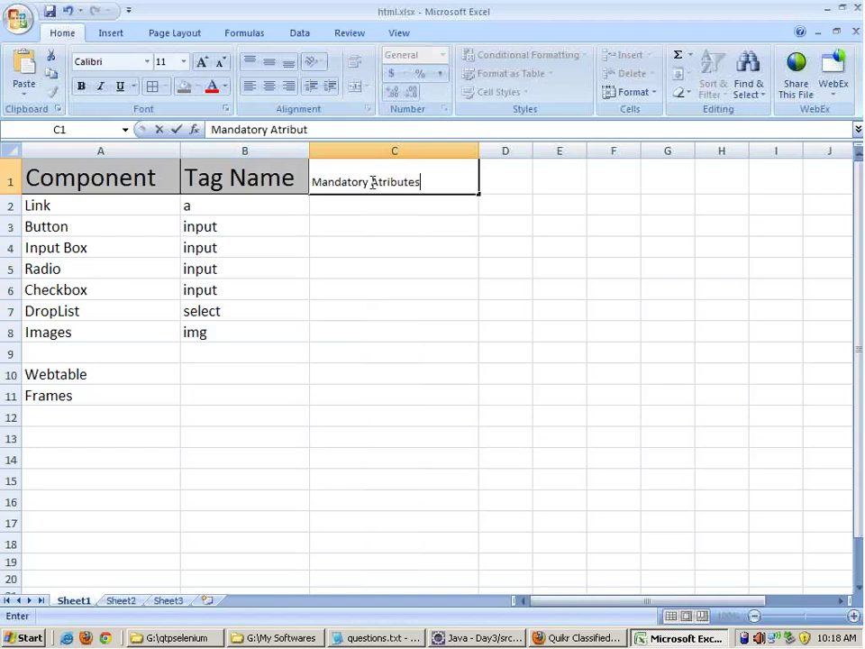
- Enter the heading Optional Attributes in D1 and widen column D to fit the text
{"action": "left_click", "coordinate": [507, 180]}
{"action": "type", "text": "O"}
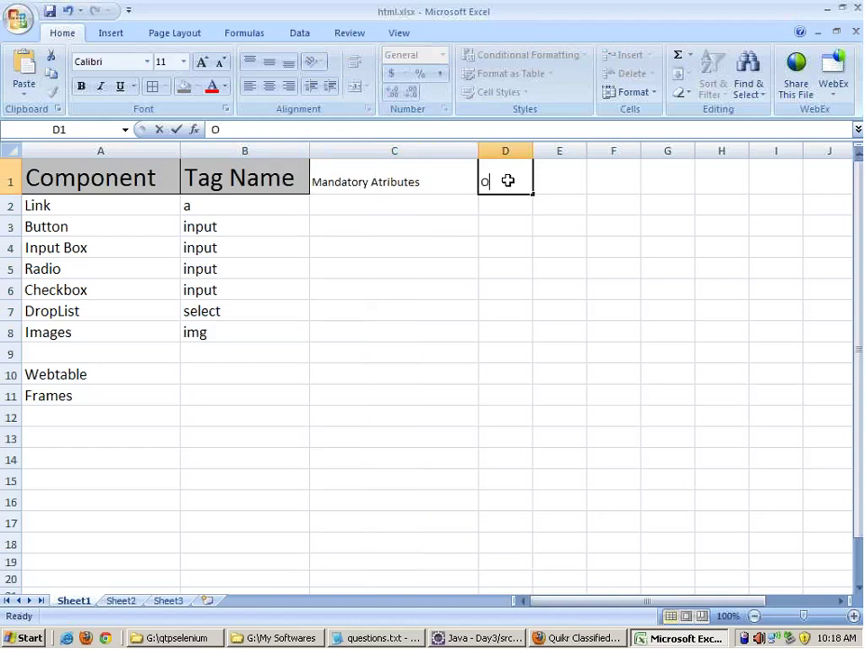
{"action": "type", "text": "Ptional Attribute"}
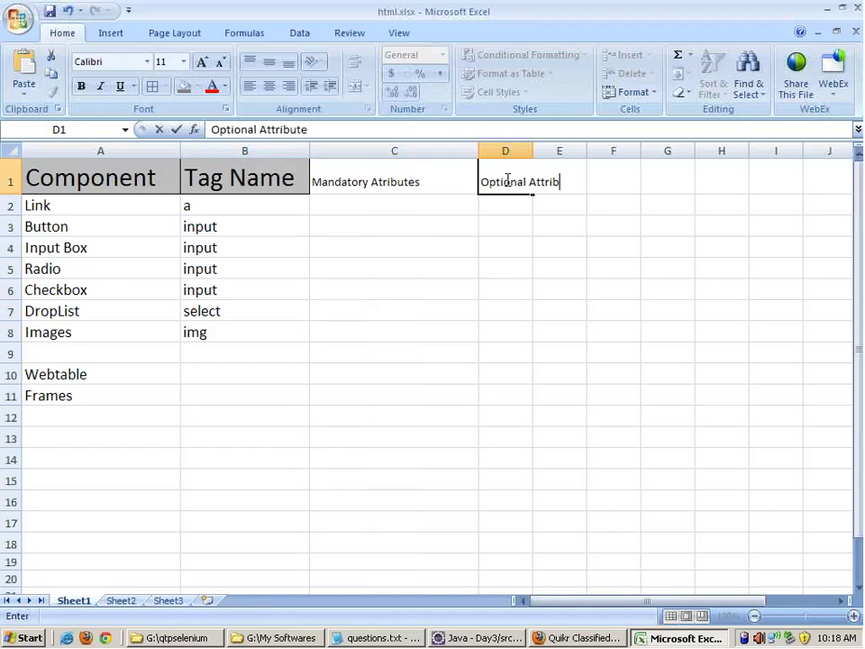
{"action": "type", "text": "s"}
{"action": "left_click", "coordinate": [560, 268]}
{"action": "left_click_drag", "start_coordinate": [538, 146], "coordinate": [605, 152]}
- Give C1:D1 the grey fill and text formatting of the Tag Name header, and widen columns C and D to fit the headings
{"action": "left_click_drag", "start_coordinate": [390, 176], "coordinate": [500, 179]}
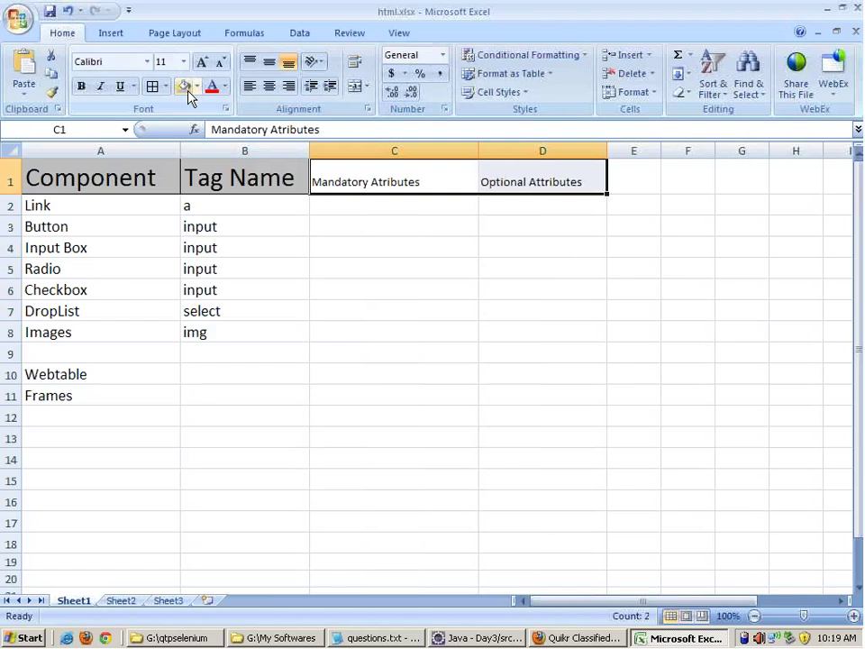
{"action": "left_click", "coordinate": [183, 86]}
{"action": "left_click", "coordinate": [239, 177]}
{"action": "left_click", "coordinate": [51, 92]}
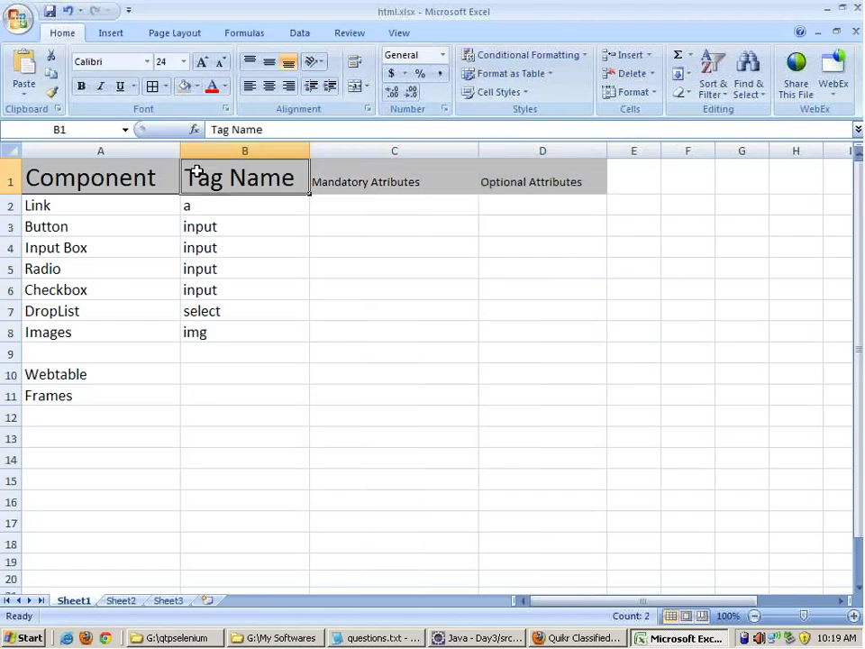
{"action": "left_click_drag", "start_coordinate": [343, 180], "coordinate": [517, 213]}
{"action": "left_click_drag", "start_coordinate": [606, 150], "coordinate": [730, 148]}
{"action": "double_click", "coordinate": [479, 148]}
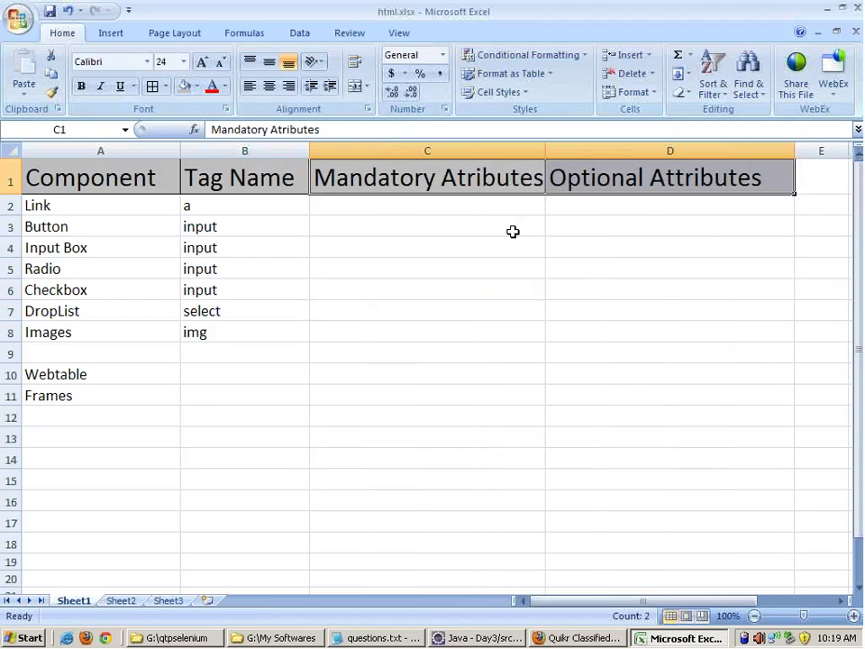